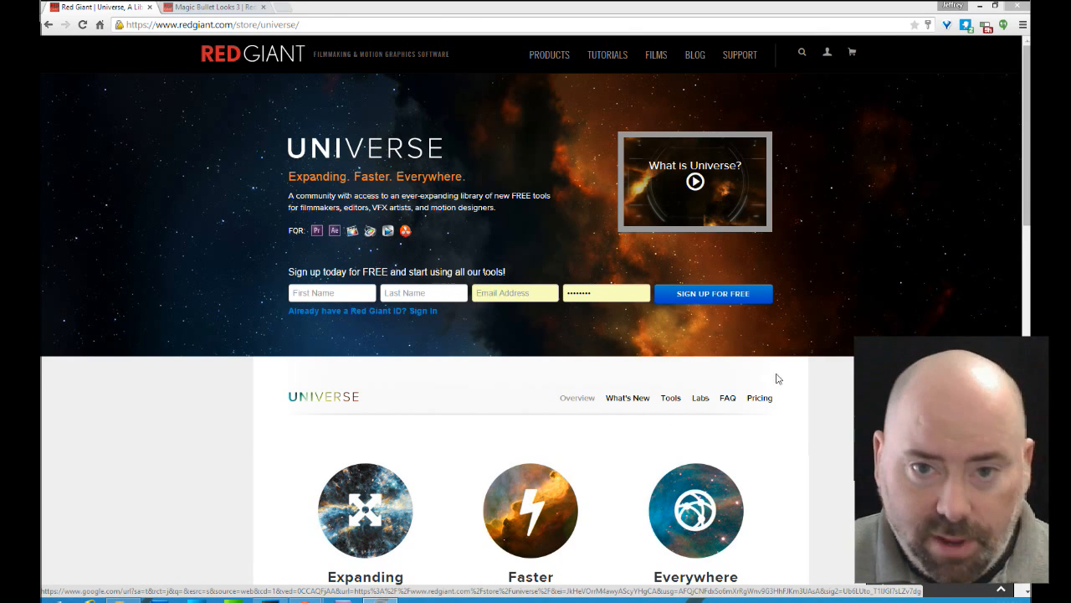
Look through the Magic Bullet Looks 3 product page, including its look presets and color correction tools
click(211, 8)
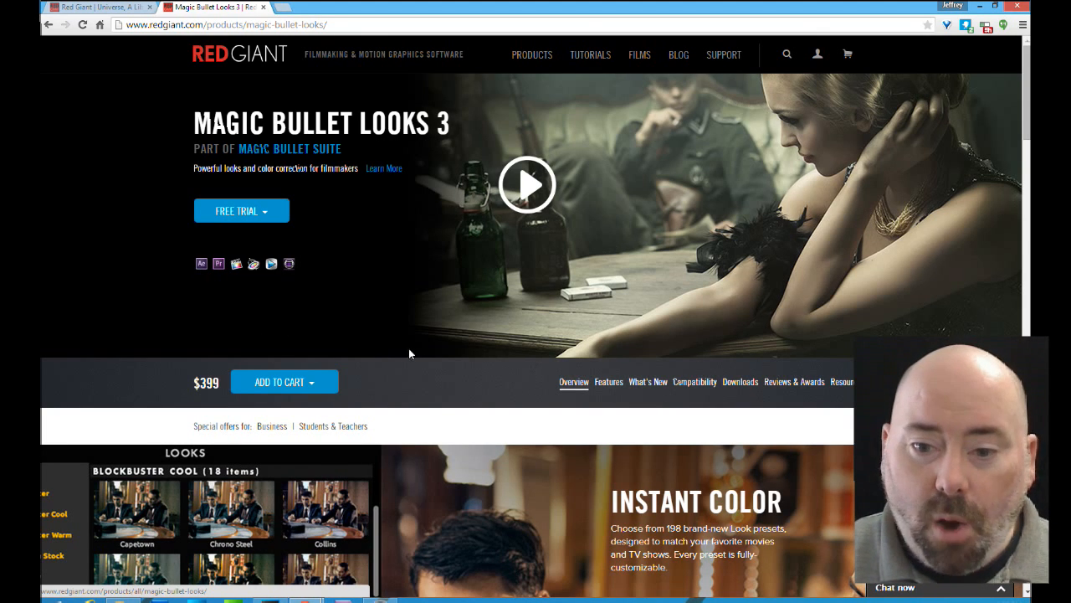
scroll(565, 293, down, 5)
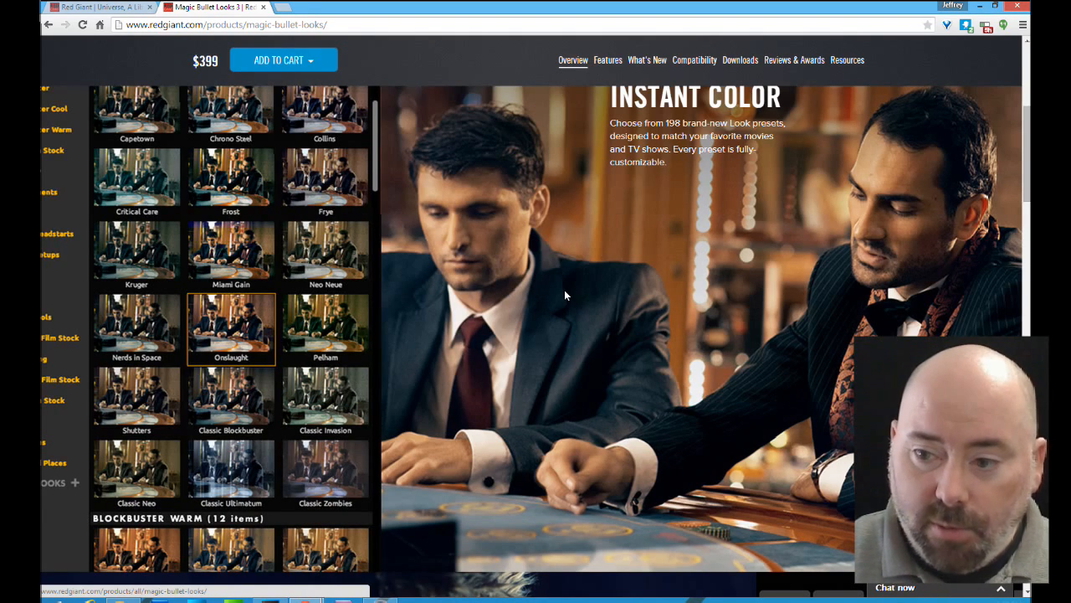
scroll(564, 289, up, 5)
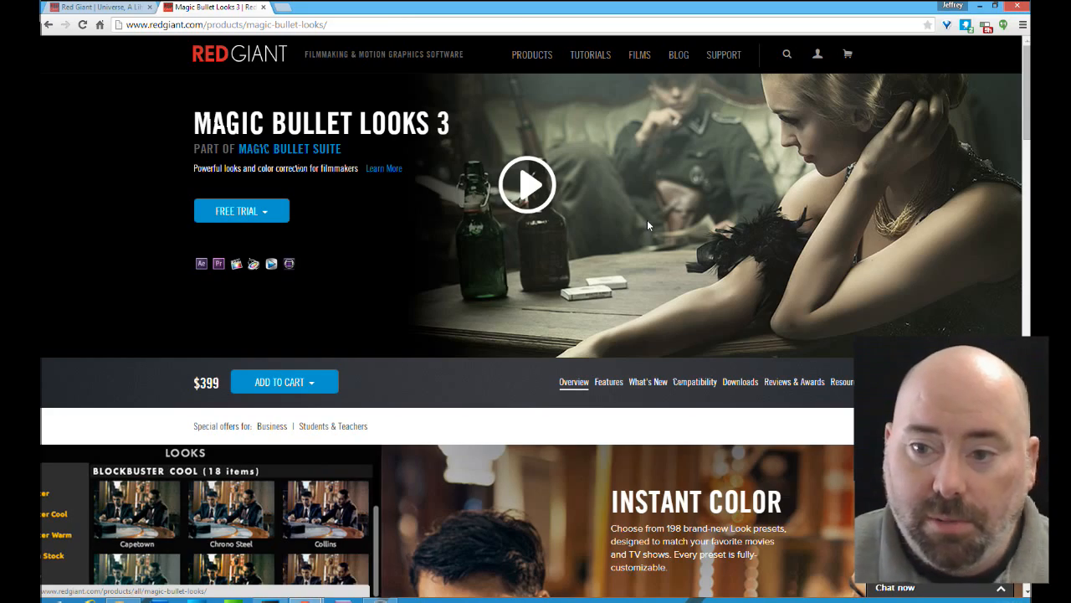
scroll(648, 241, down, 12)
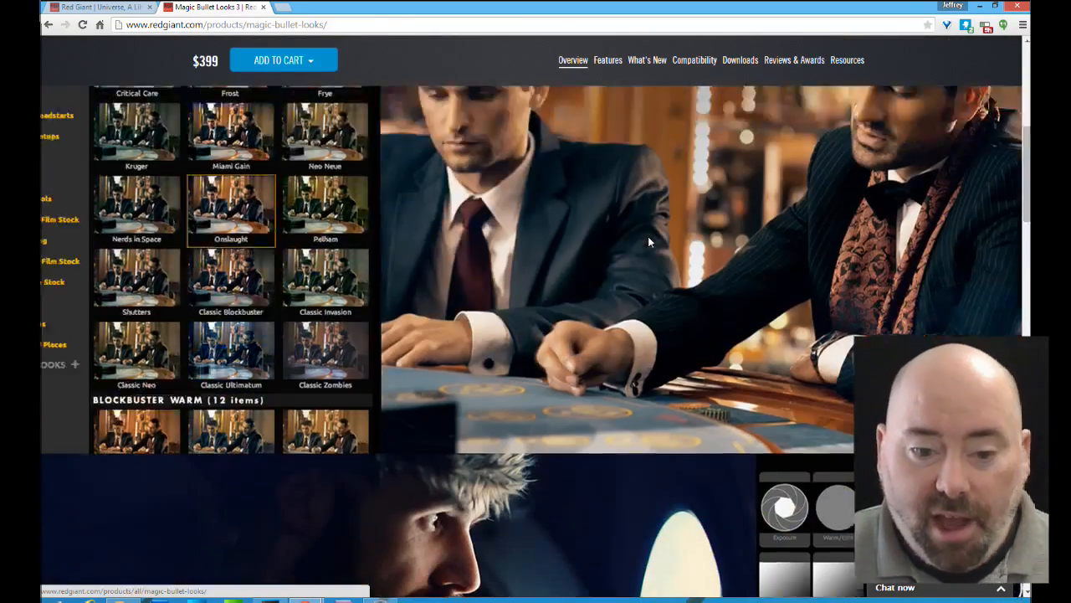
scroll(651, 242, down, 8)
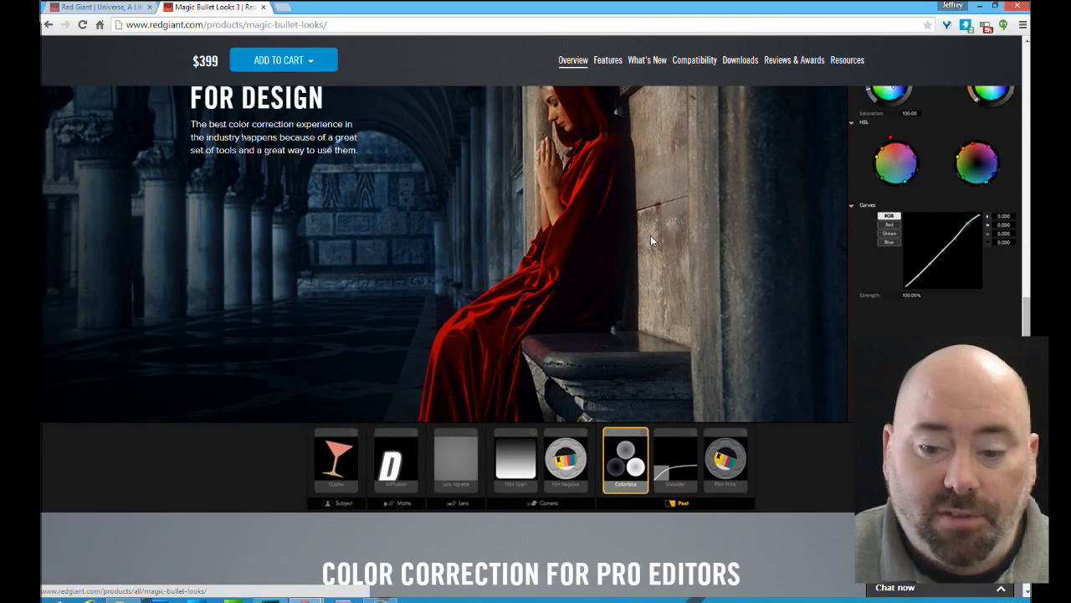
scroll(650, 236, up, 20)
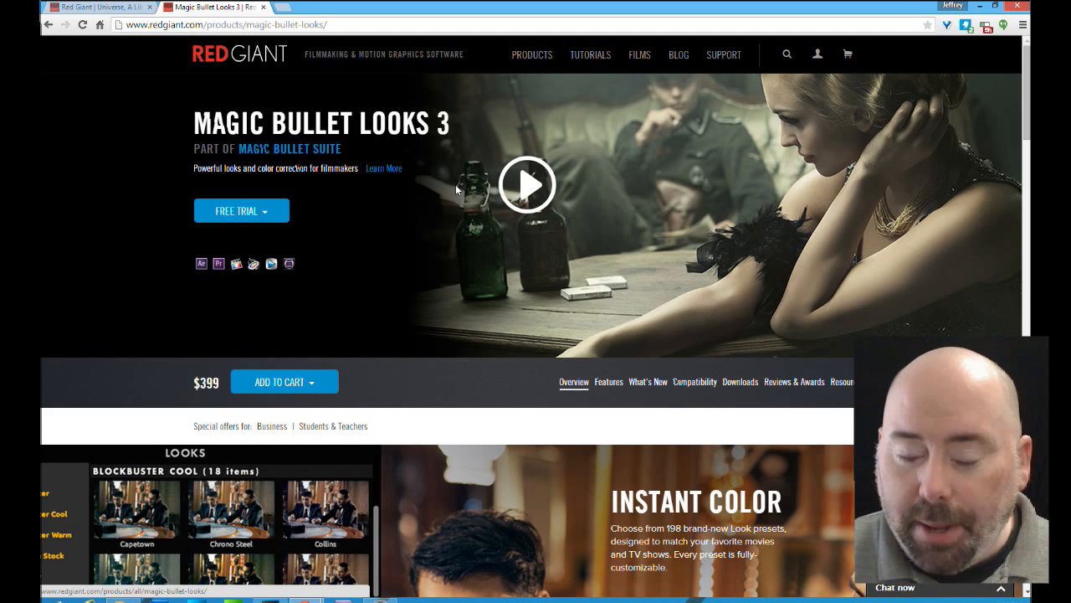
Switch to Vegas Pro and widen the video preview on both sides to enlarge the picture
click(981, 7)
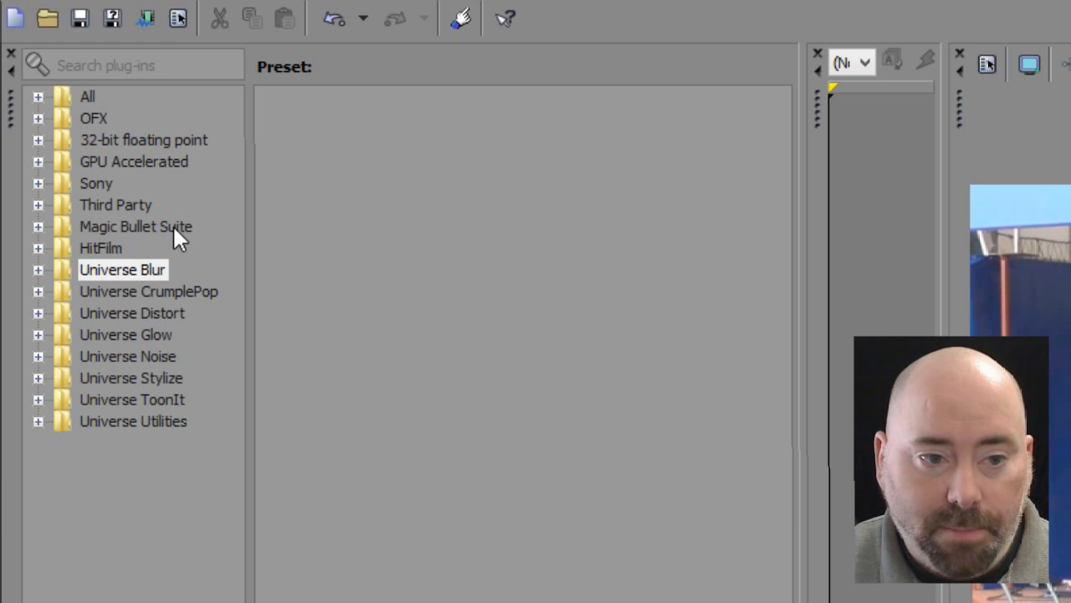
click(38, 226)
click(38, 226)
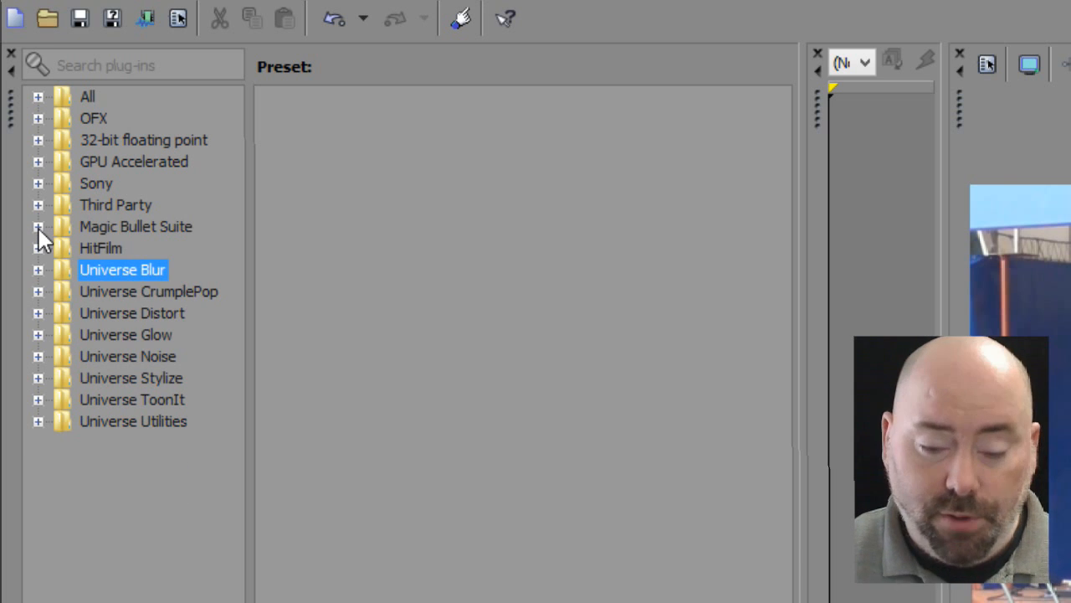
click(626, 495)
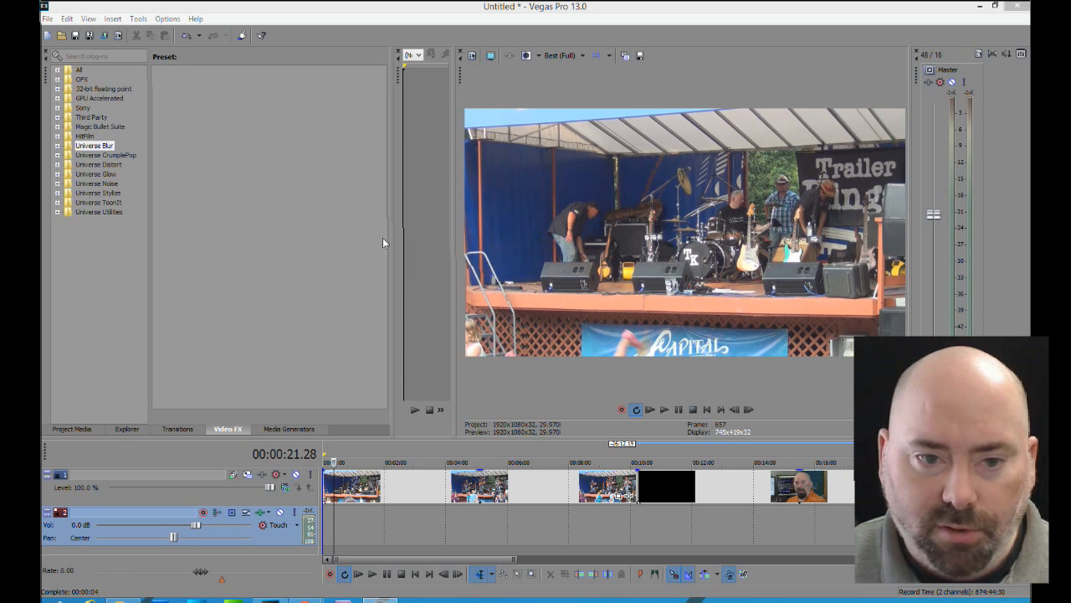
drag(457, 308, 408, 308)
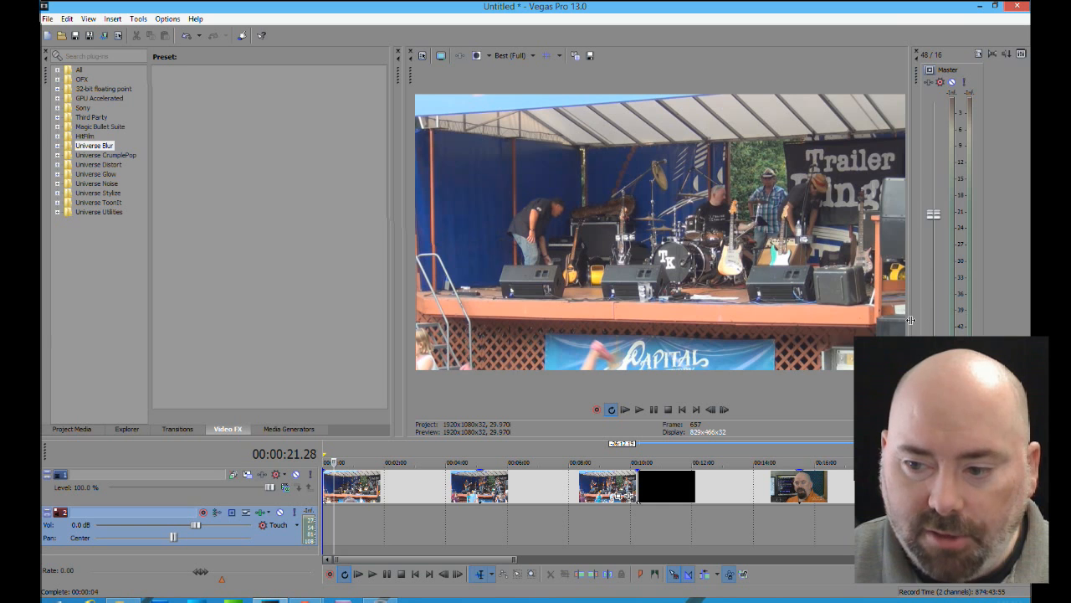
drag(910, 318, 983, 313)
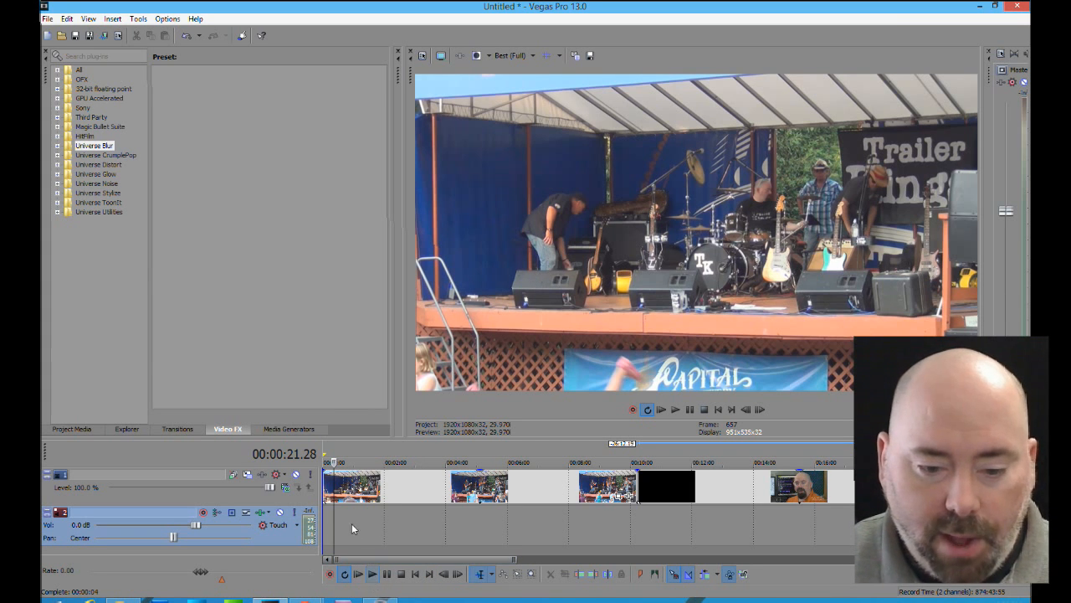
Play the concert footage and jump ahead in the first clip to about 00:02:05
click(373, 574)
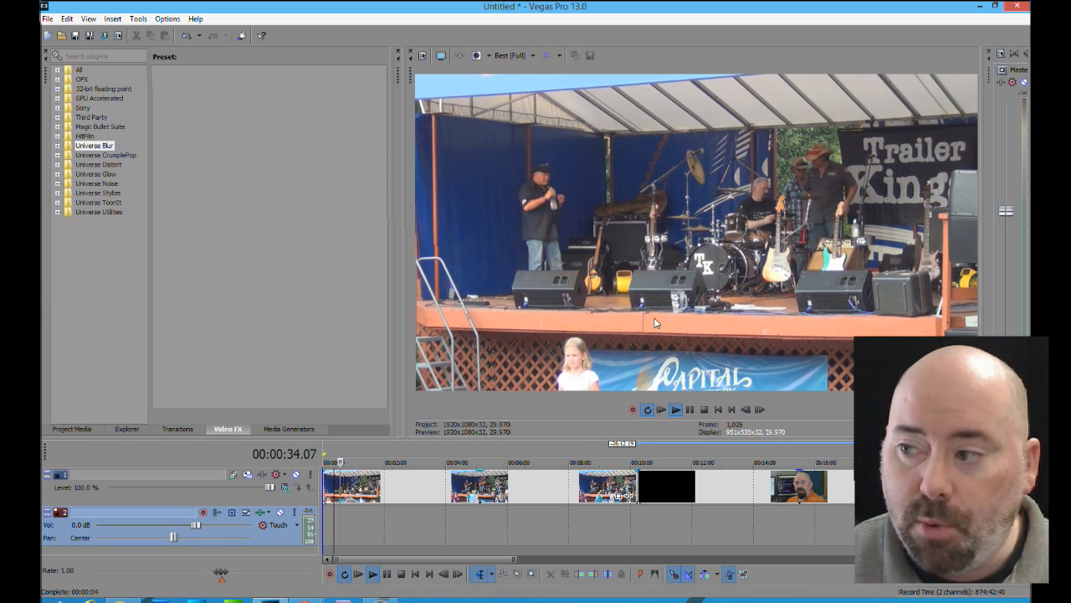
click(349, 552)
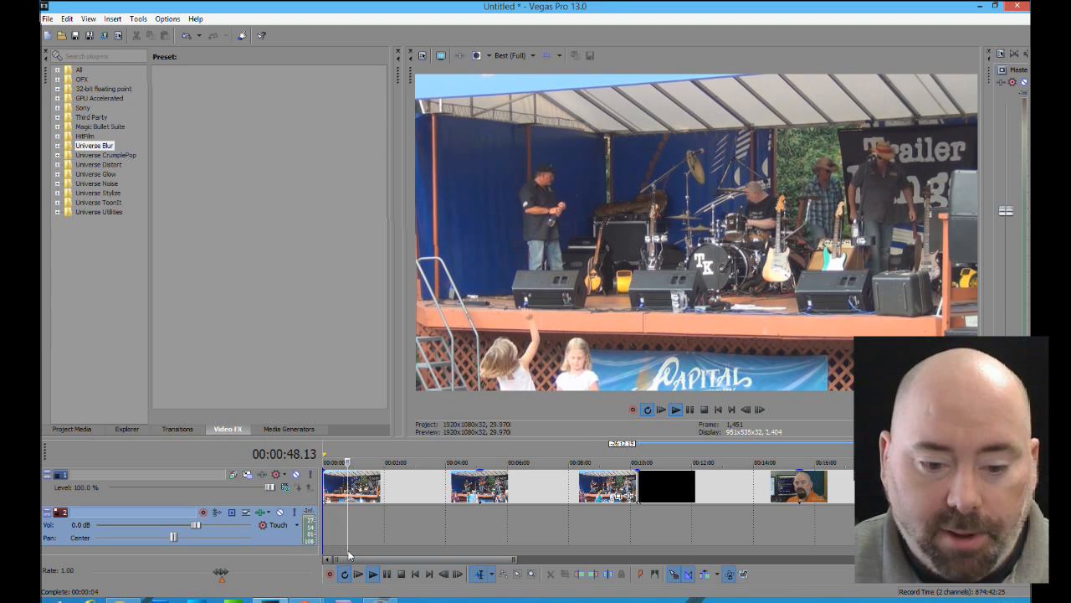
click(364, 553)
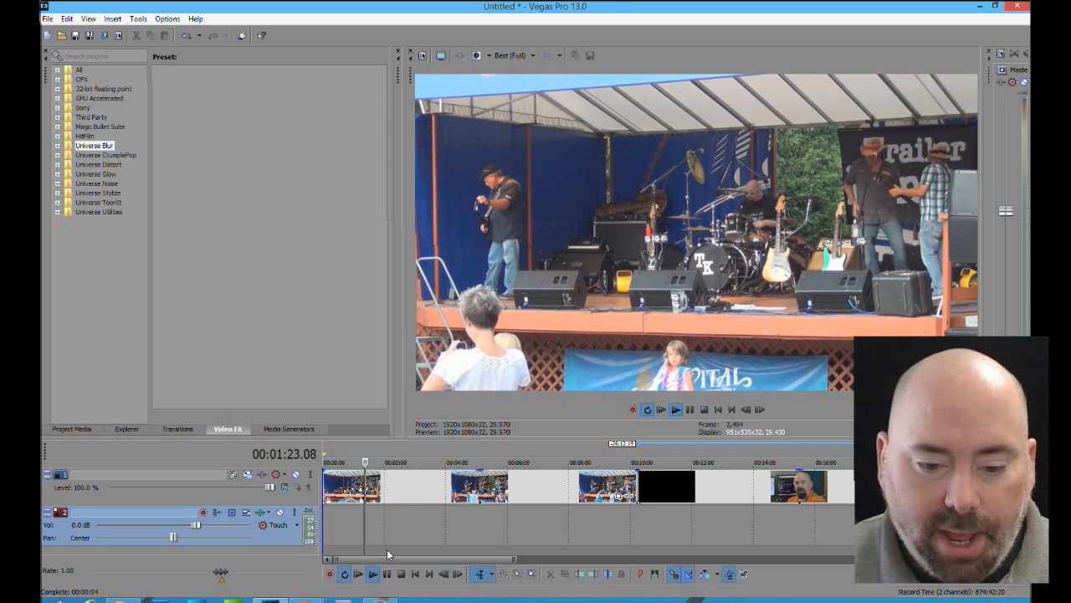
click(387, 549)
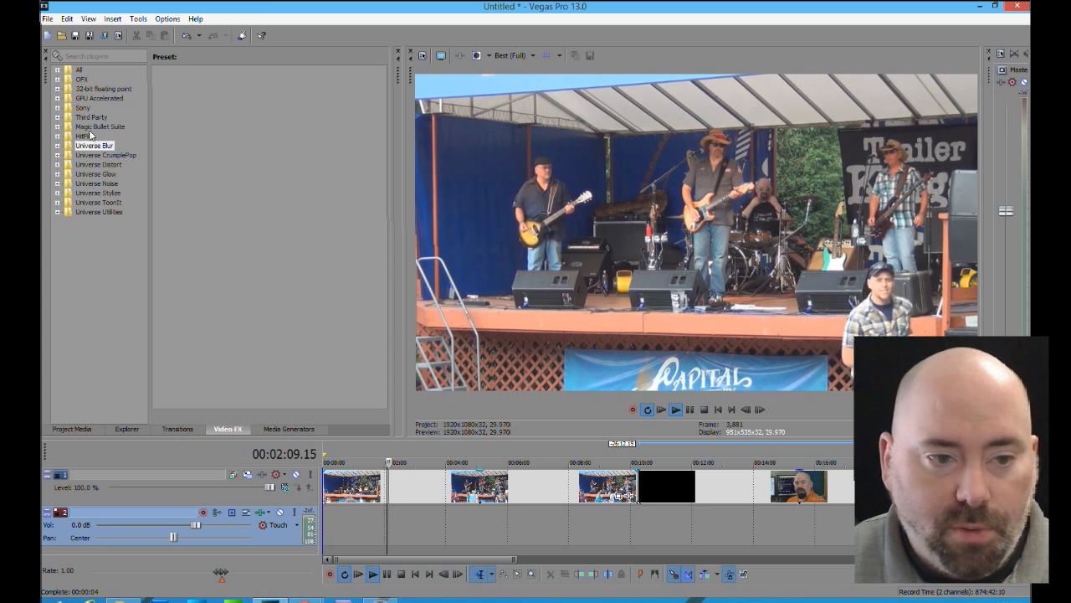
Apply the default Cosmo preset from Magic Bullet Suite to the first clip on the timeline
click(57, 126)
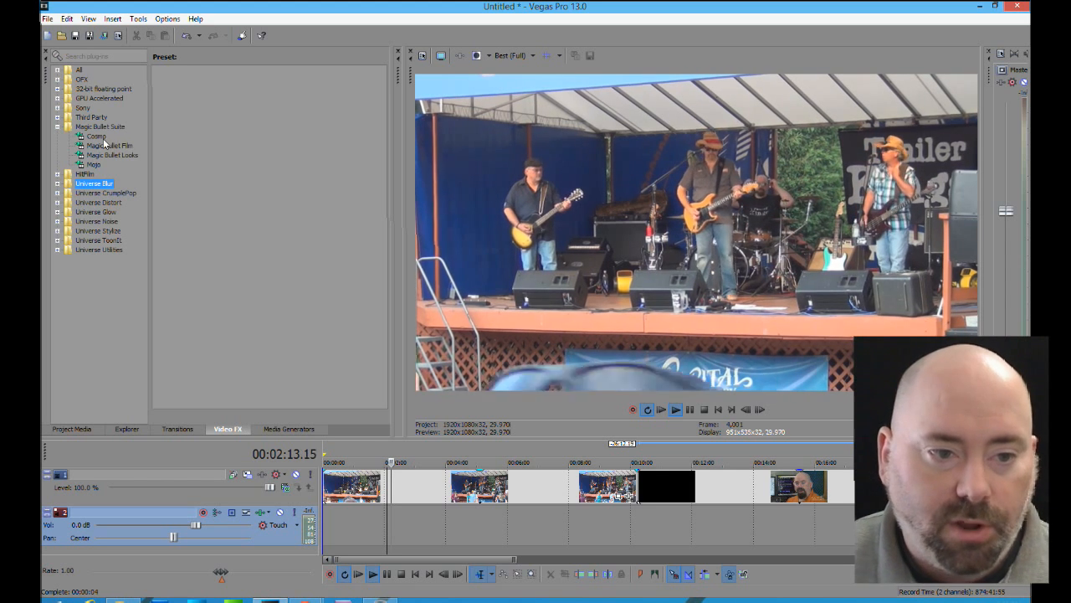
click(97, 137)
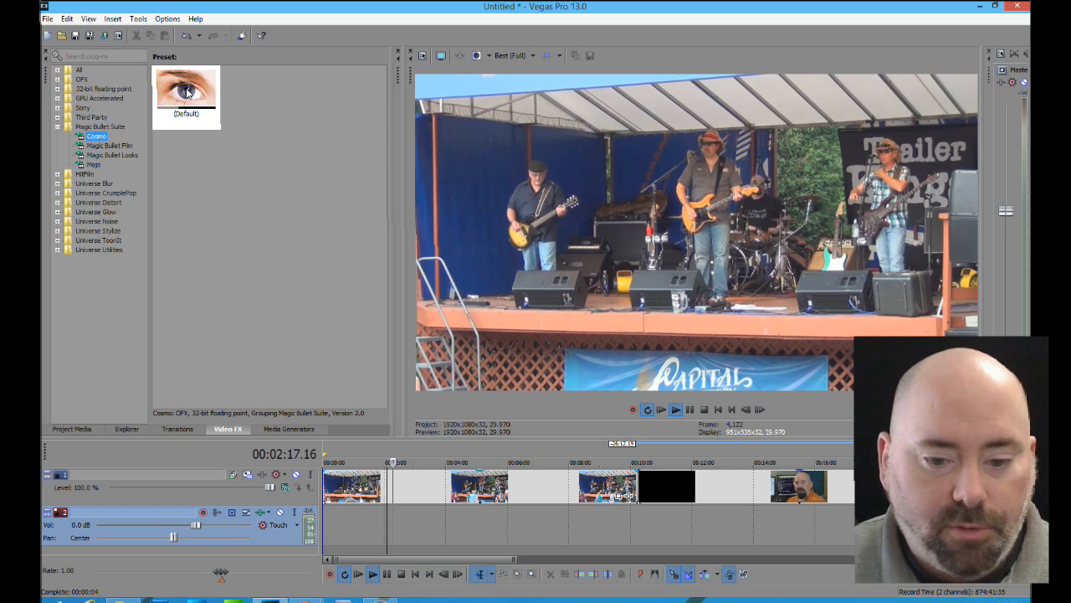
drag(188, 92, 411, 496)
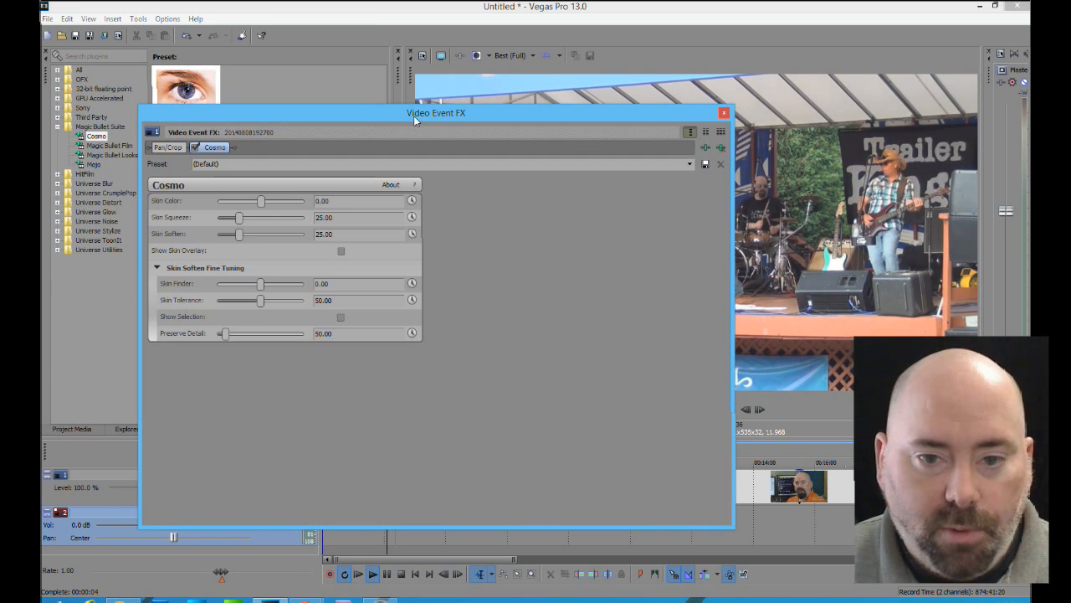
drag(413, 116, 442, 102)
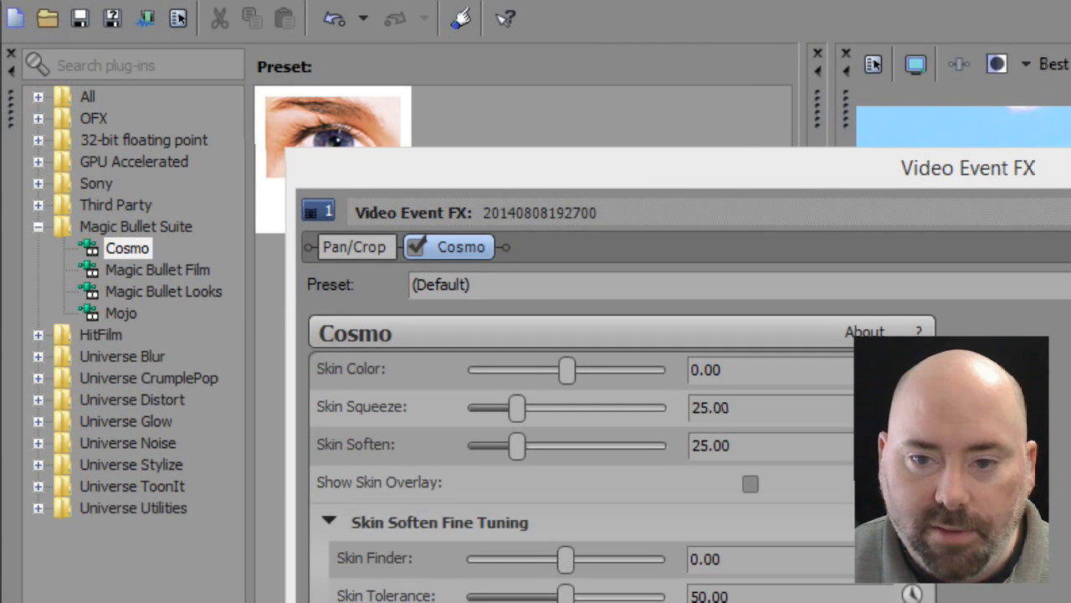
drag(1070, 176, 939, 24)
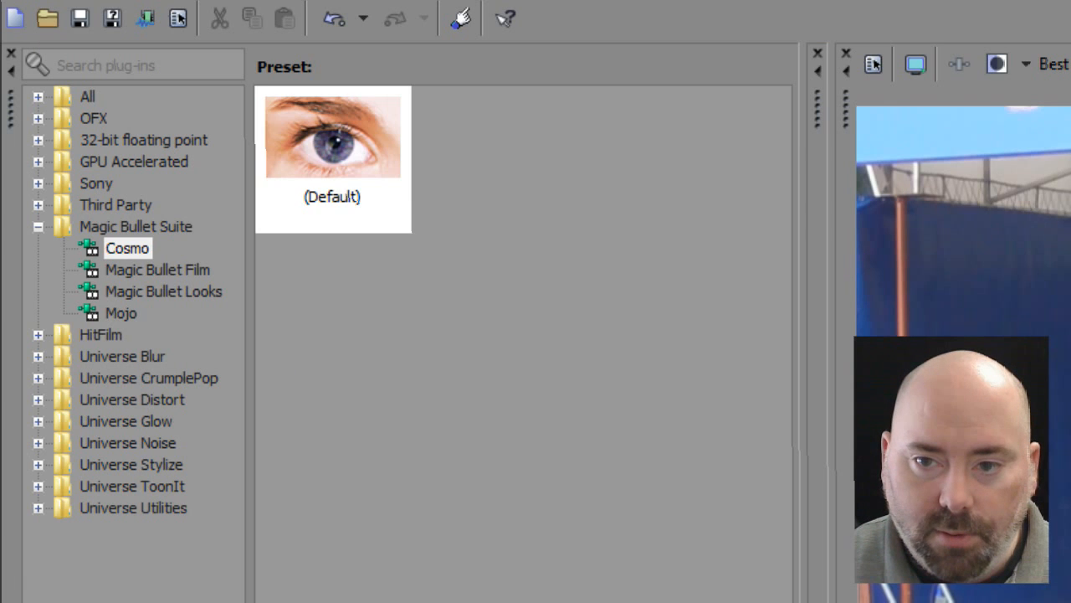
Add Cosmo to the first clip again and set Skin Color to about -56, Skin Squeeze to about 35 and Skin Soften to about 46
drag(332, 195, 438, 404)
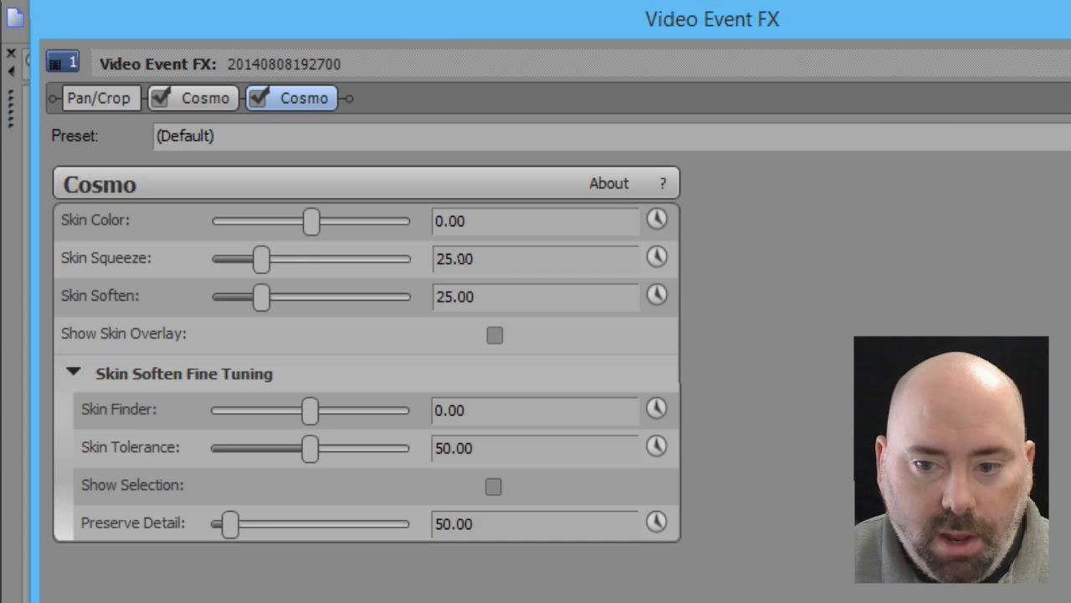
drag(1070, 460, 913, 460)
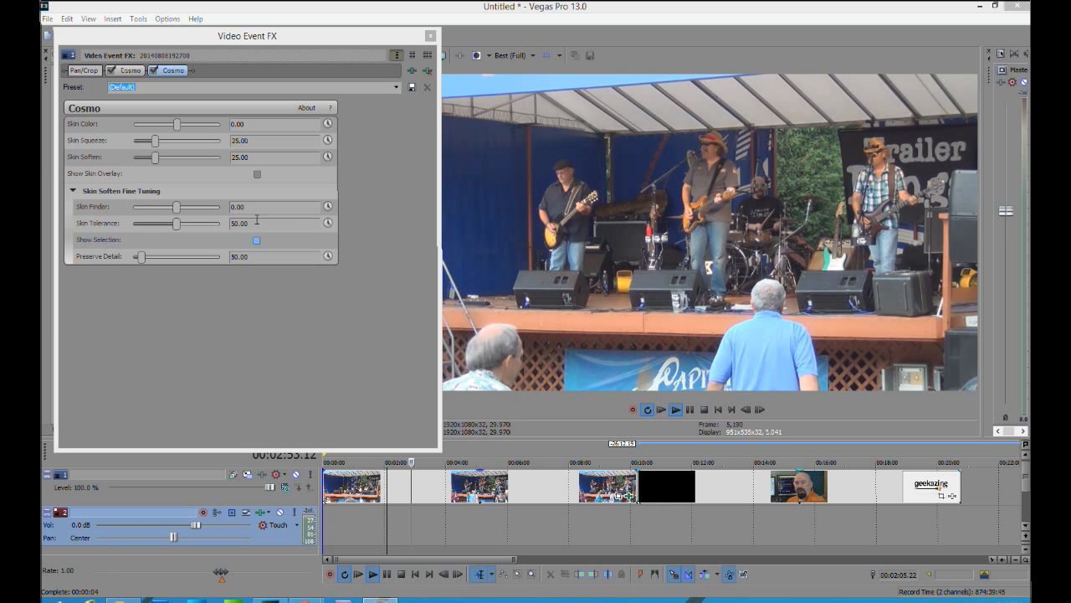
drag(177, 124, 221, 124)
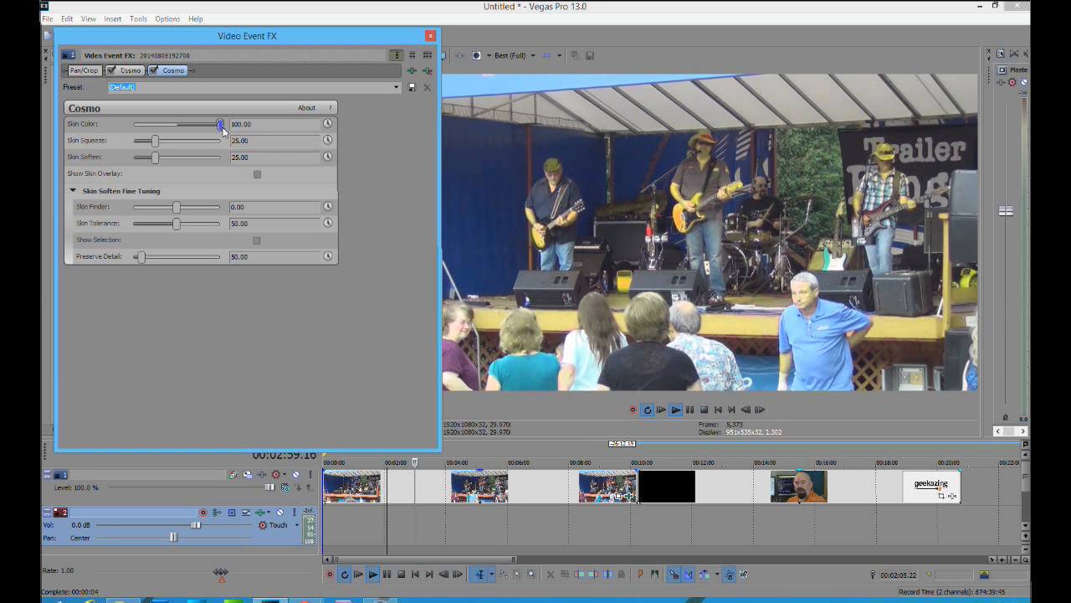
drag(223, 130, 169, 149)
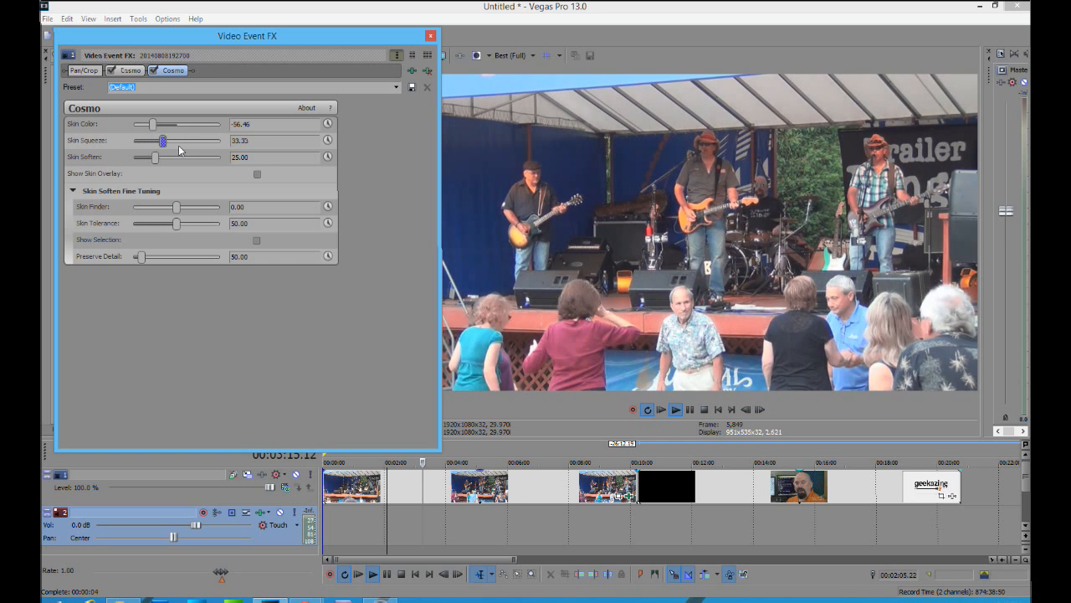
drag(253, 152, 174, 168)
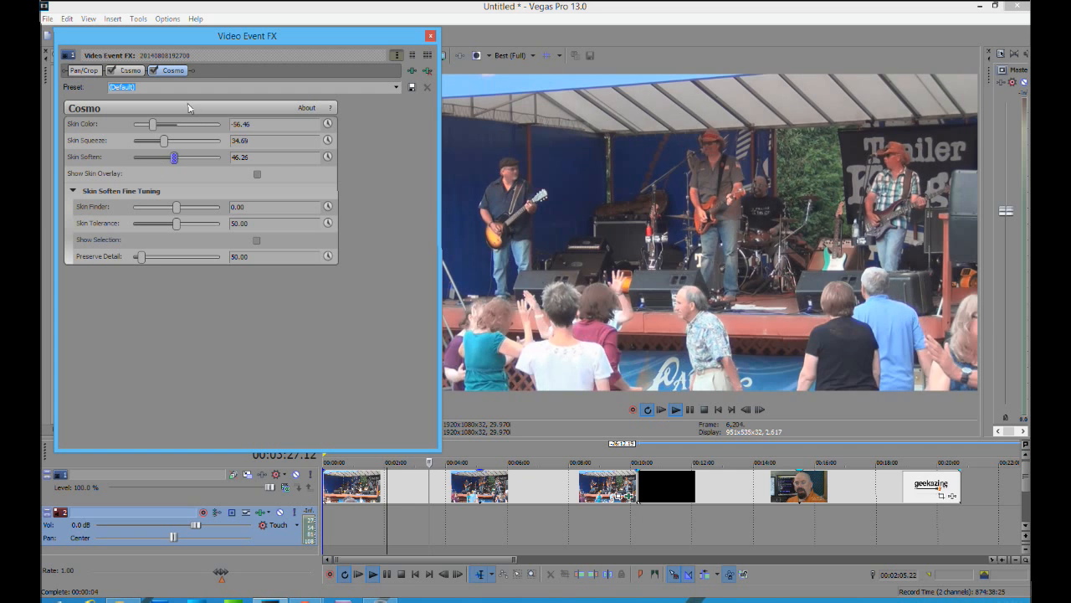
Remove the first of the two Cosmo effects and set the remaining one's Skin Squeeze to about 45
click(130, 71)
click(428, 72)
click(428, 73)
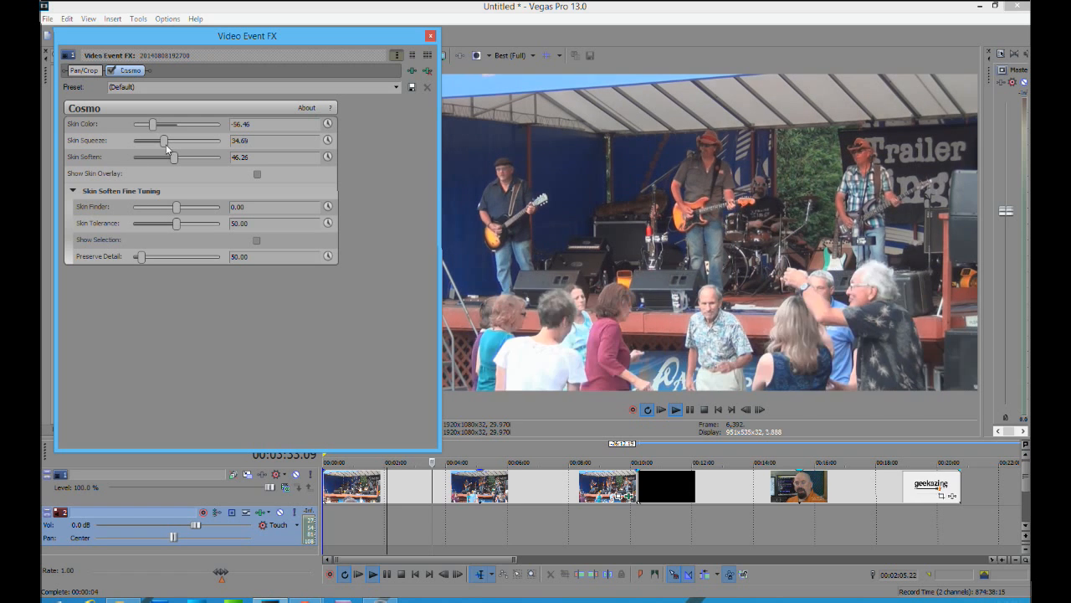
mouse_move(164, 141)
mouse_down()
mouse_move(229, 149)
mouse_move(154, 150)
mouse_move(179, 151)
mouse_up()
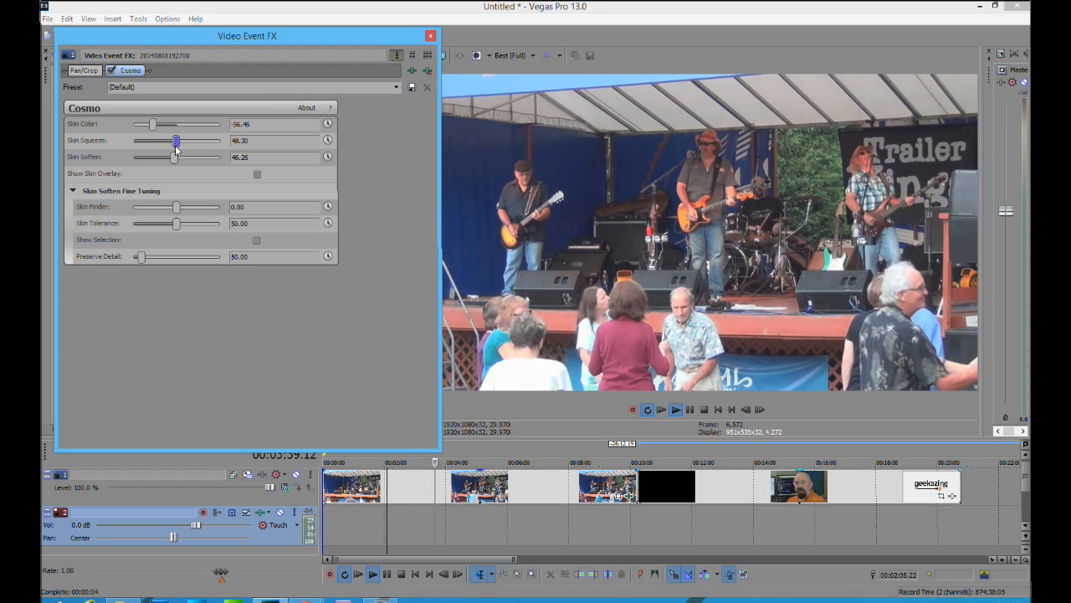
Check which presets Cosmo offers, and remove the effect from the clip
click(398, 87)
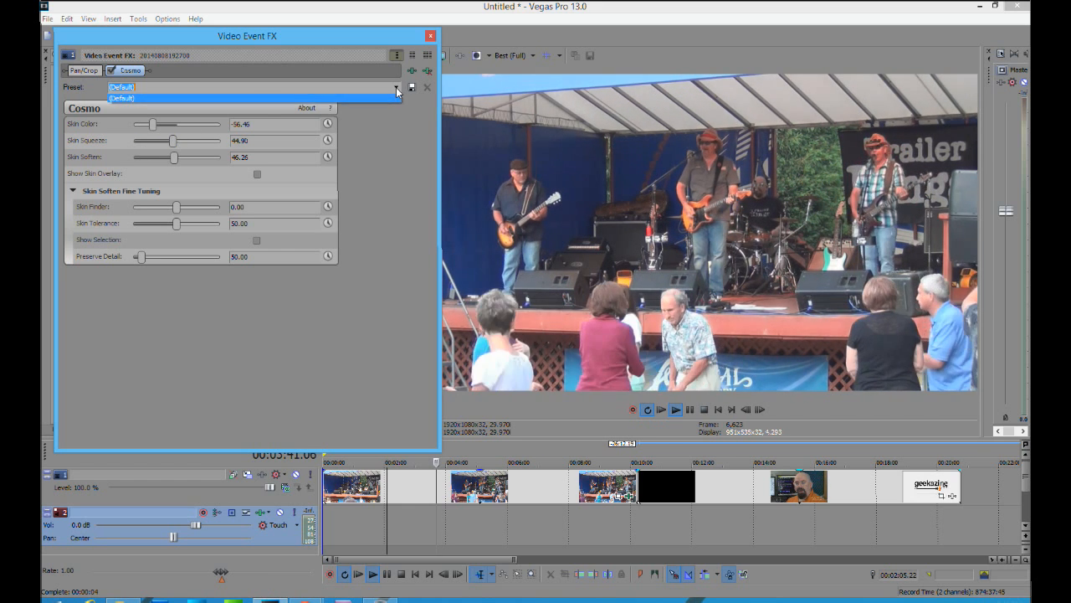
click(397, 87)
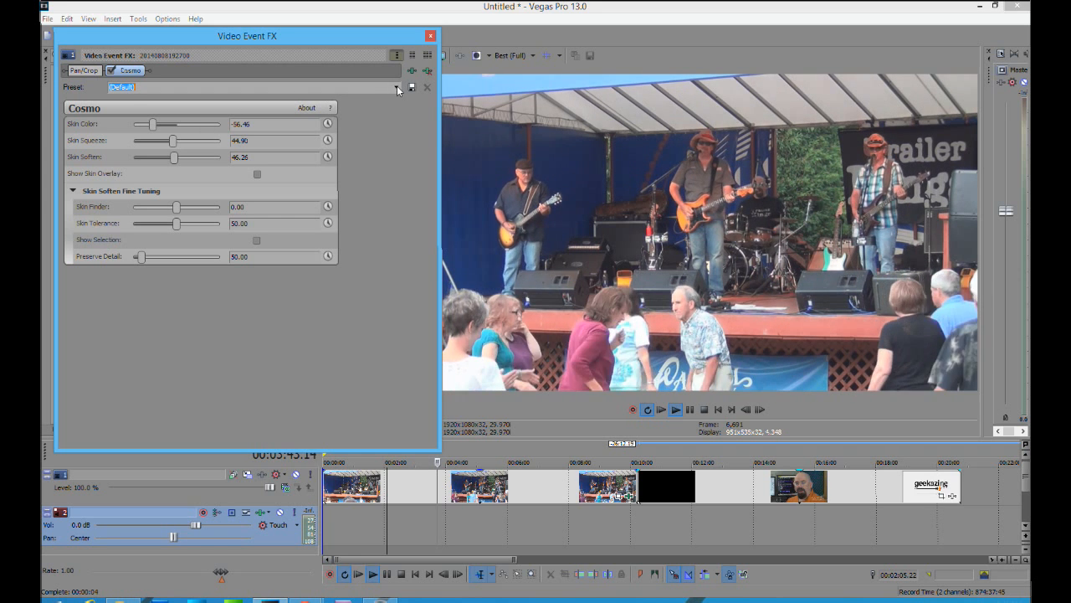
click(396, 87)
click(398, 89)
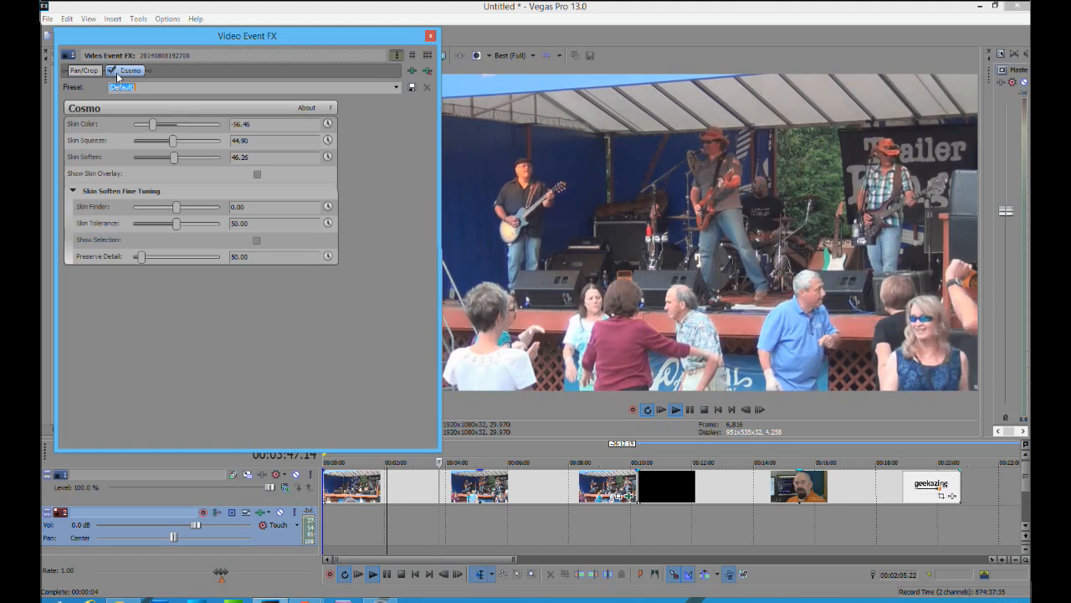
click(428, 72)
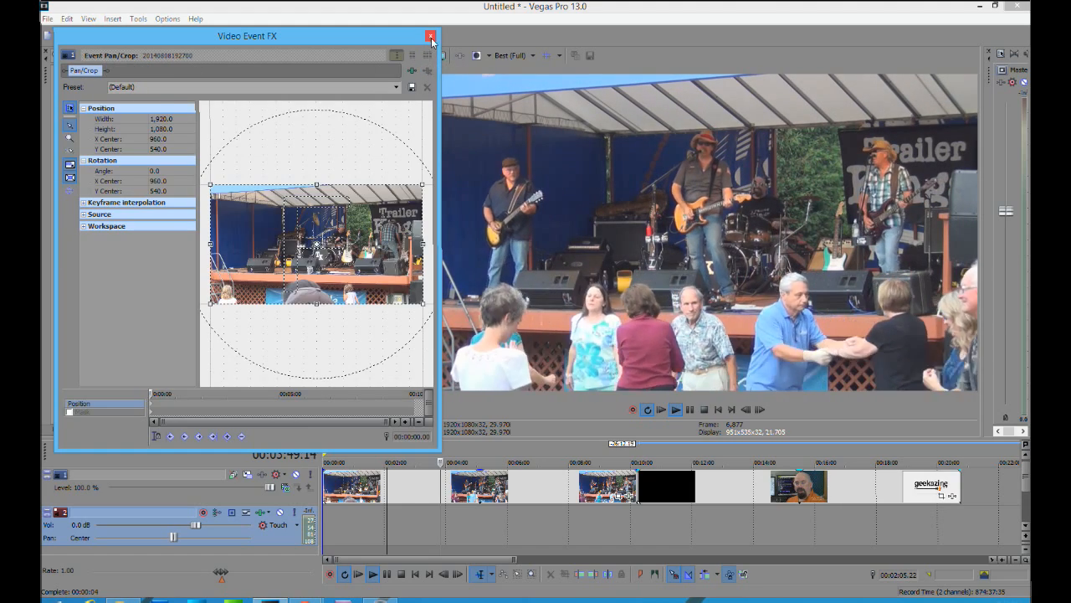
click(431, 36)
Apply the default Magic Bullet Film preset to the first clip and toggle the effect to compare the footage
click(116, 147)
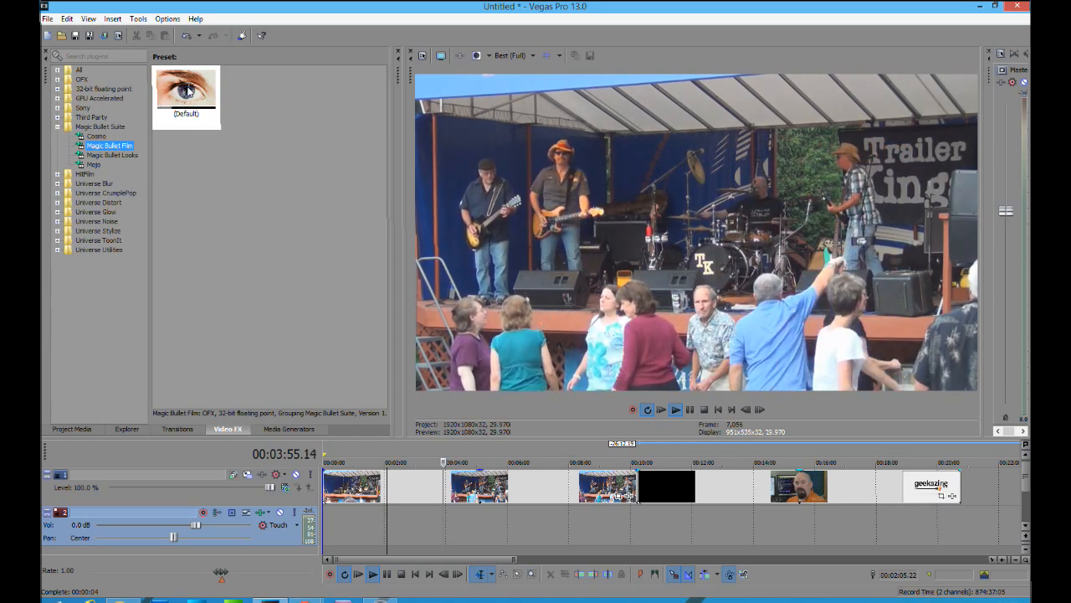
drag(185, 92, 423, 481)
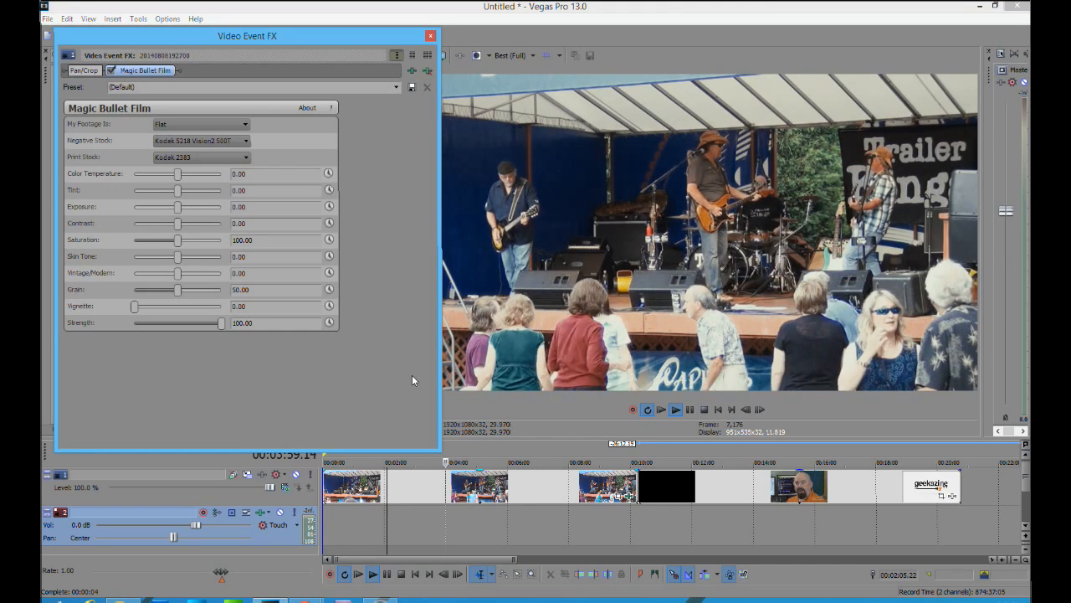
click(112, 72)
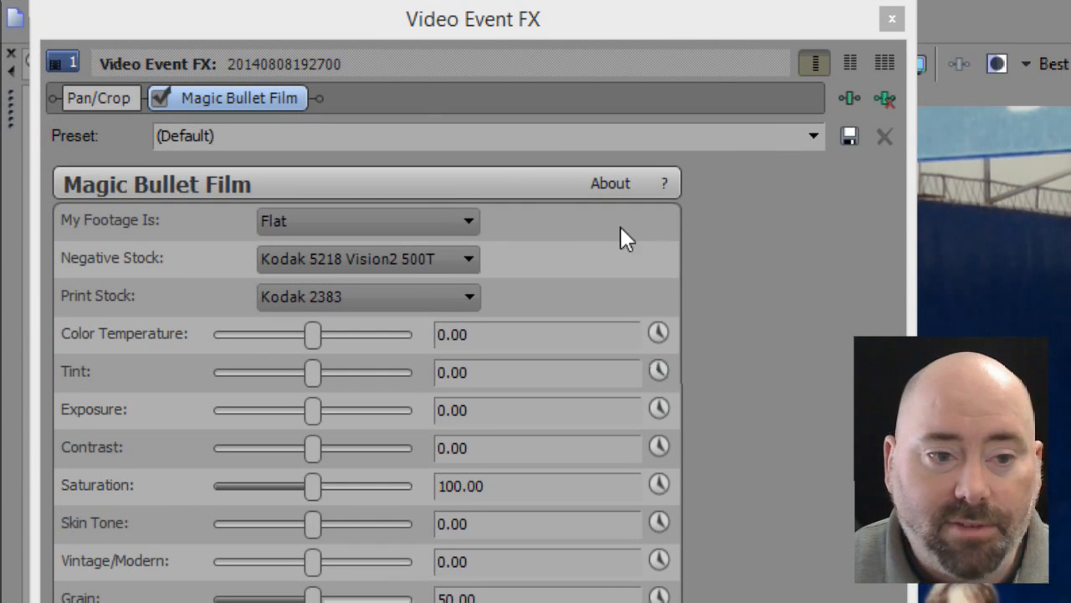
drag(450, 31, 444, 3)
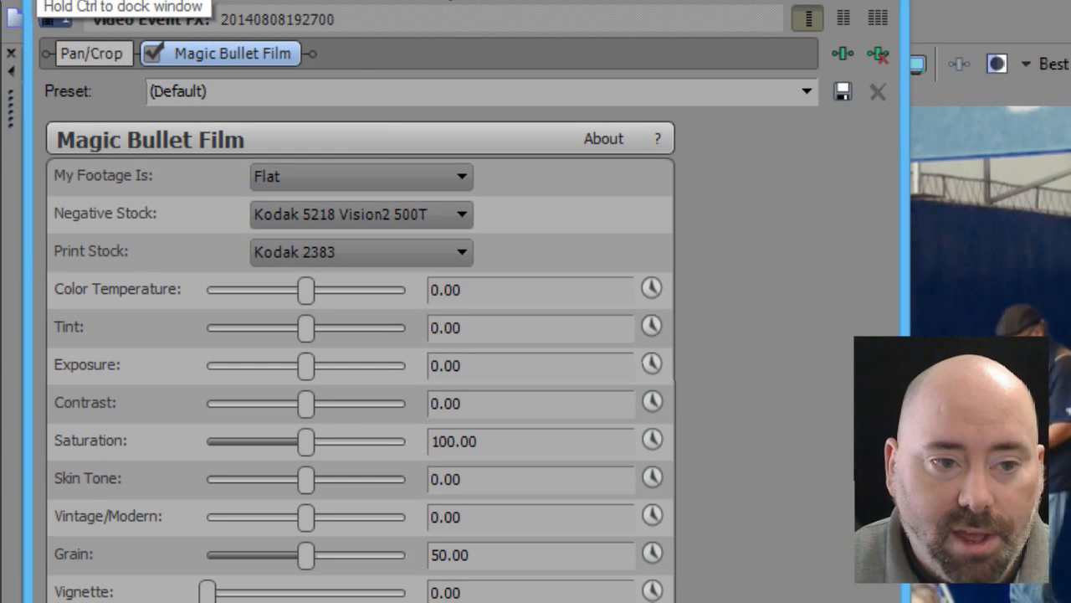
Set the Magic Bullet Film footage type to Video and the negative stock to Prolostia P2000
click(374, 184)
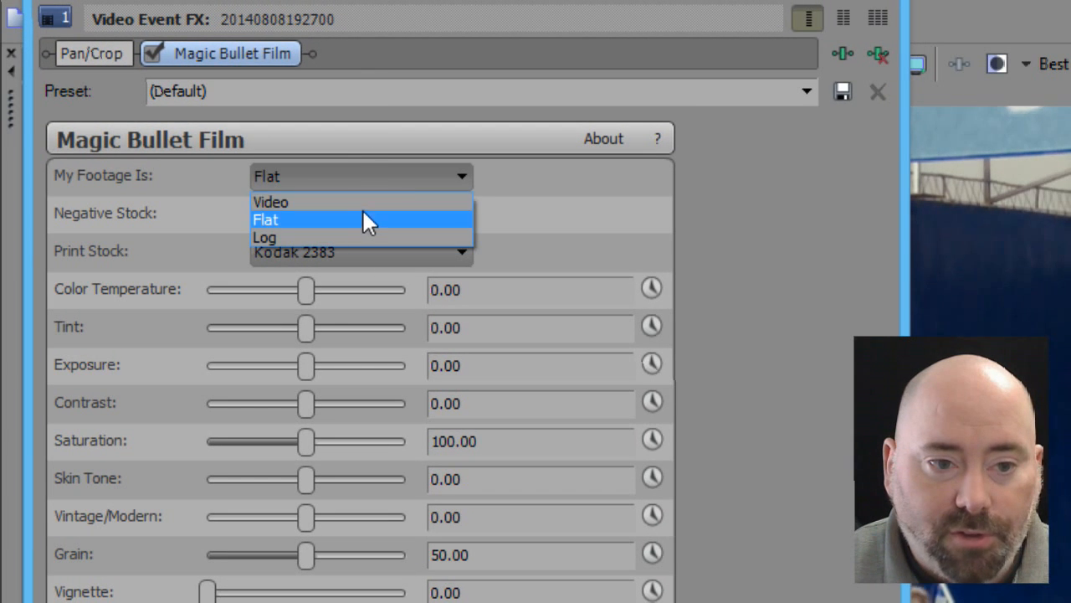
click(364, 202)
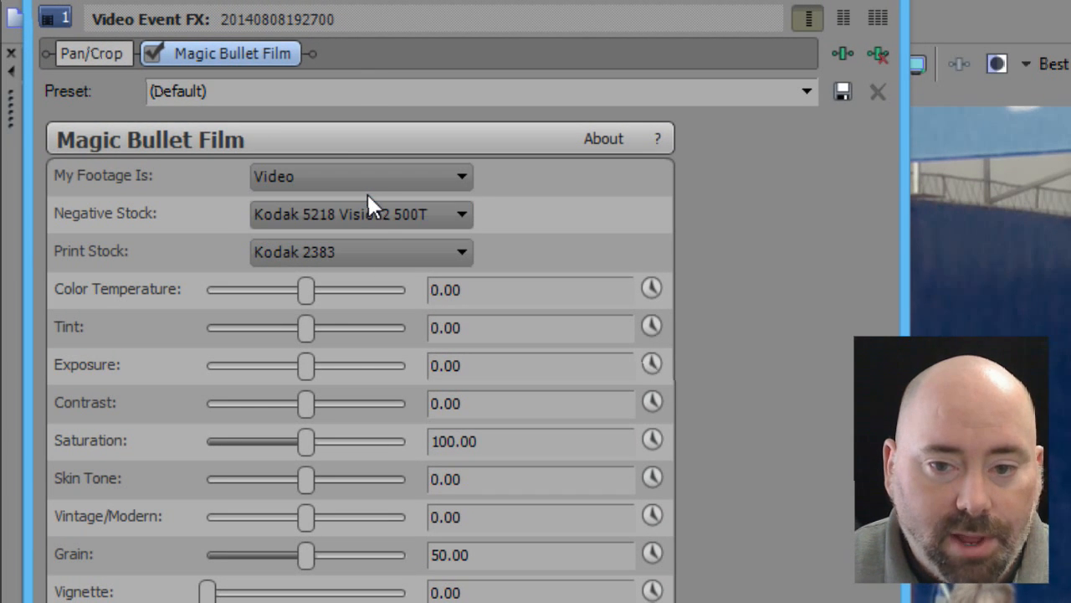
click(457, 217)
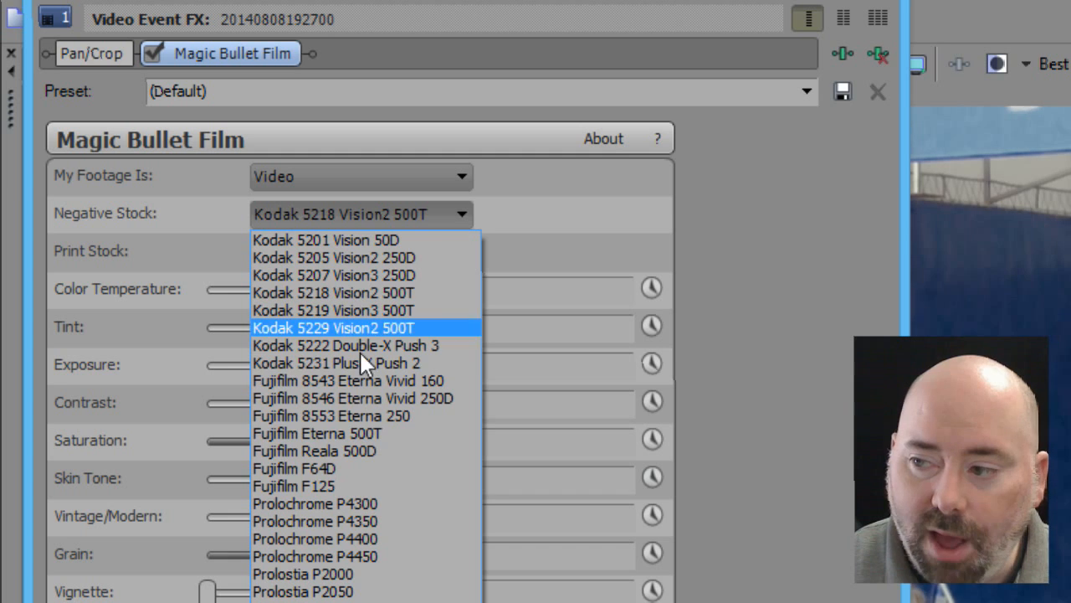
click(359, 578)
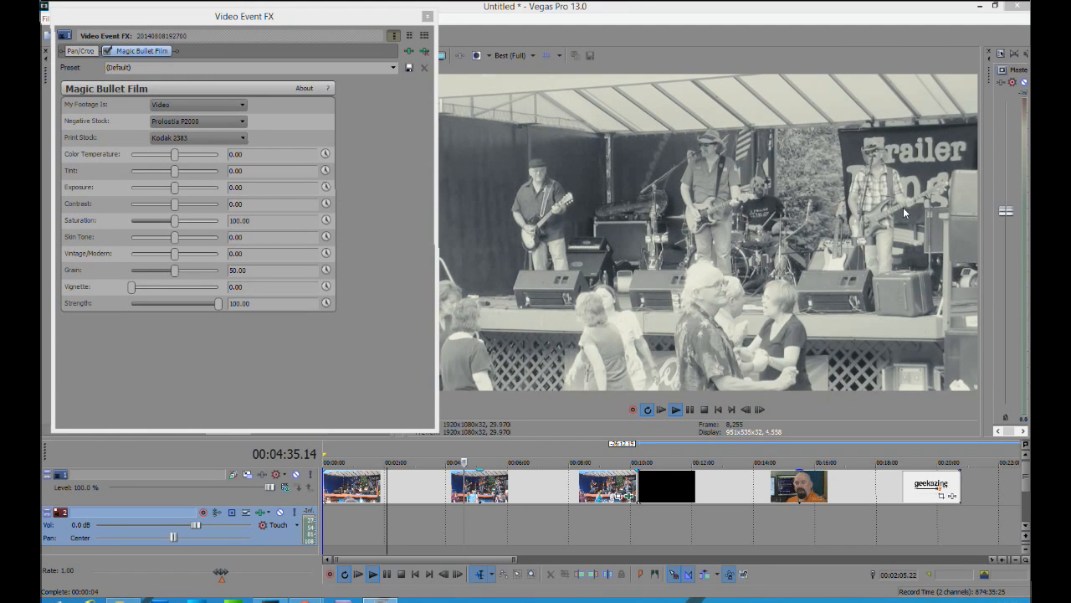
Try Fujifilm F64D as negative stock and settle on Fujifilm Reala 500D, with Fujifilm 3510 as the print stock
click(241, 121)
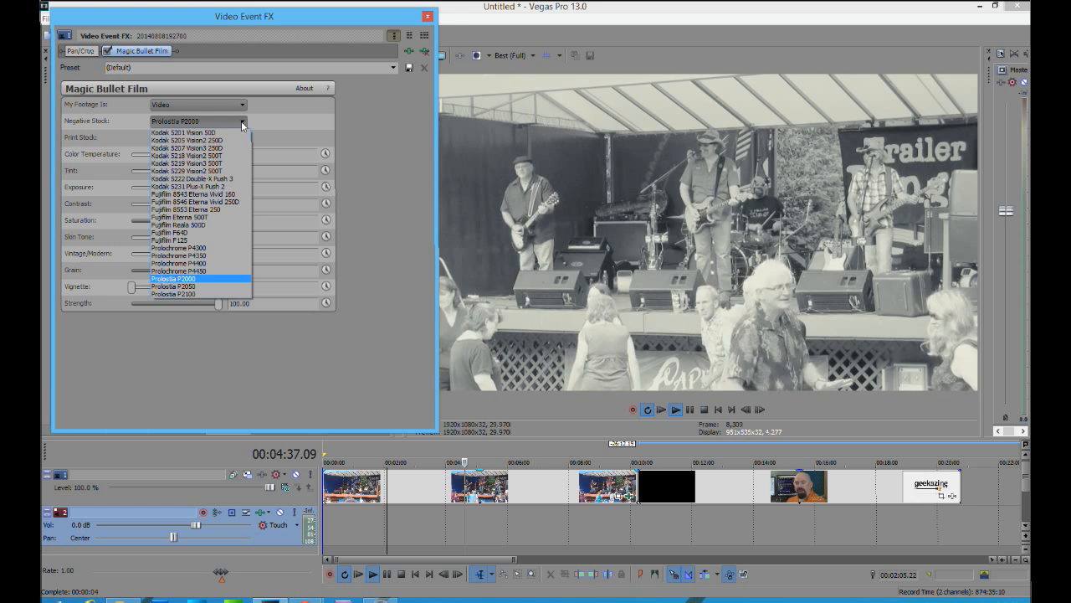
click(188, 232)
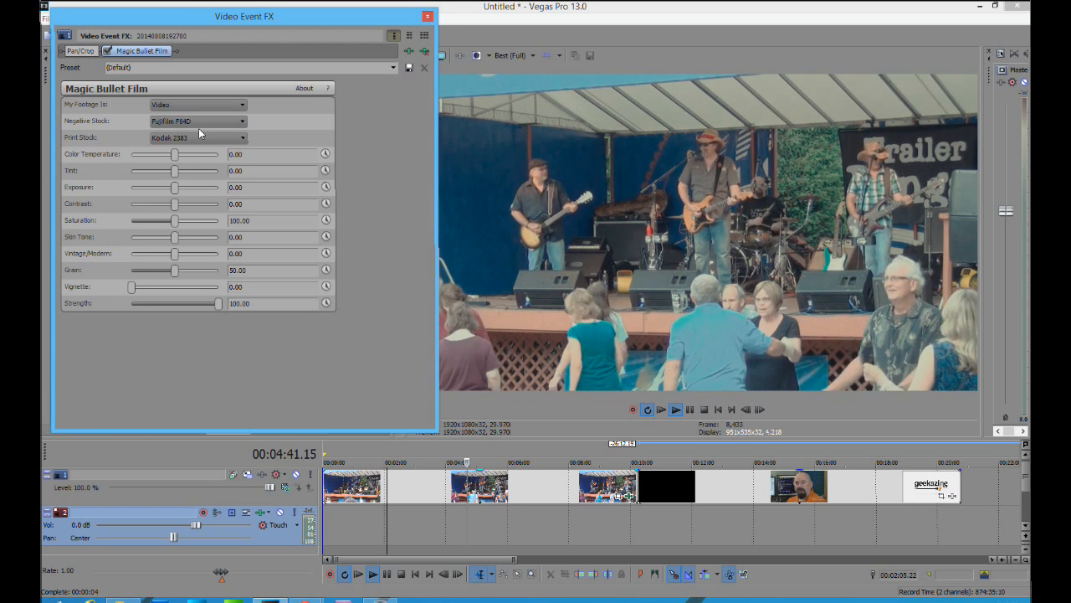
scroll(199, 129, down, 1)
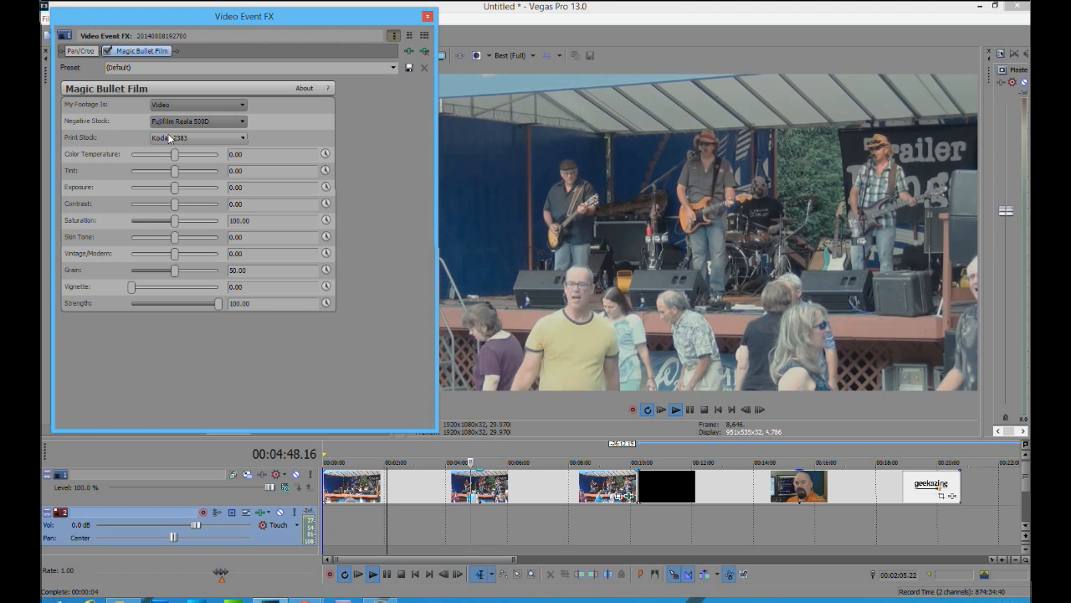
click(242, 139)
click(219, 157)
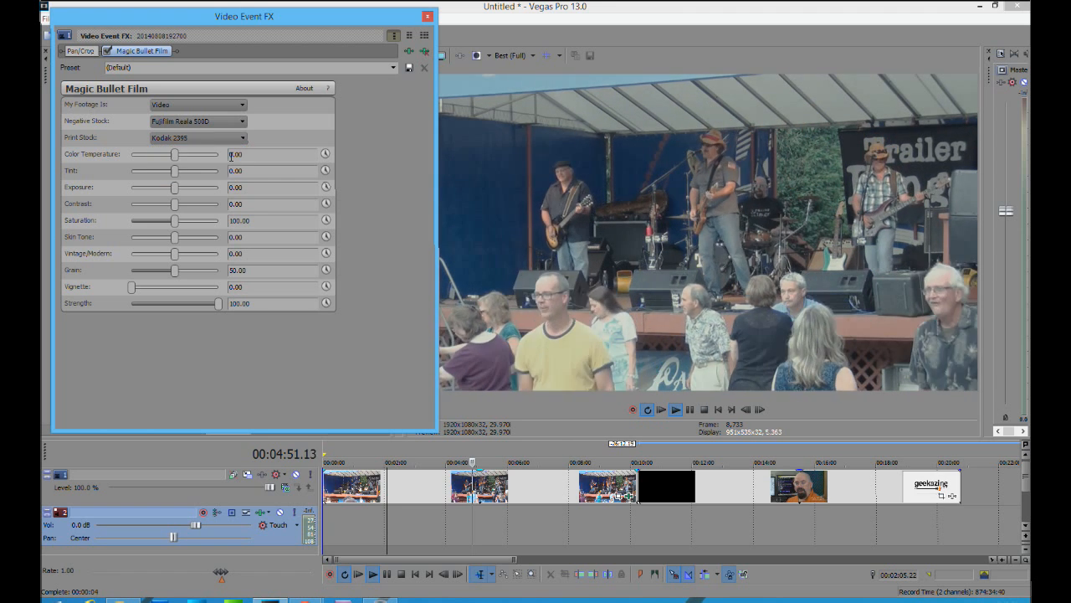
scroll(203, 141, down, 1)
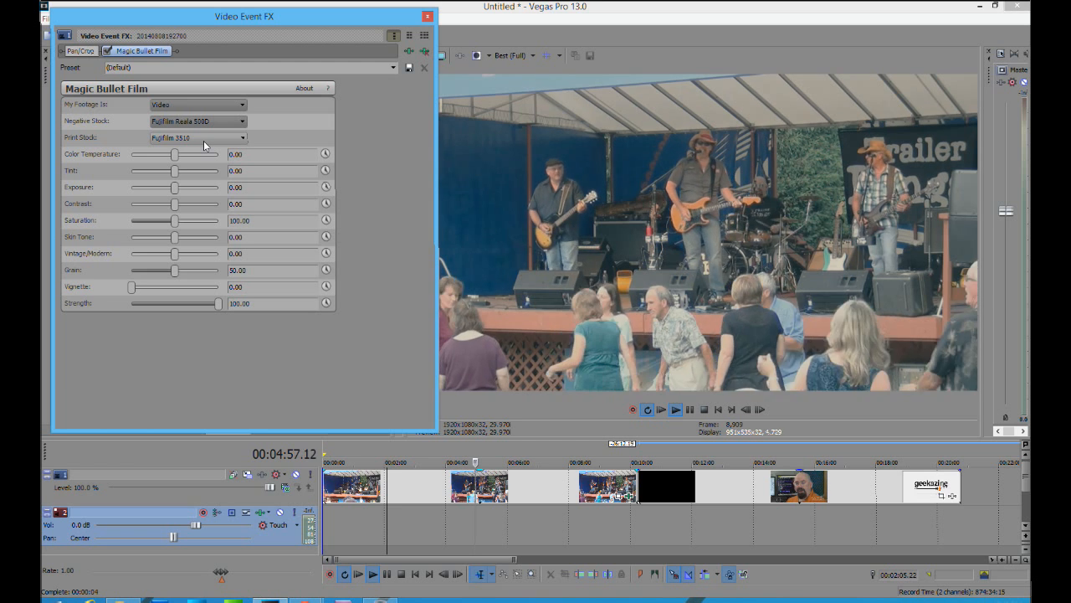
Set Color Temperature to about 8.84, Tint to about -6.12 and Exposure to about -0.02, and try Vignette at 100 before resetting it to 0
drag(174, 155, 175, 194)
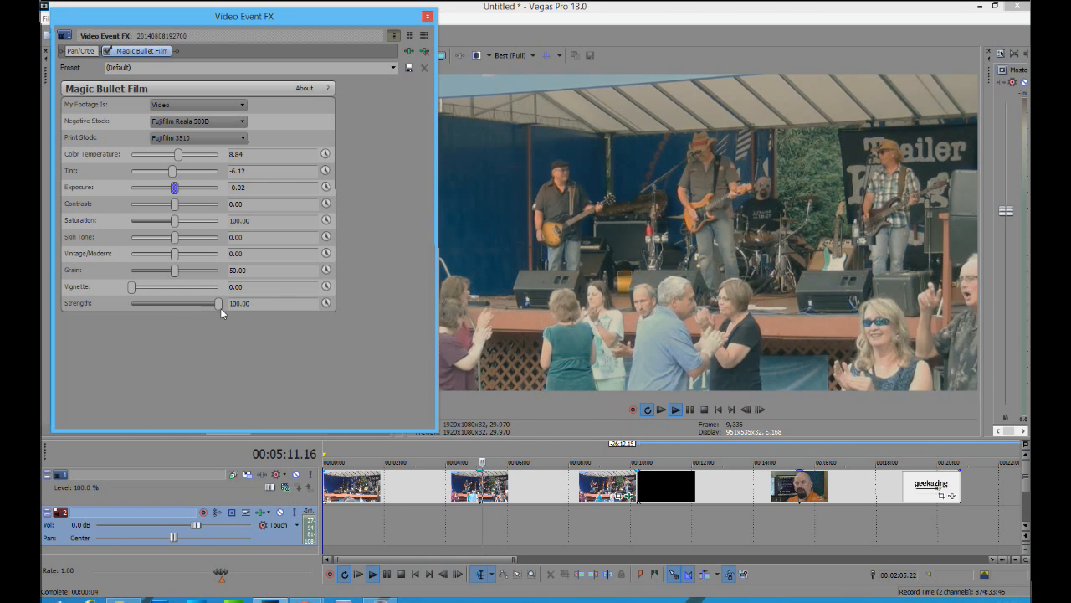
mouse_move(219, 303)
mouse_down()
mouse_move(89, 304)
mouse_move(225, 313)
mouse_up()
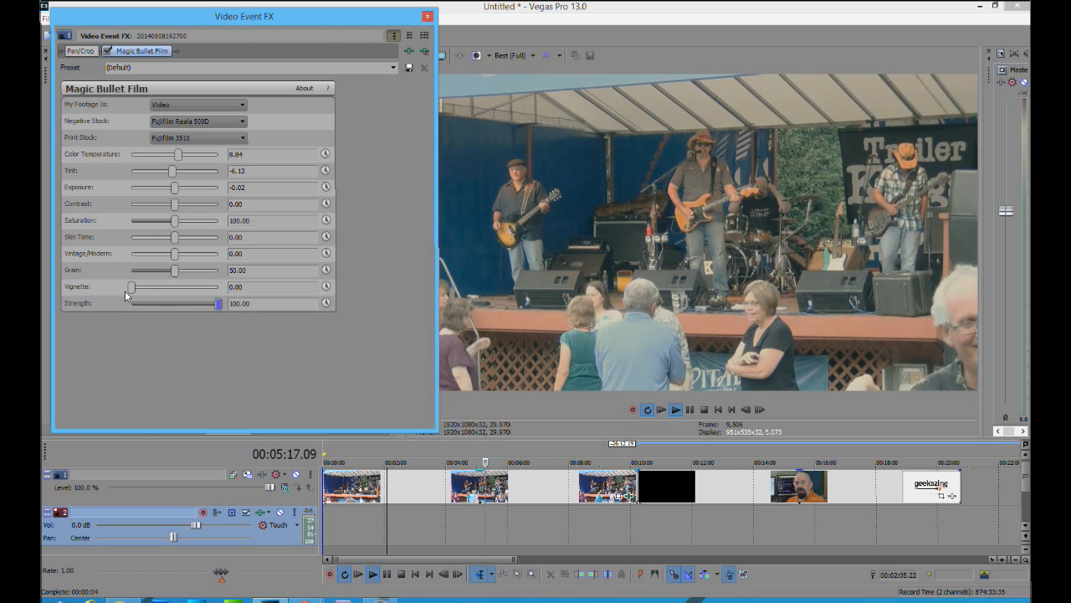
drag(132, 286, 240, 291)
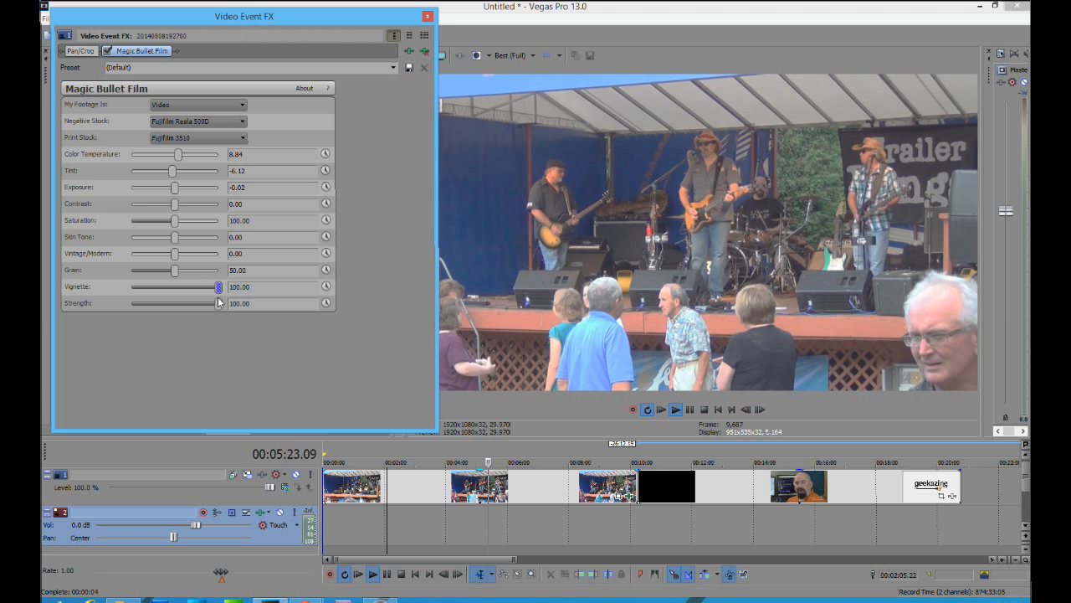
drag(224, 289, 95, 285)
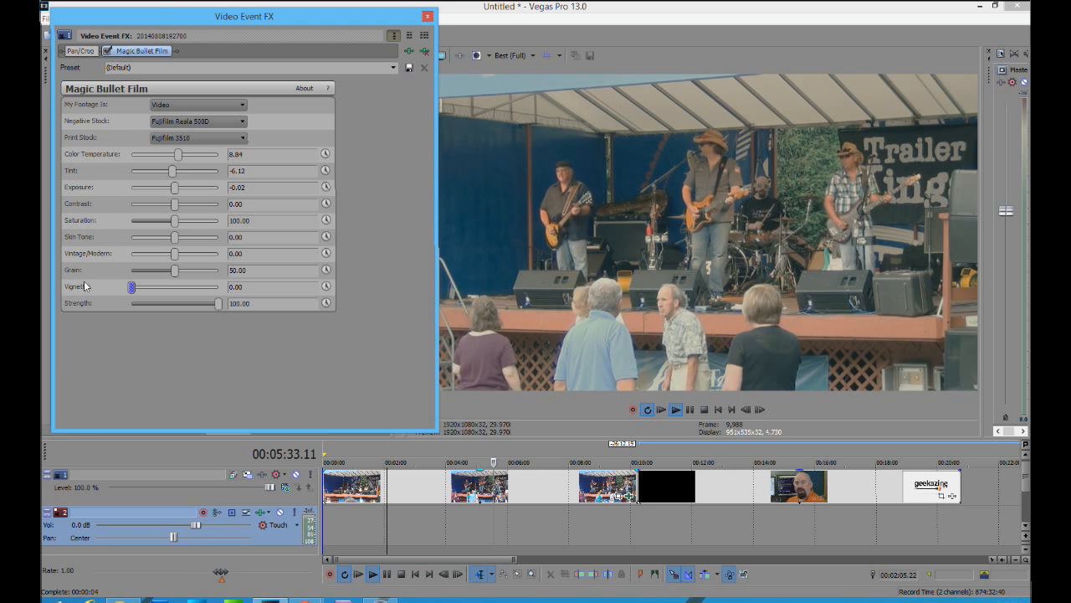
Switch off Magic Bullet Film on the clip and apply the default Magic Bullet Looks preset to it
click(106, 51)
click(427, 18)
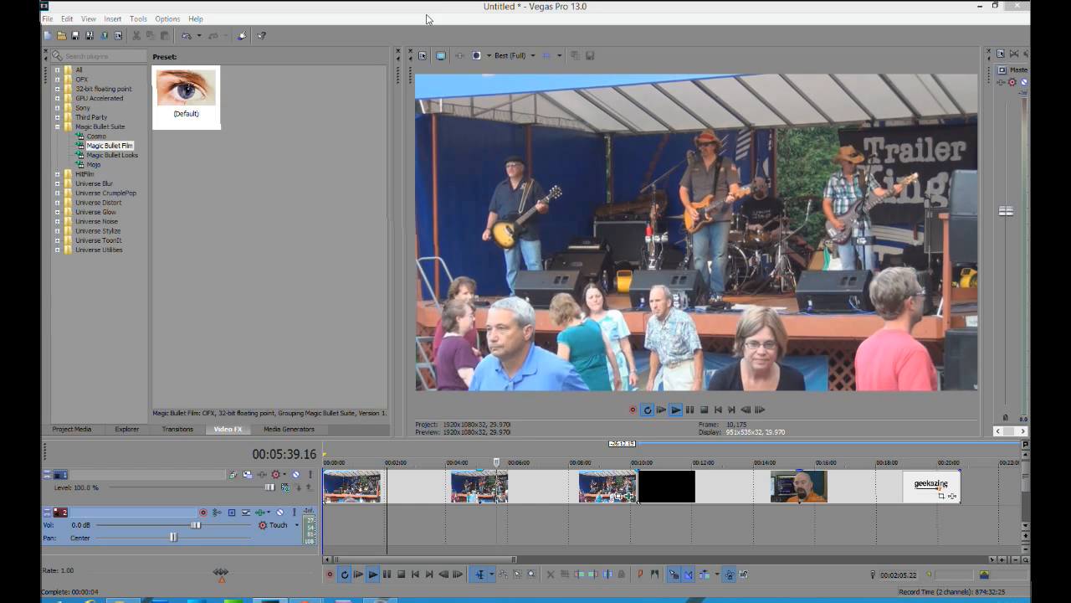
click(112, 156)
drag(186, 96, 407, 486)
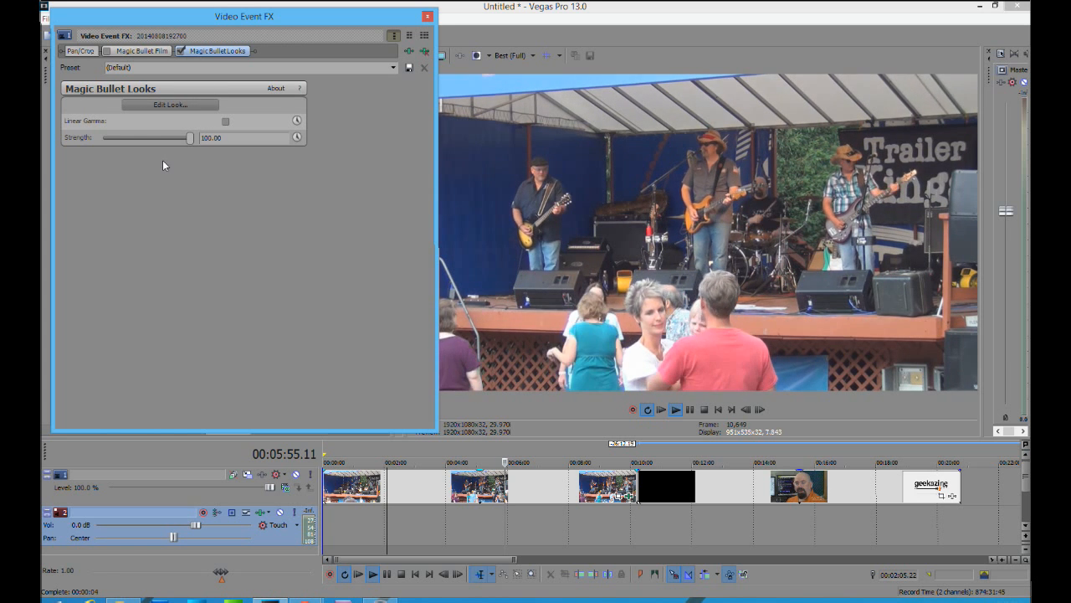
Open the Magic Bullet Looks editor, collapse the looks library to show the scopes, and reposition the editor window
click(175, 105)
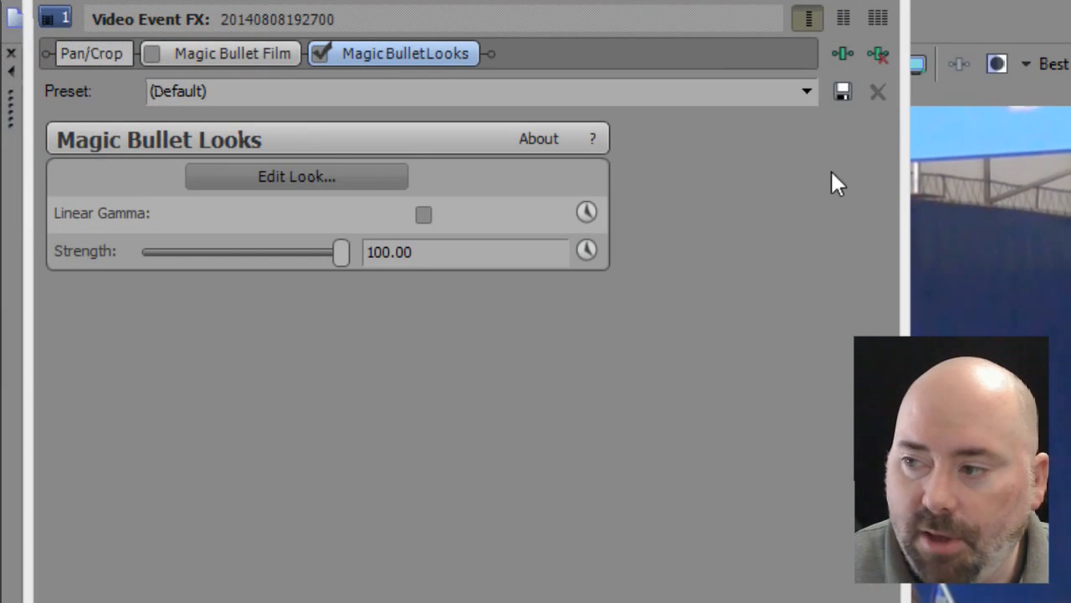
click(288, 178)
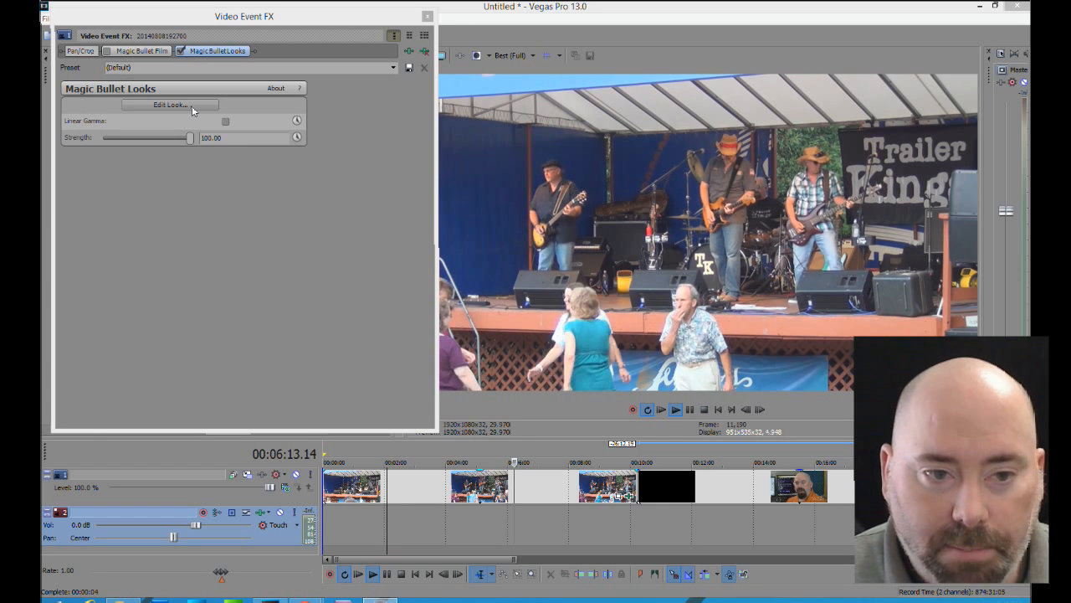
click(192, 106)
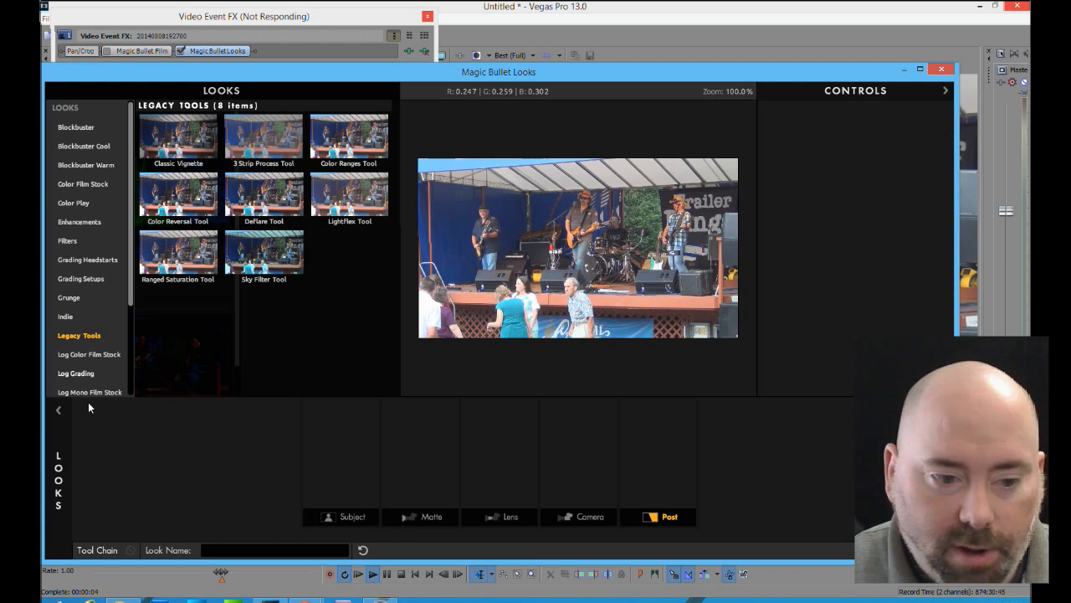
click(58, 410)
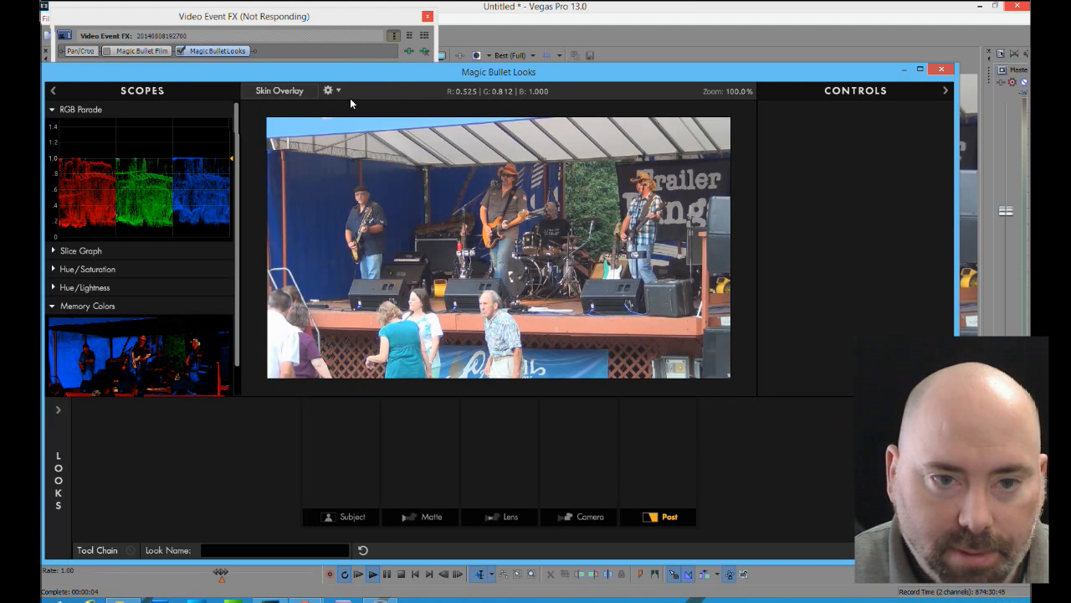
drag(359, 79, 480, 53)
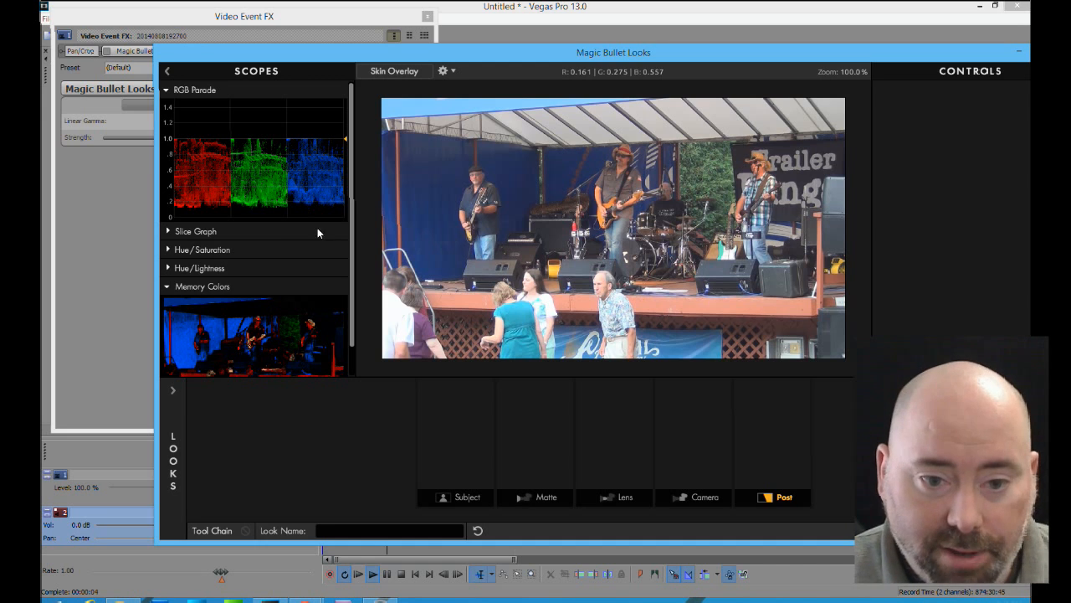
Examine the Slice Graph, Hue/Saturation and Hue/Lightness scopes, collapsing each one again
click(169, 231)
click(169, 232)
click(168, 250)
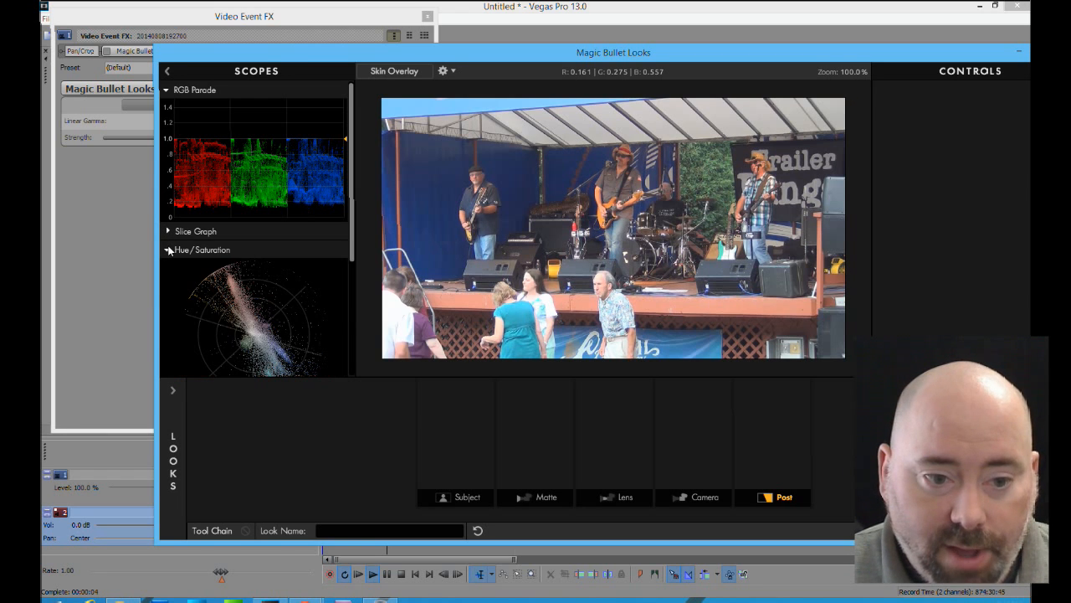
click(168, 250)
click(169, 268)
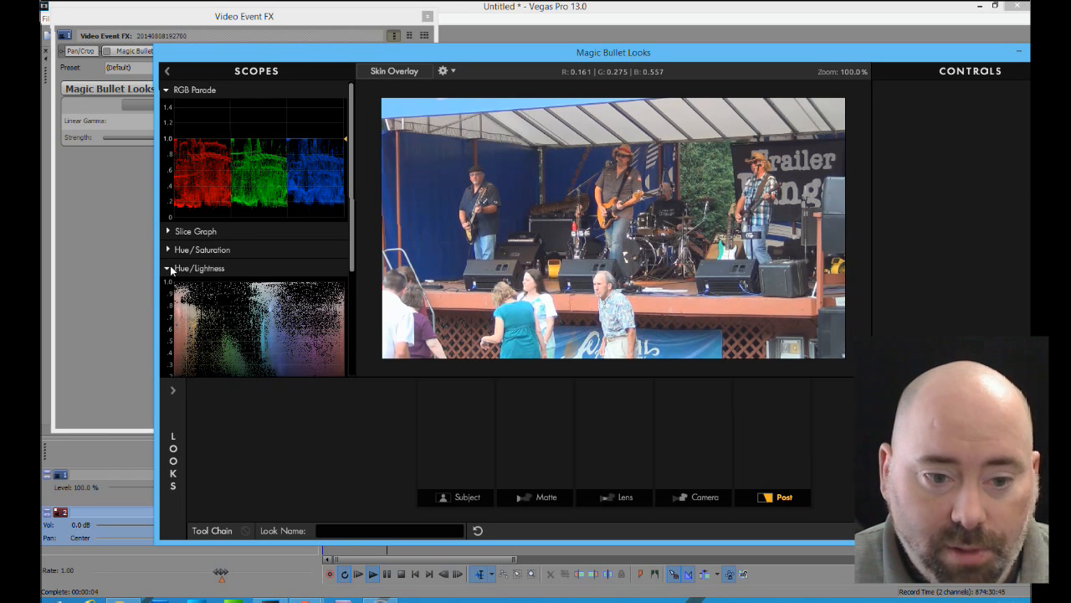
click(168, 268)
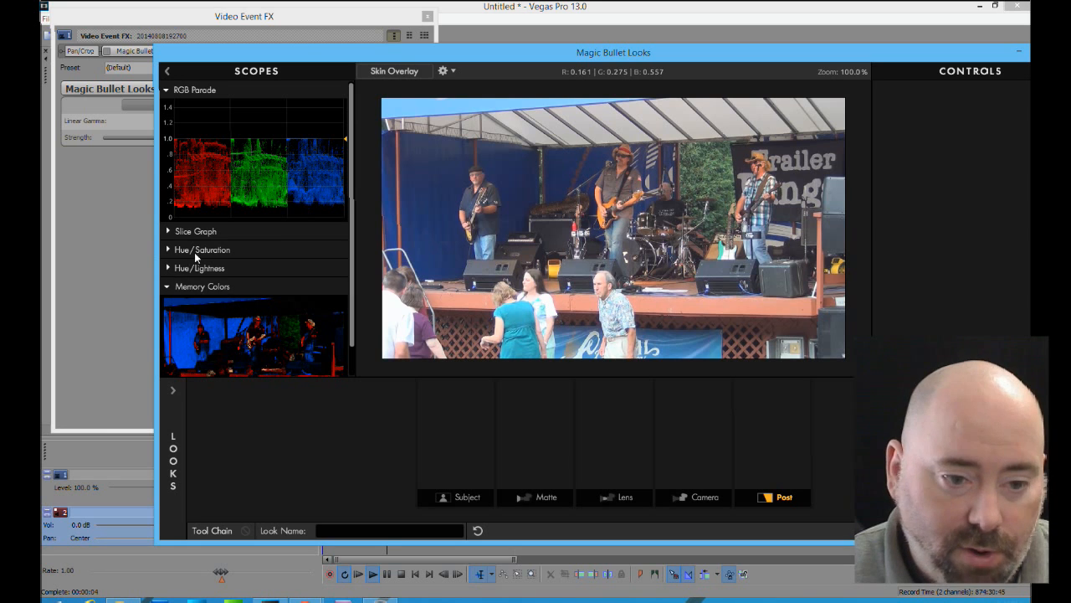
mouse_move(350, 234)
mouse_down()
mouse_move(351, 273)
mouse_move(353, 215)
mouse_up()
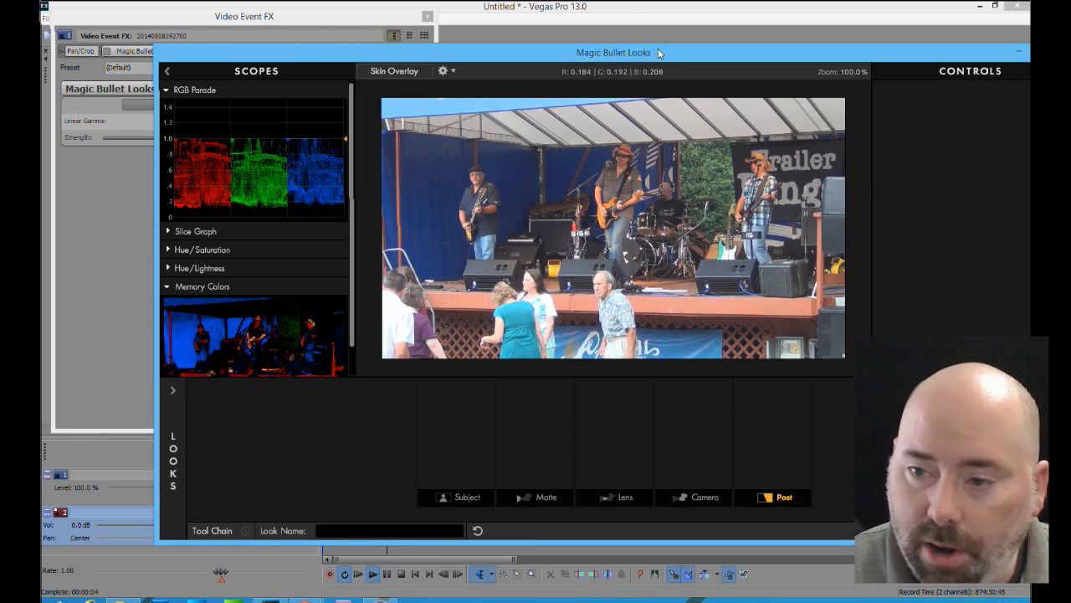
Reposition the editor window and add the Hue/Saturation tool to the Subject stage of the look
drag(663, 48, 574, 33)
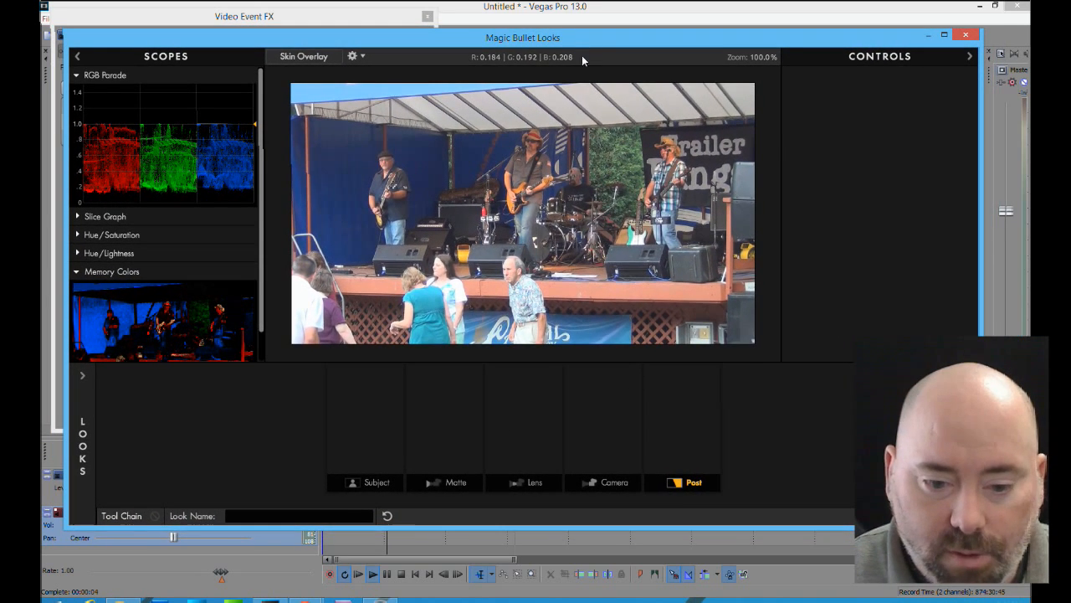
click(365, 484)
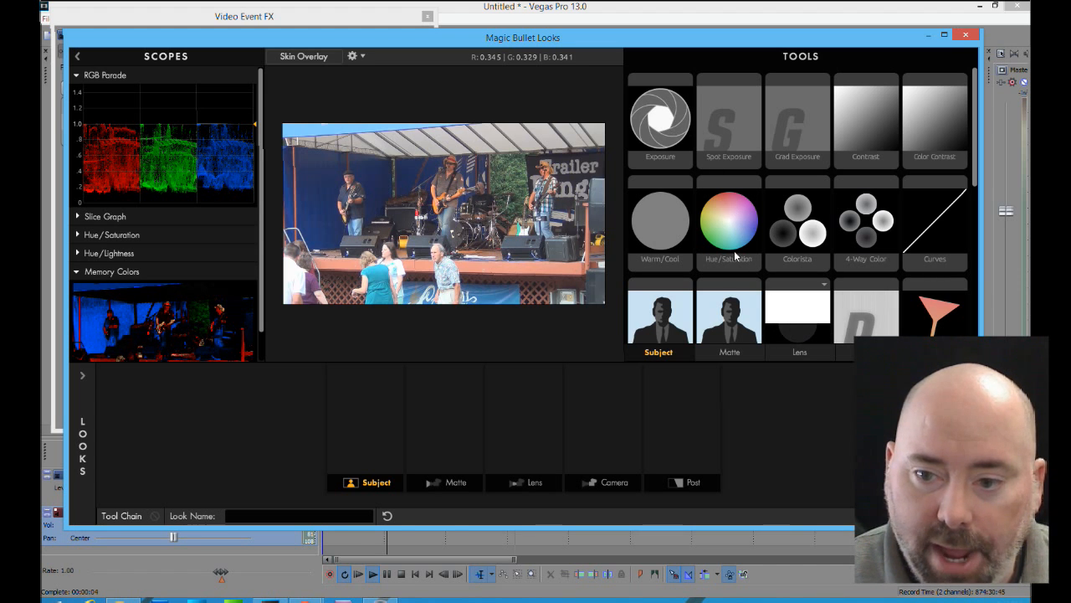
drag(736, 235, 384, 421)
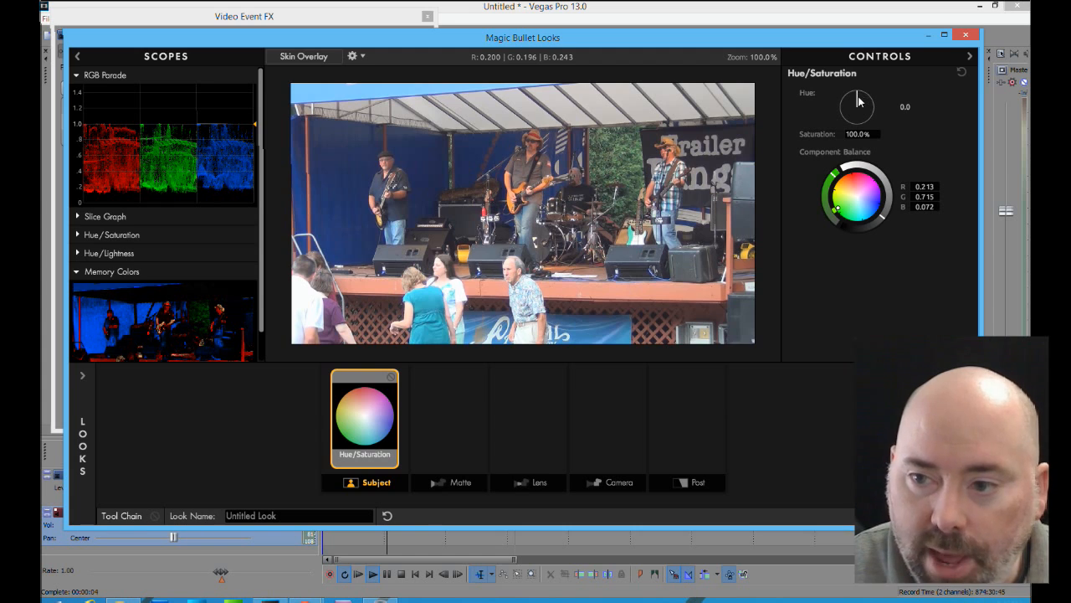
drag(860, 101, 856, 94)
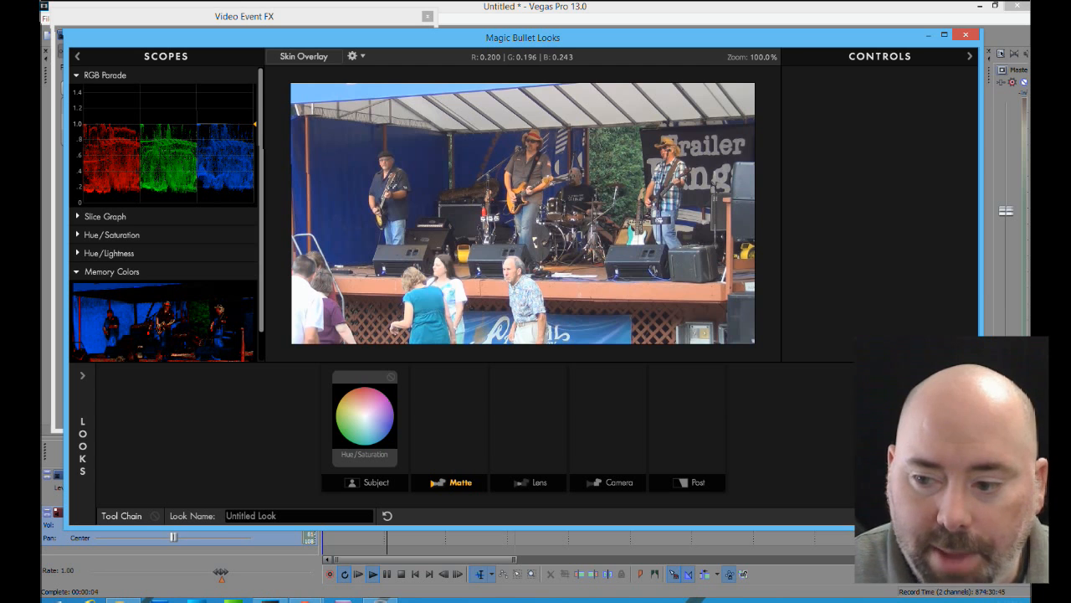
Add the Cool Streaks star filter to the Matte stage and toggle it off and on to compare the image
click(965, 446)
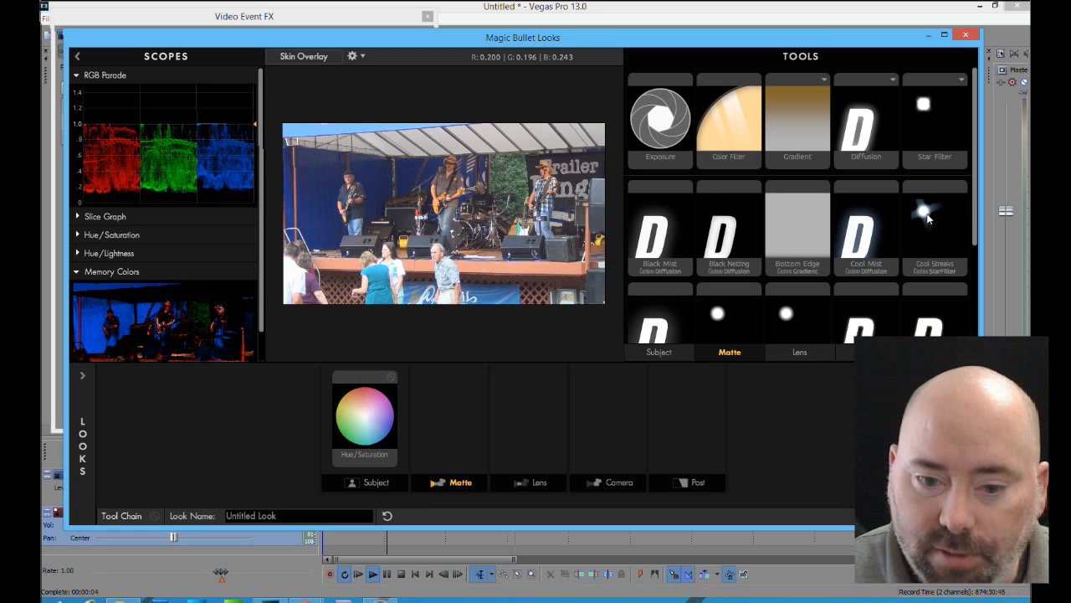
drag(927, 219, 442, 433)
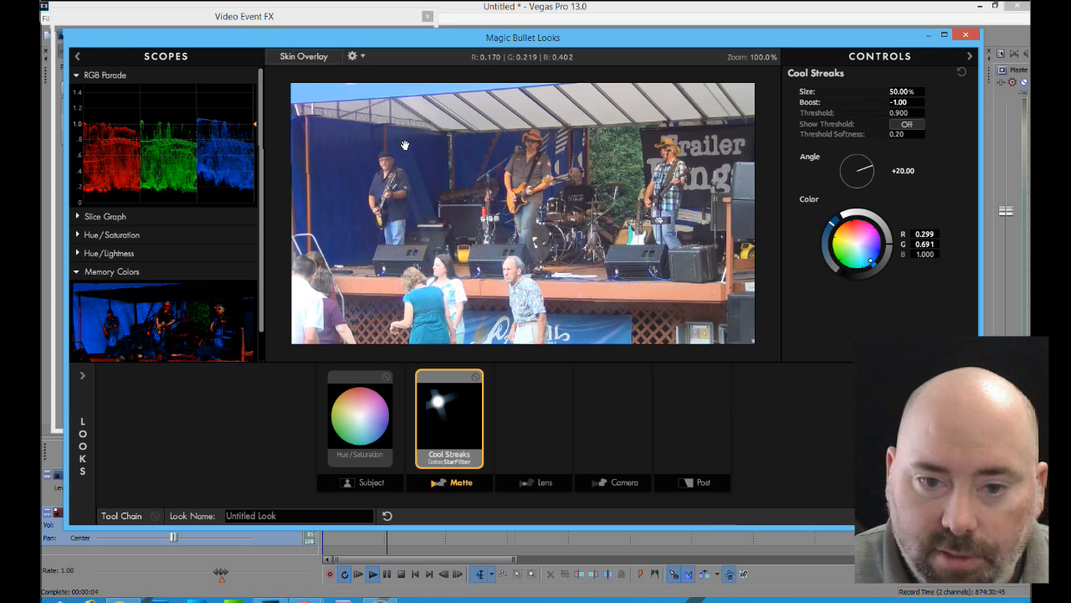
click(475, 378)
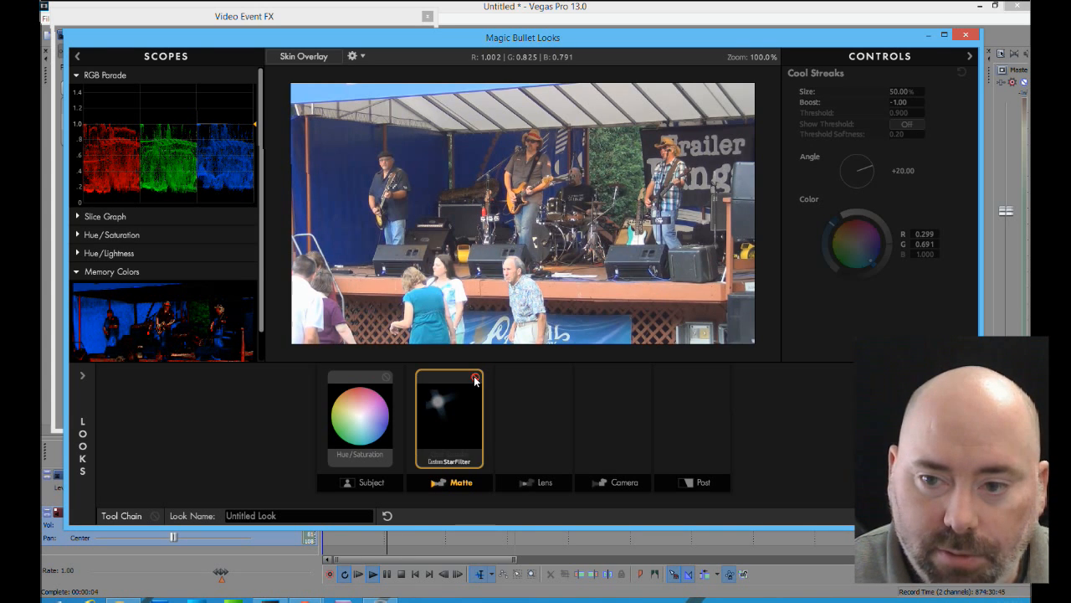
click(475, 378)
click(475, 379)
click(475, 378)
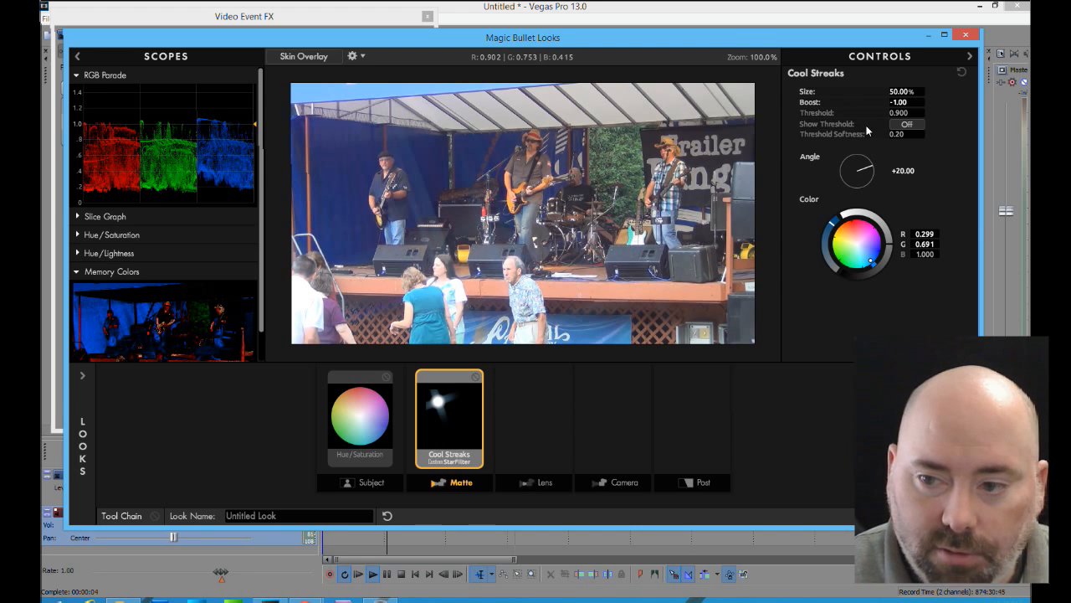
Set the star filter's angle to about 61, size to about 32.5%, boost to about -2.4 and color to a light red (R 1.000, G 0.705, B 0.748)
mouse_move(871, 171)
mouse_down()
mouse_move(868, 158)
mouse_move(873, 170)
mouse_up()
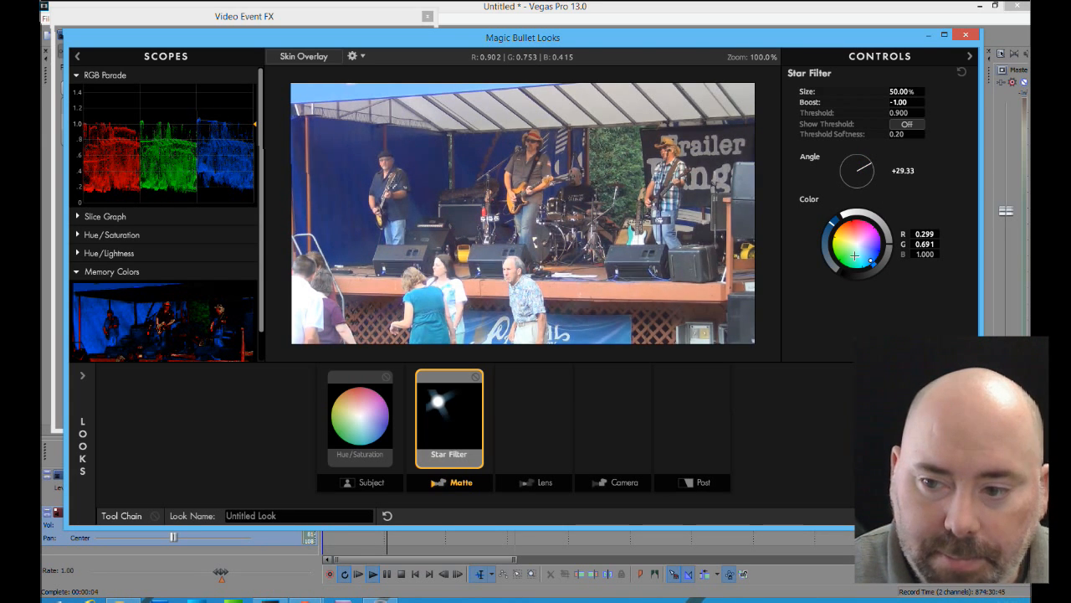
drag(870, 261, 855, 228)
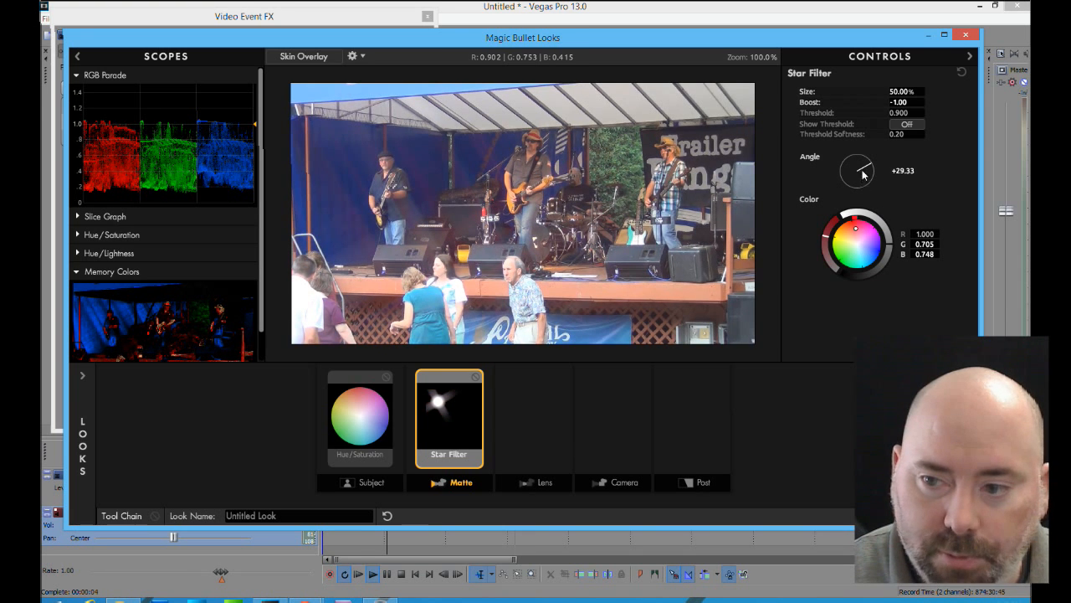
drag(864, 174, 860, 166)
drag(914, 91, 889, 103)
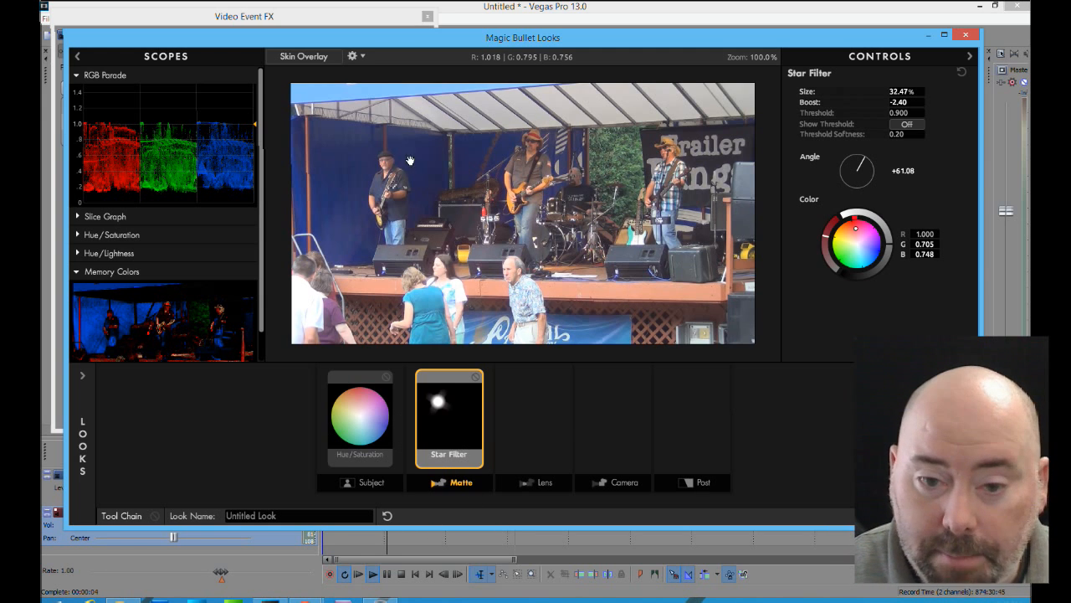
Add the Cool Haze tool to the Lens stage of the look and toggle it off and on to compare the image
click(561, 476)
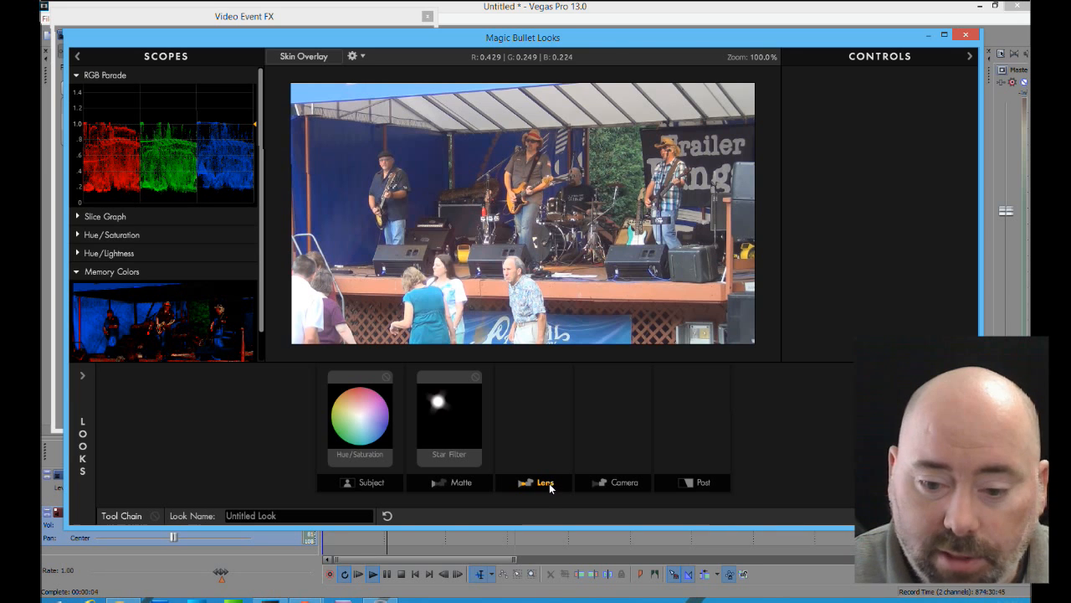
click(964, 439)
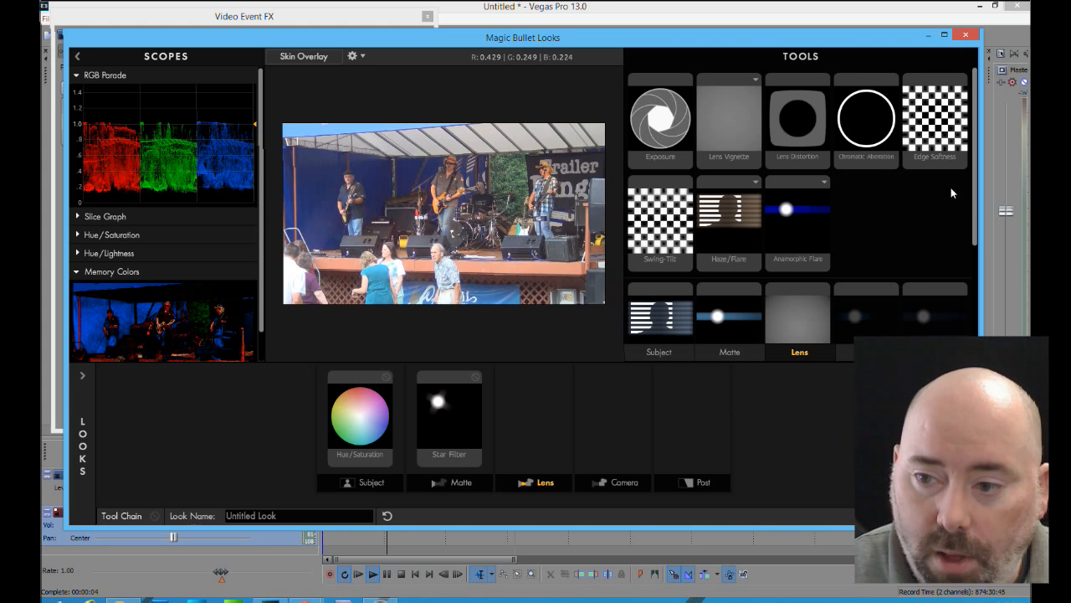
drag(976, 194, 971, 292)
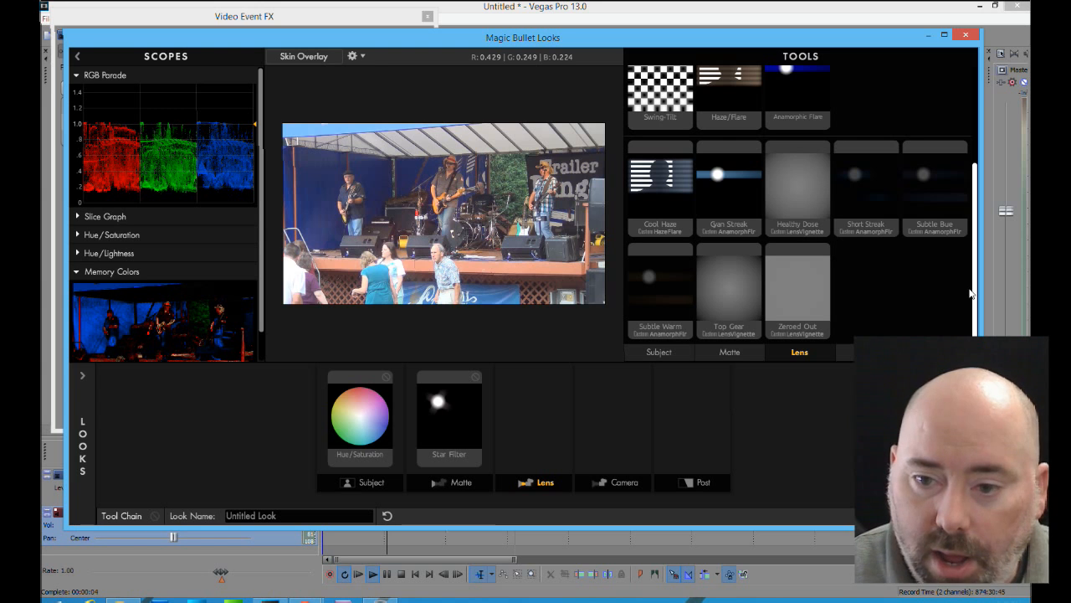
drag(656, 194, 526, 456)
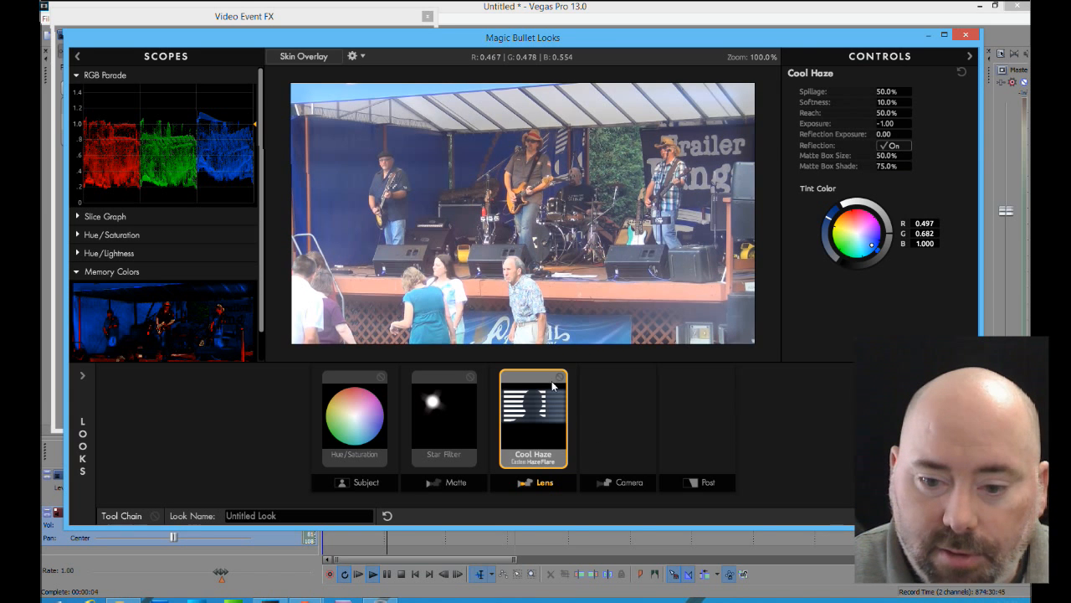
click(559, 377)
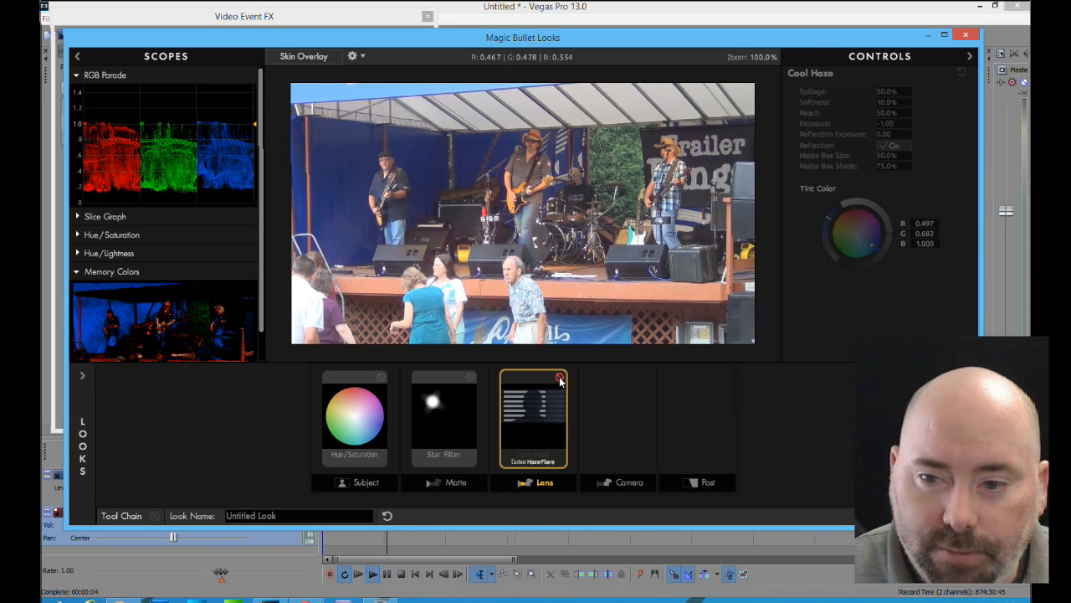
click(559, 378)
click(559, 377)
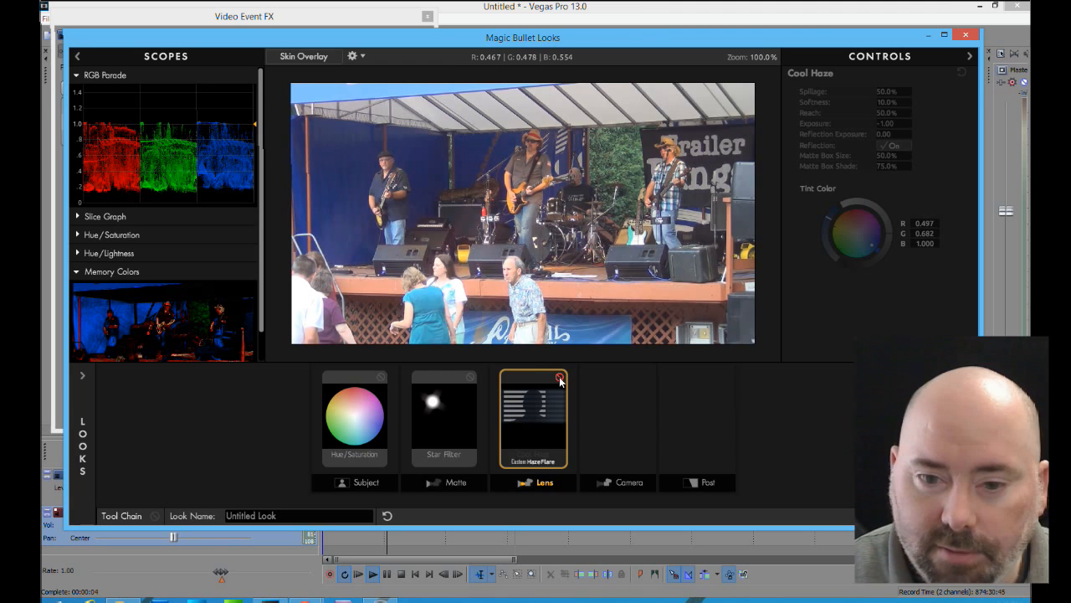
click(559, 378)
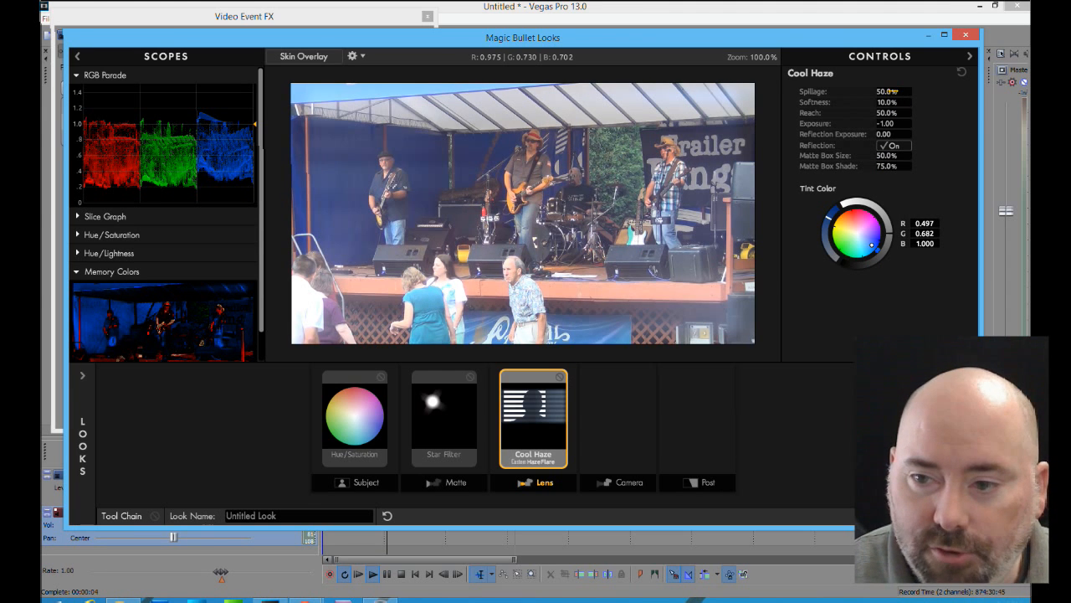
Set the haze's spillage to 46.8%, softness to 33.7% and exposure to -10.00, then toggle the tool off and on to compare
drag(894, 91, 892, 134)
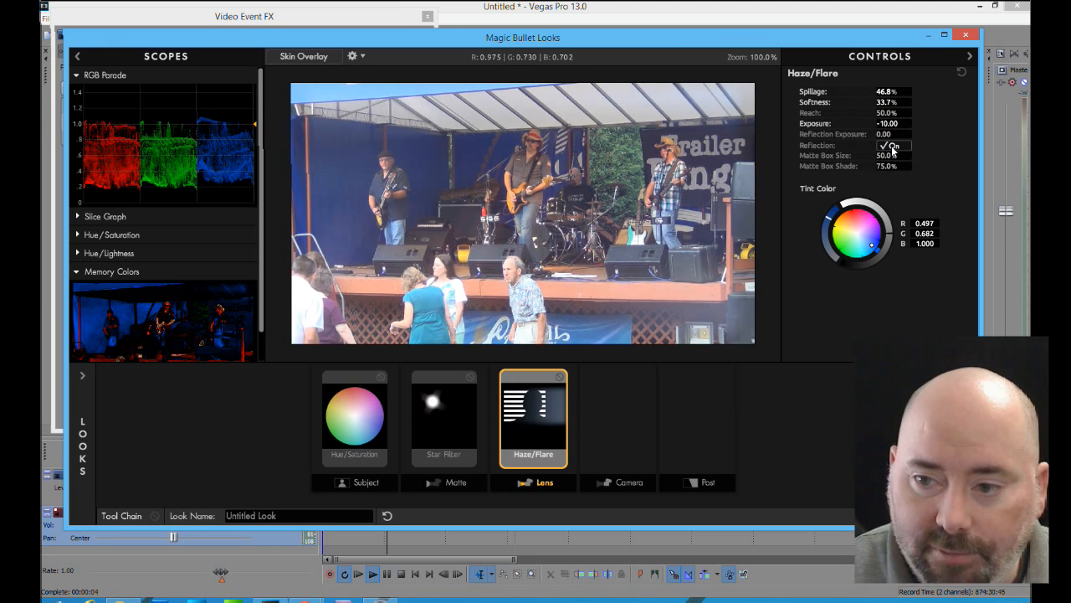
click(894, 147)
click(894, 147)
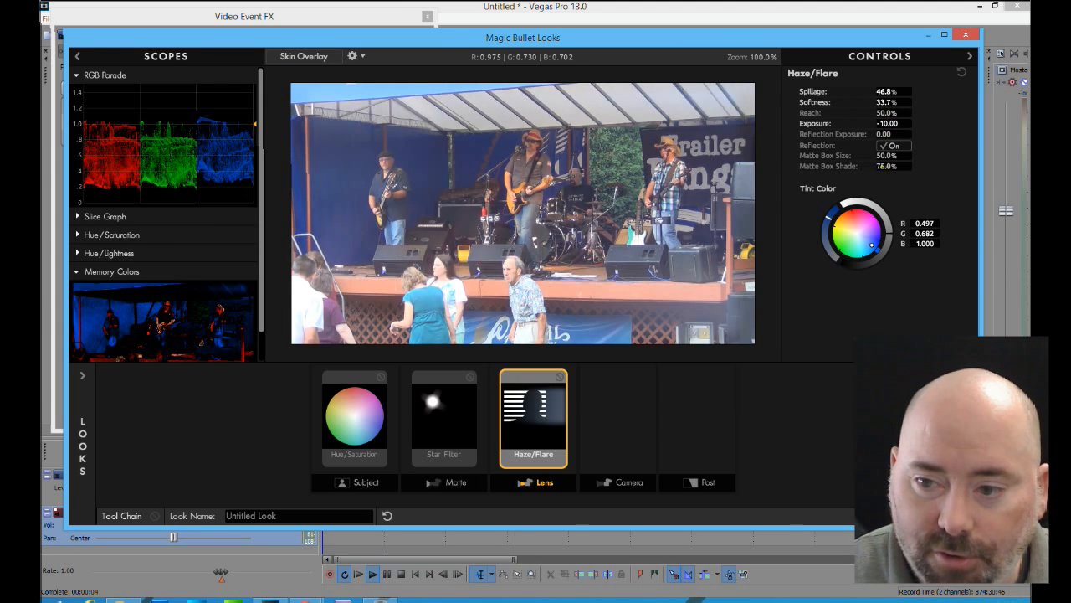
click(560, 378)
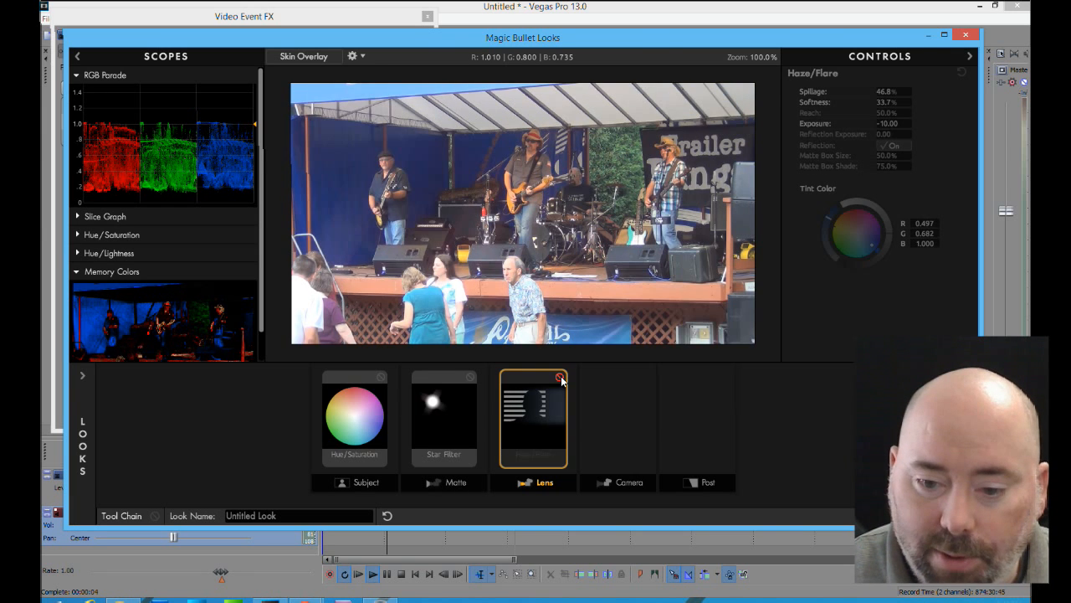
click(560, 379)
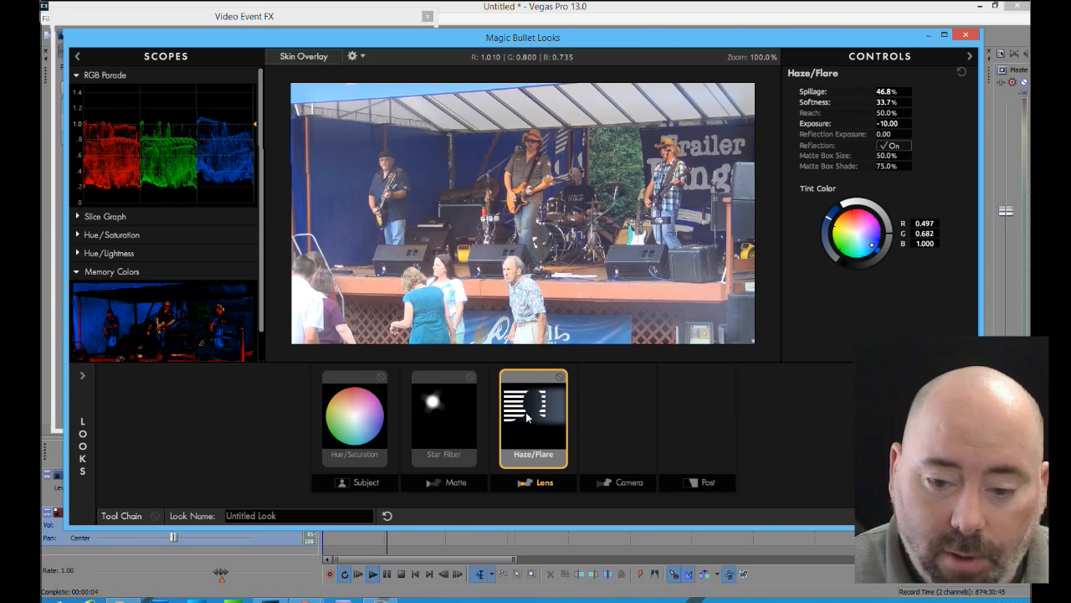
Delete the modified haze tool from the Lens stage and add a fresh Cool Haze in its place
key(Delete)
drag(912, 418, 855, 421)
drag(526, 406, 829, 289)
mouse_move(965, 435)
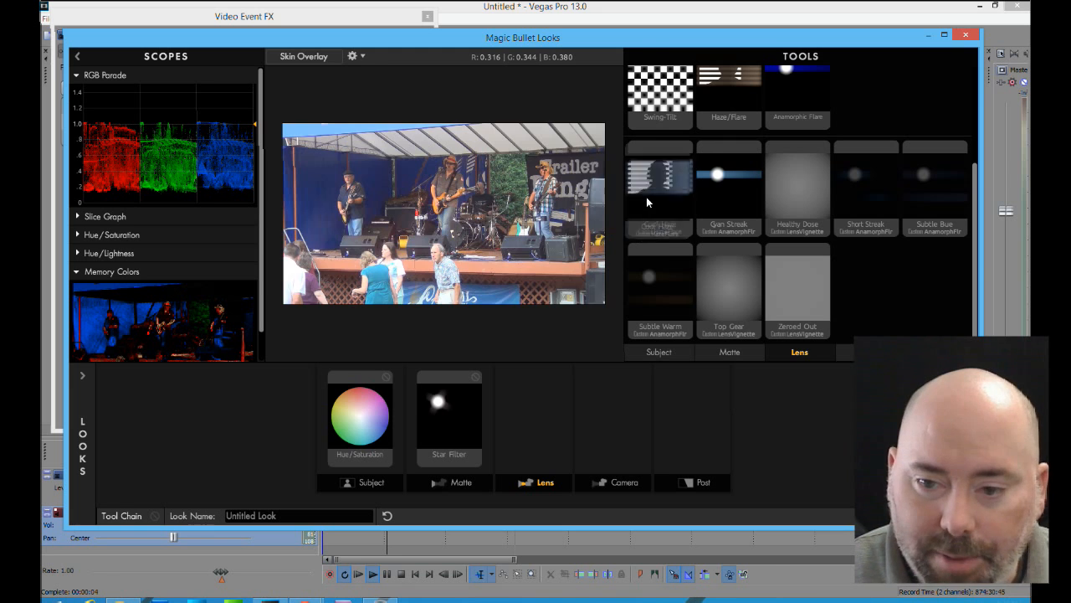
drag(645, 201, 533, 413)
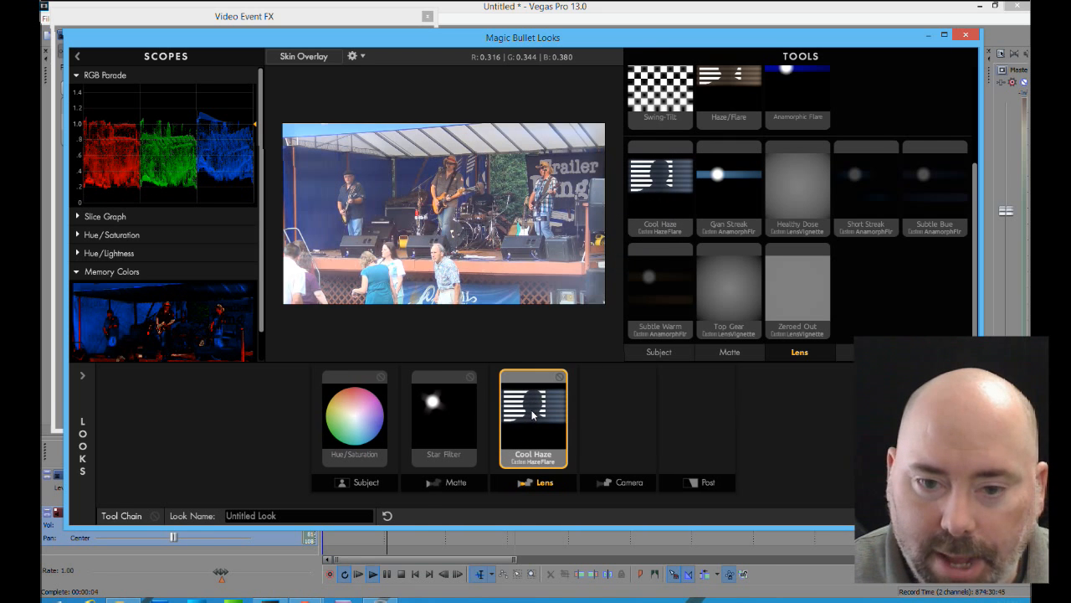
Add the Film Print tool to the Post stage of the look and show its controls
click(619, 484)
click(686, 486)
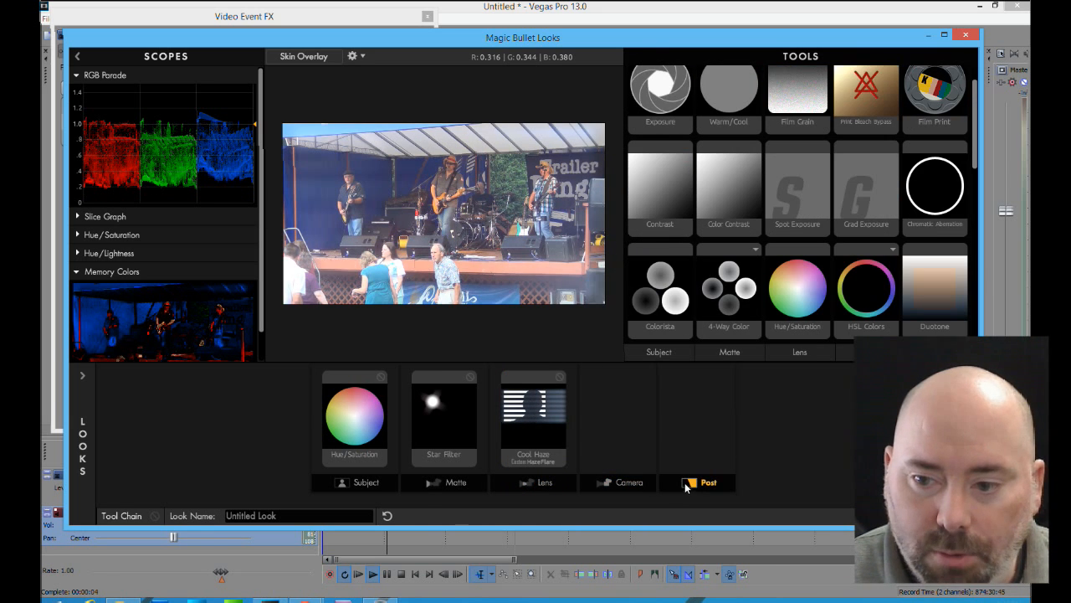
drag(943, 93, 703, 435)
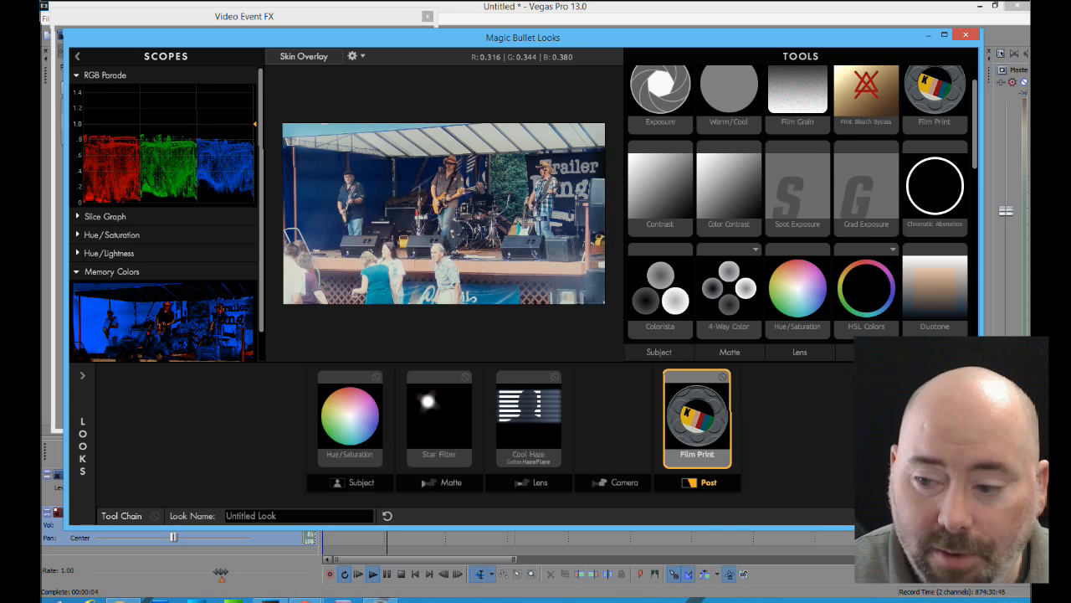
click(965, 376)
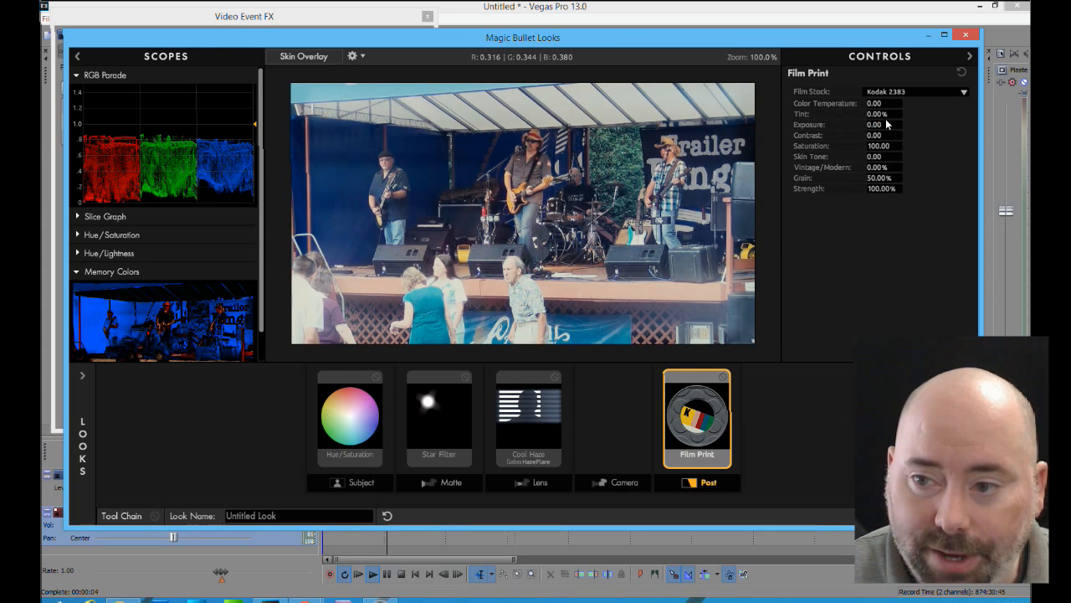
Set Film Print's color temperature to +4.10, contrast -3.80, saturation 95.80, skin tone +2.40 and vintage/modern +10.30%, and apply the look to the clip
drag(883, 102, 916, 103)
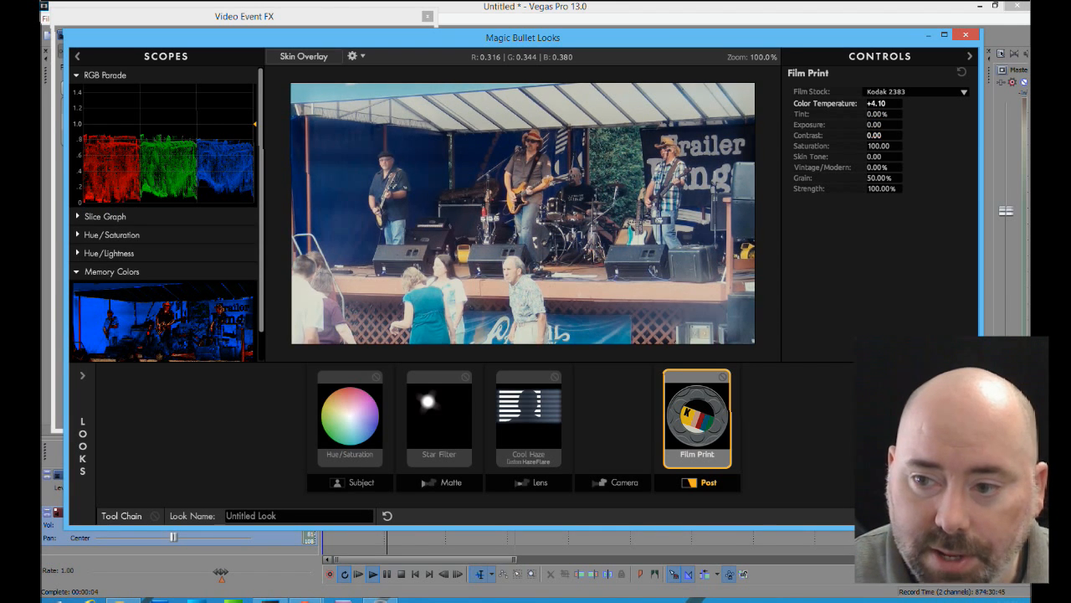
drag(875, 136, 877, 168)
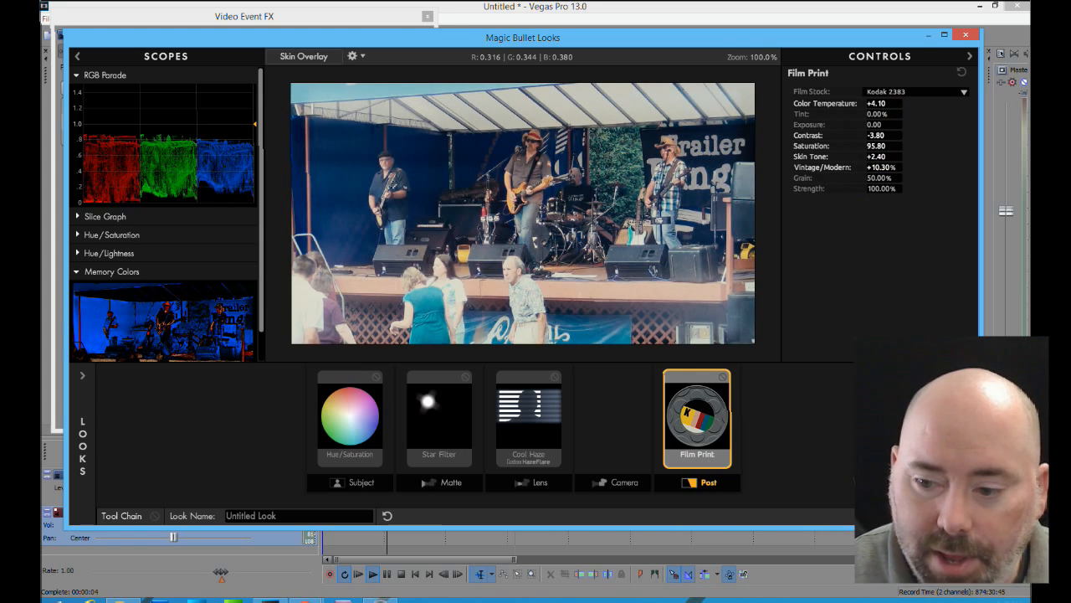
click(952, 515)
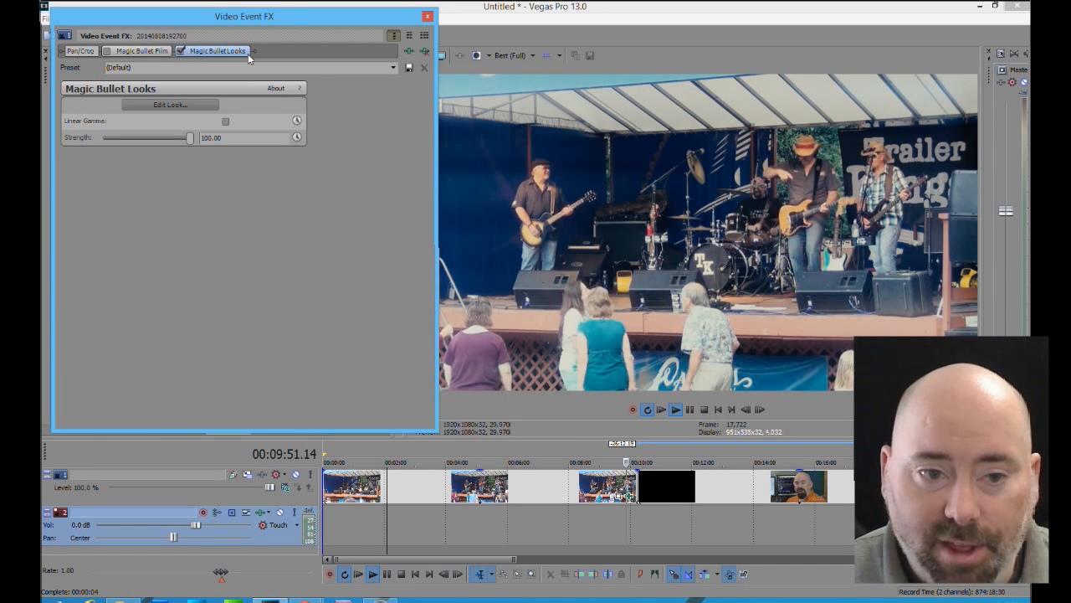
Compare the playing concert clip with and without Magic Bullet Looks by disabling and re-enabling the effect twice
click(181, 51)
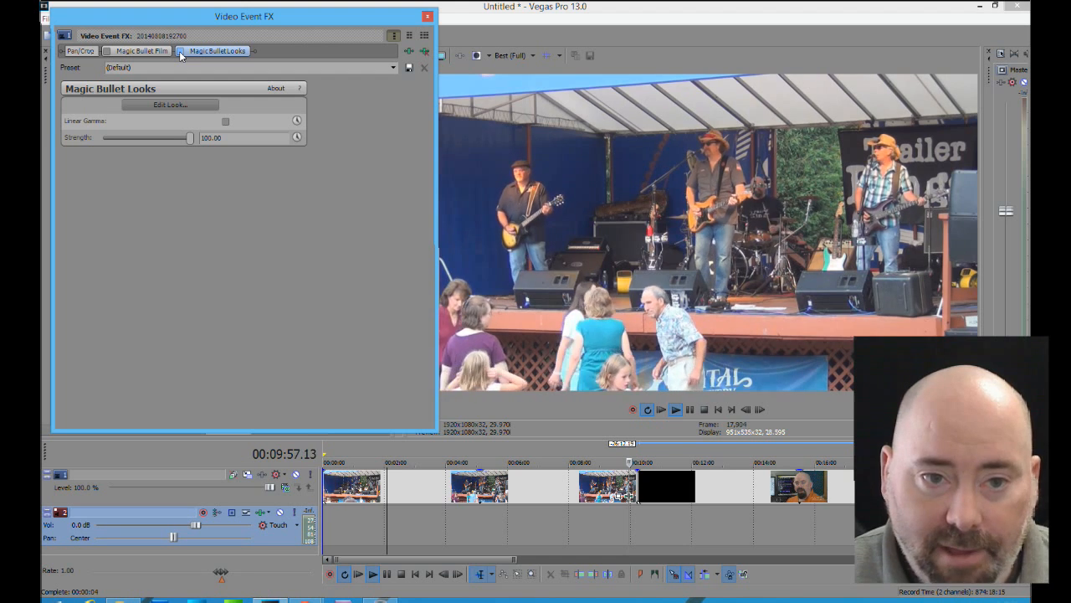
click(181, 51)
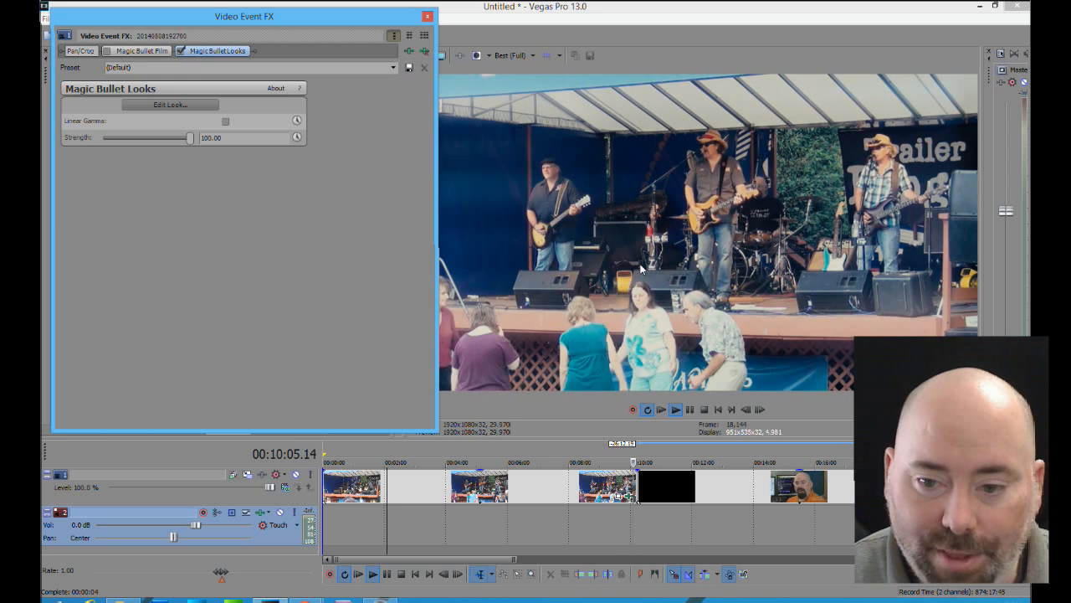
click(181, 51)
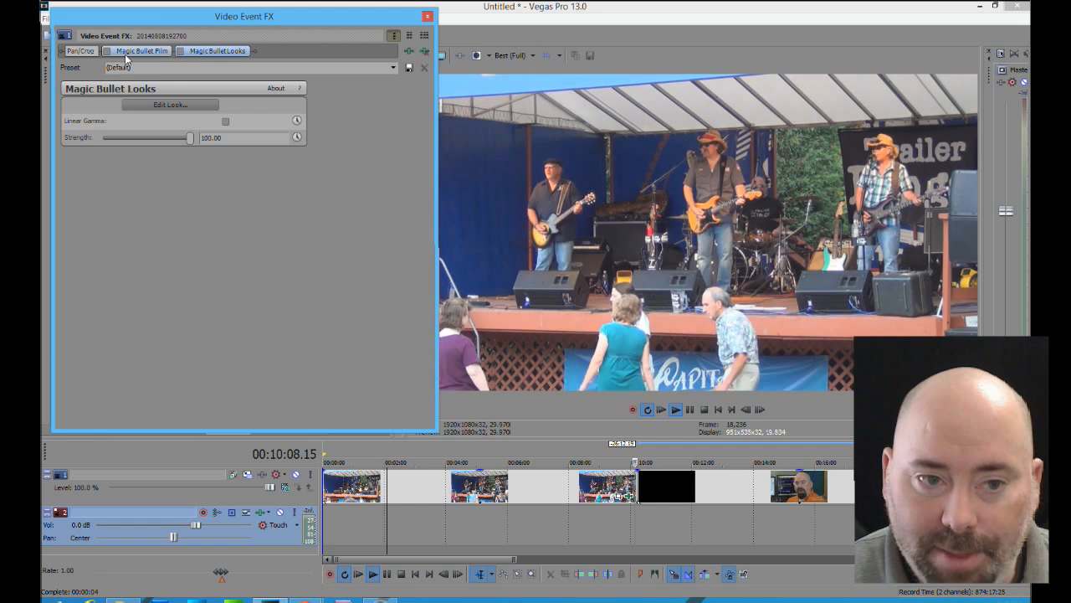
click(181, 52)
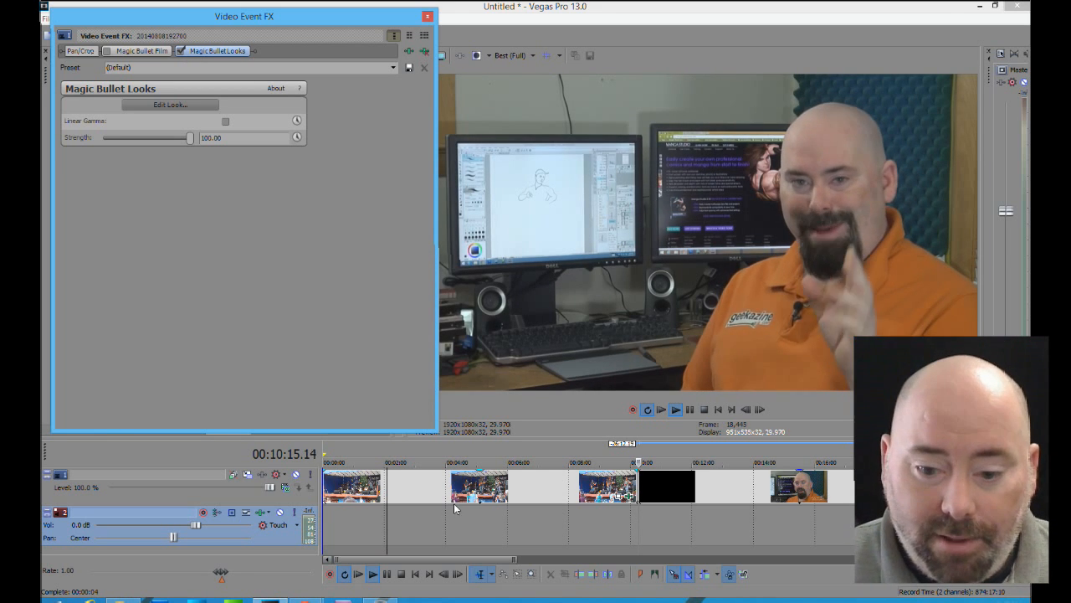
Play an earlier part of the concert clip, compare Magic Bullet Film with Magic Bullet Looks, and leave both effects disabled
click(376, 548)
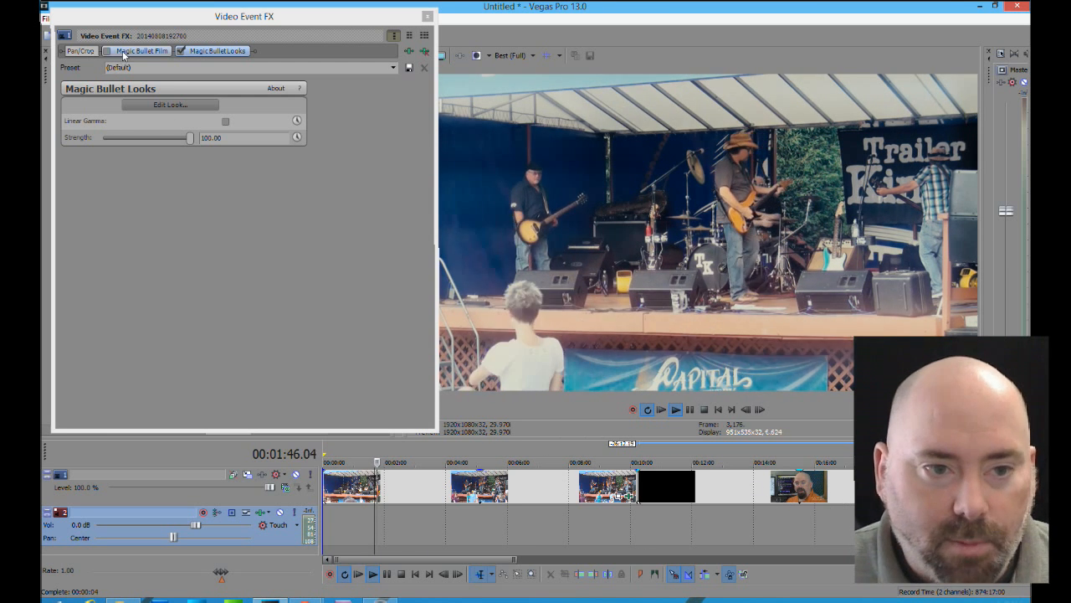
click(182, 52)
click(110, 52)
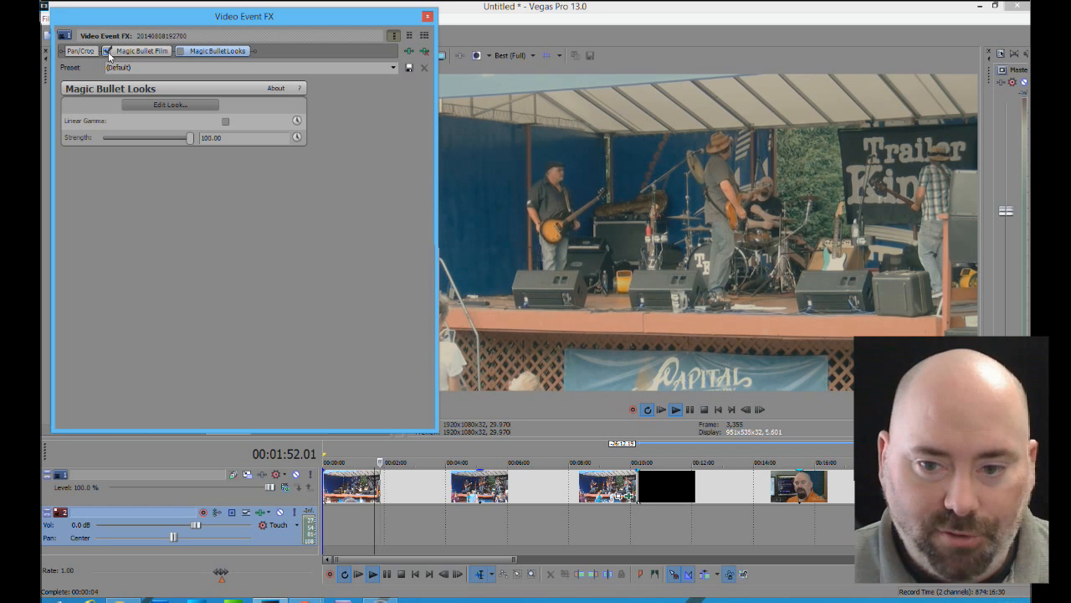
click(108, 52)
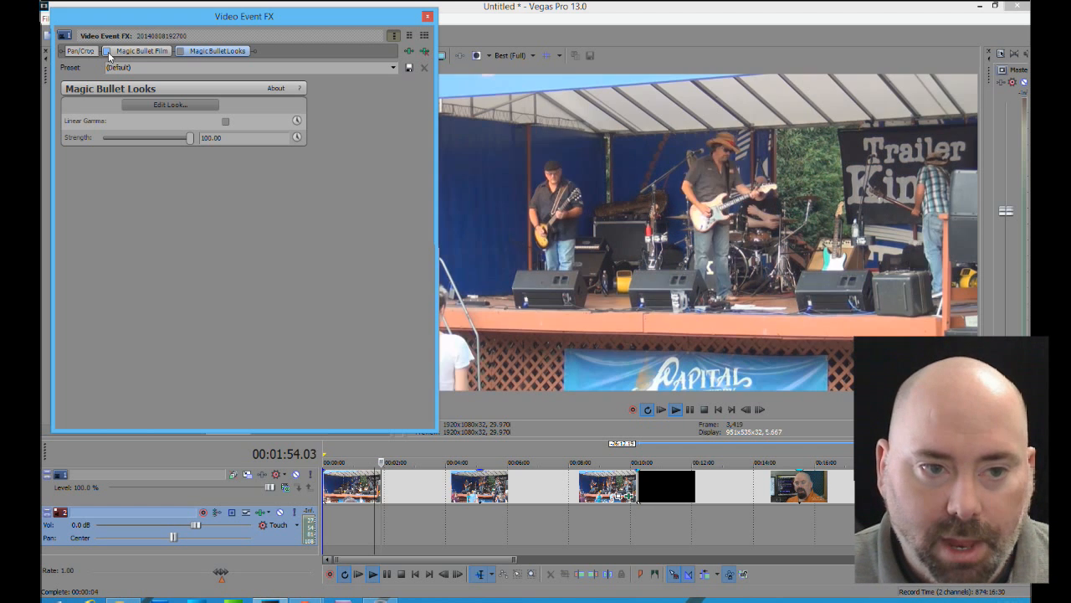
click(181, 52)
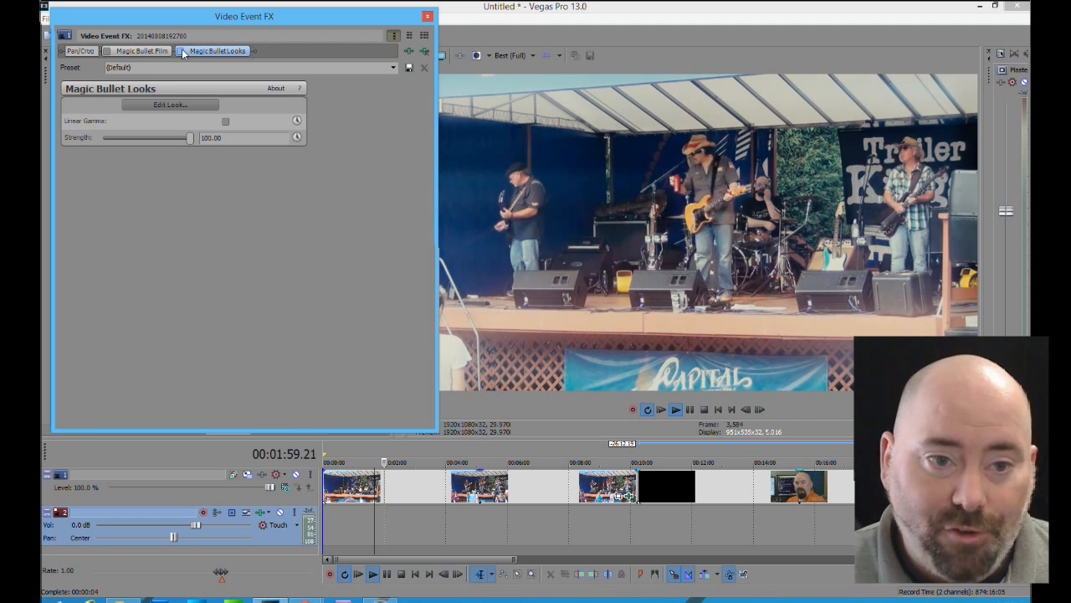
click(182, 52)
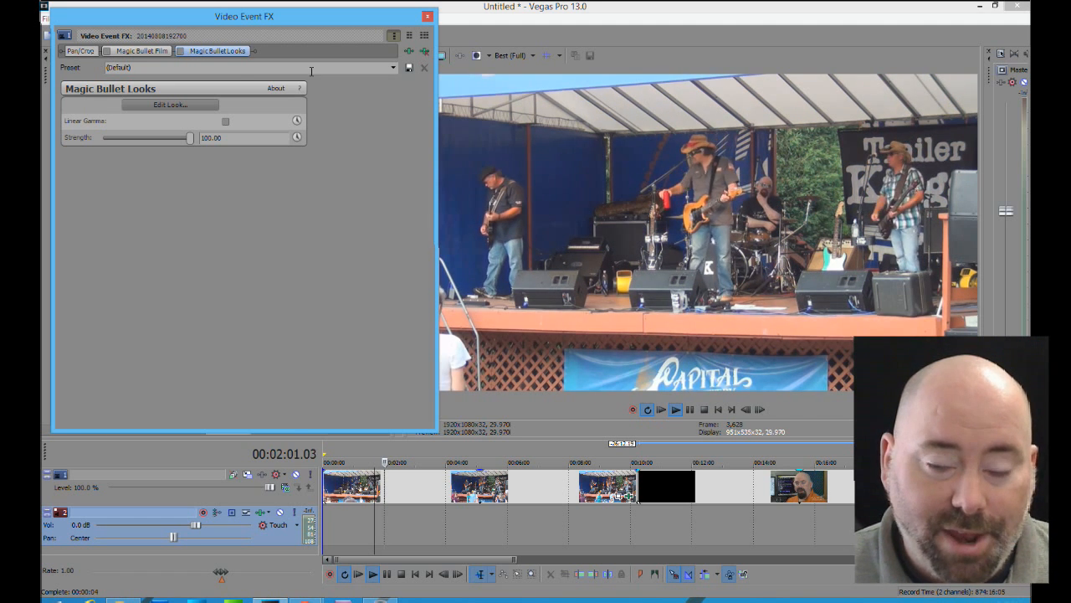
Close the clip's effects window and split the concert clip just before the 4:00 mark
click(428, 18)
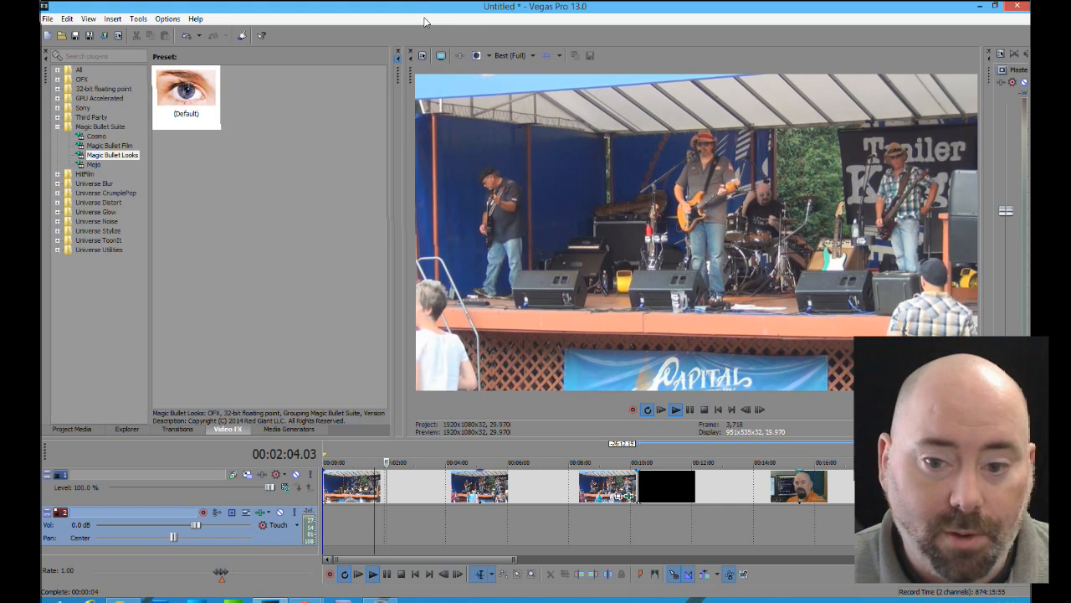
click(444, 494)
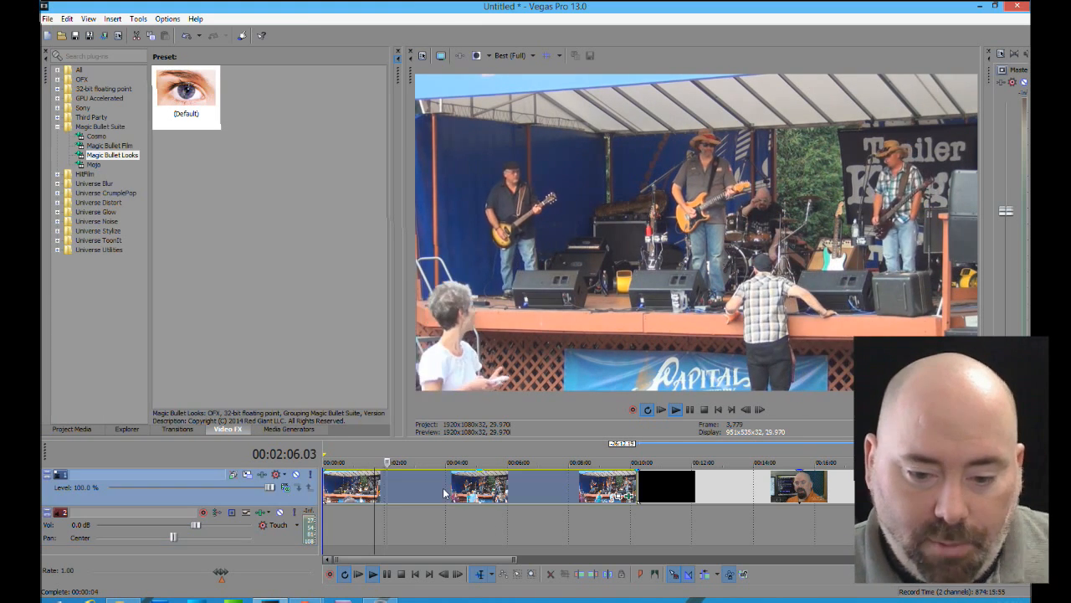
key(s)
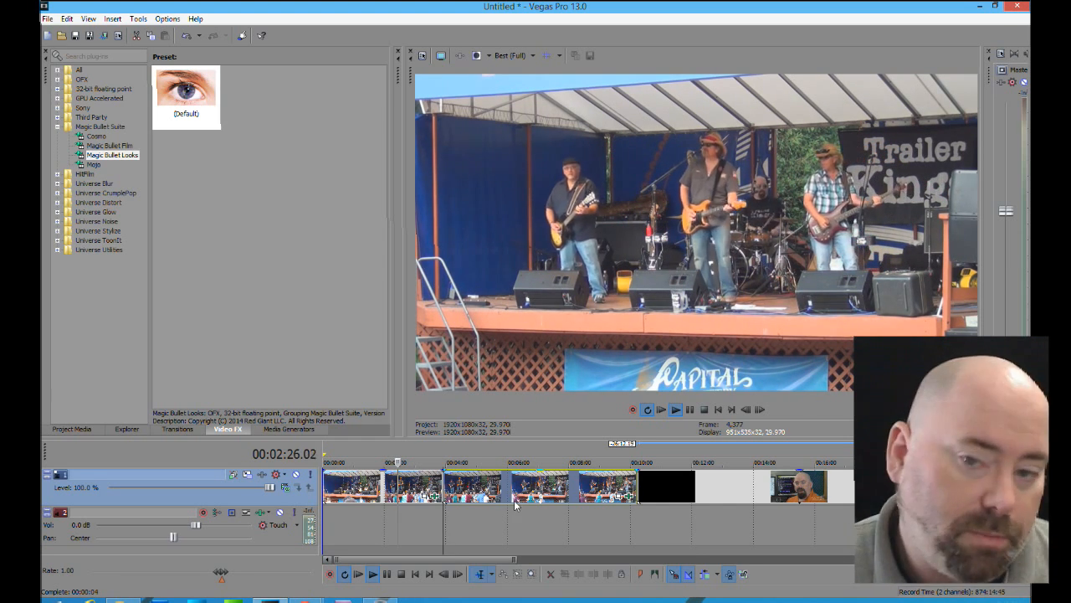
Apply the default Magic Bullet Looks preset to the wacom-intuos-manga-studio clip and stop playback with the cursor at about 11:27 within it
click(676, 551)
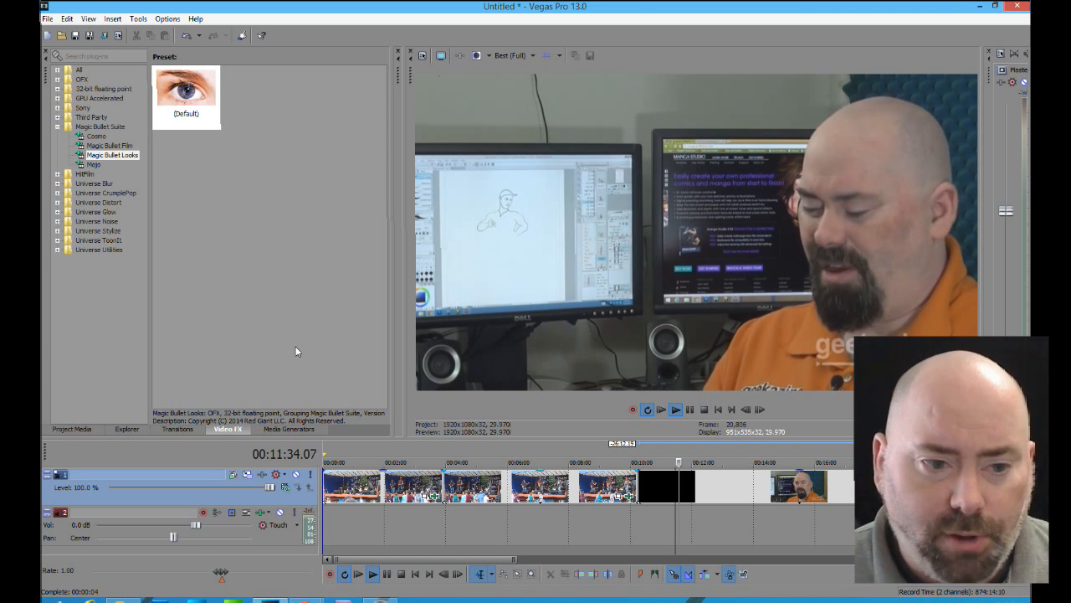
click(111, 156)
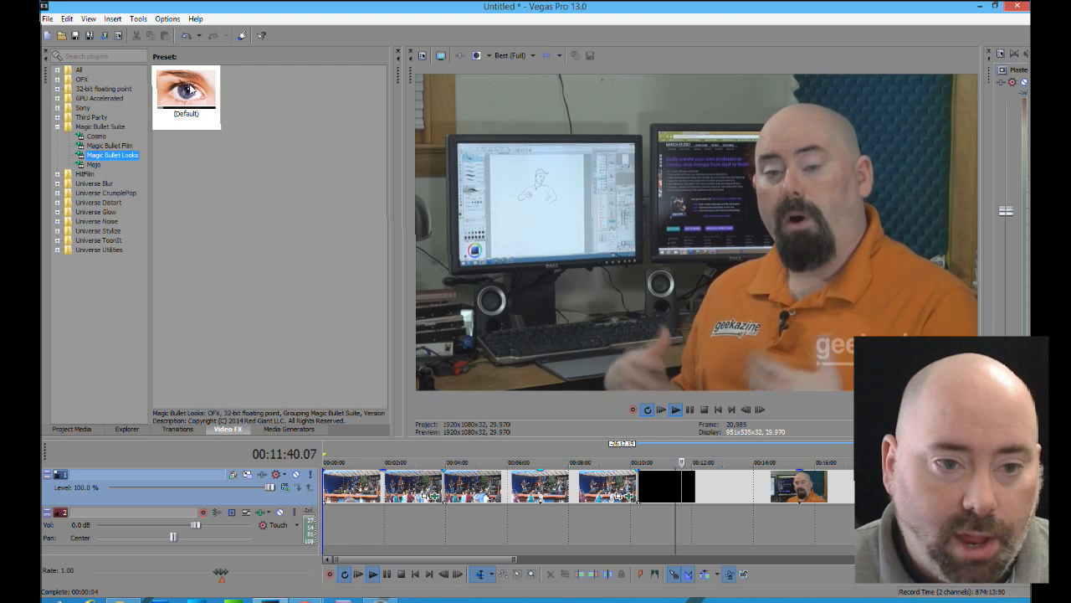
drag(190, 89, 735, 484)
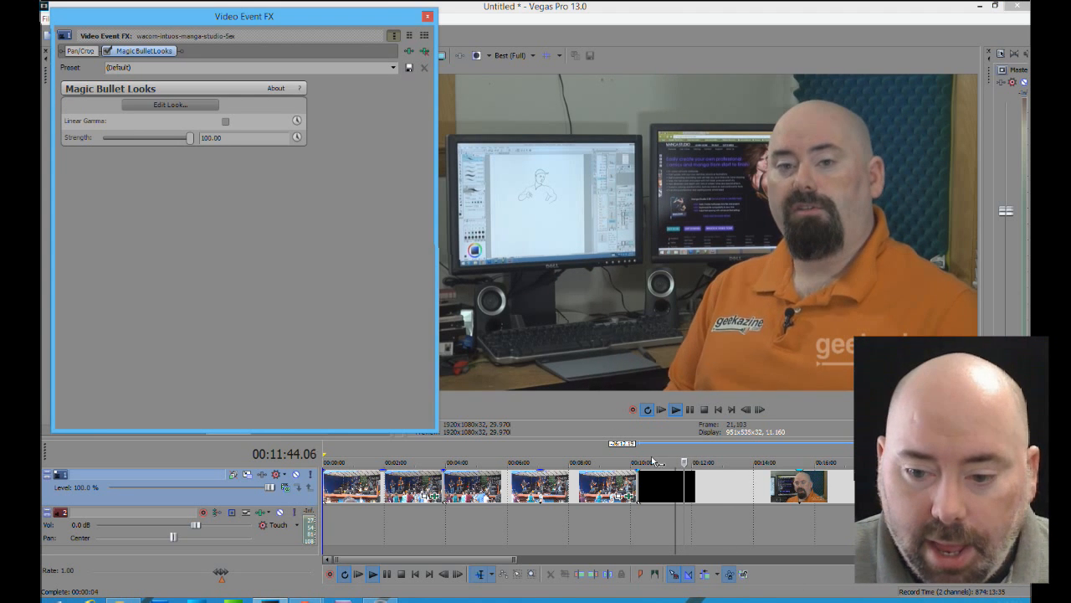
key(space)
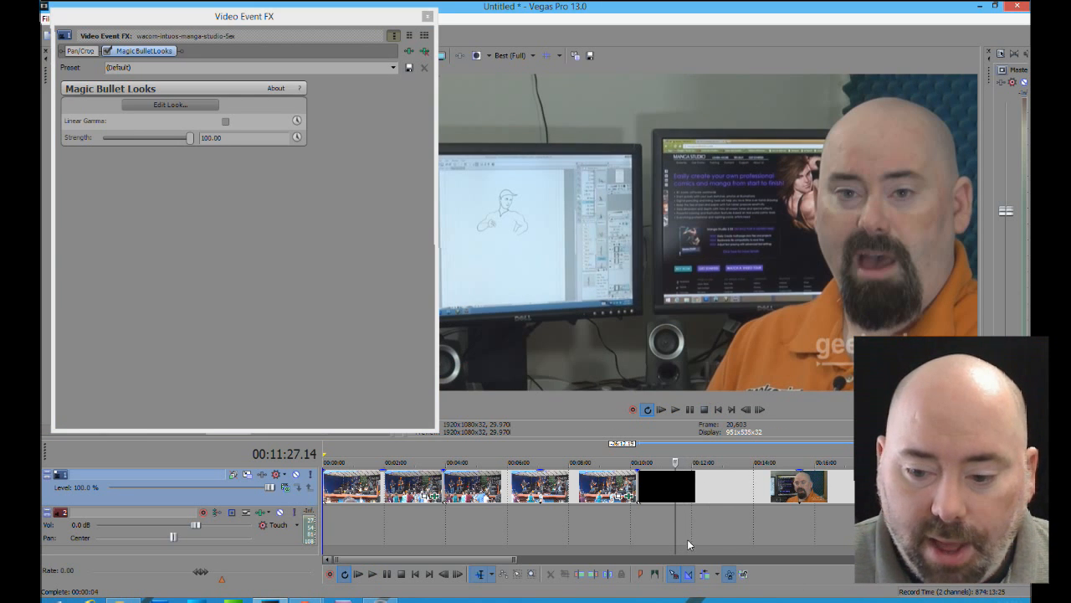
Place the cursor at about 11:51 in the talking-head clip and open its look editor with the looks browser expanded
click(689, 553)
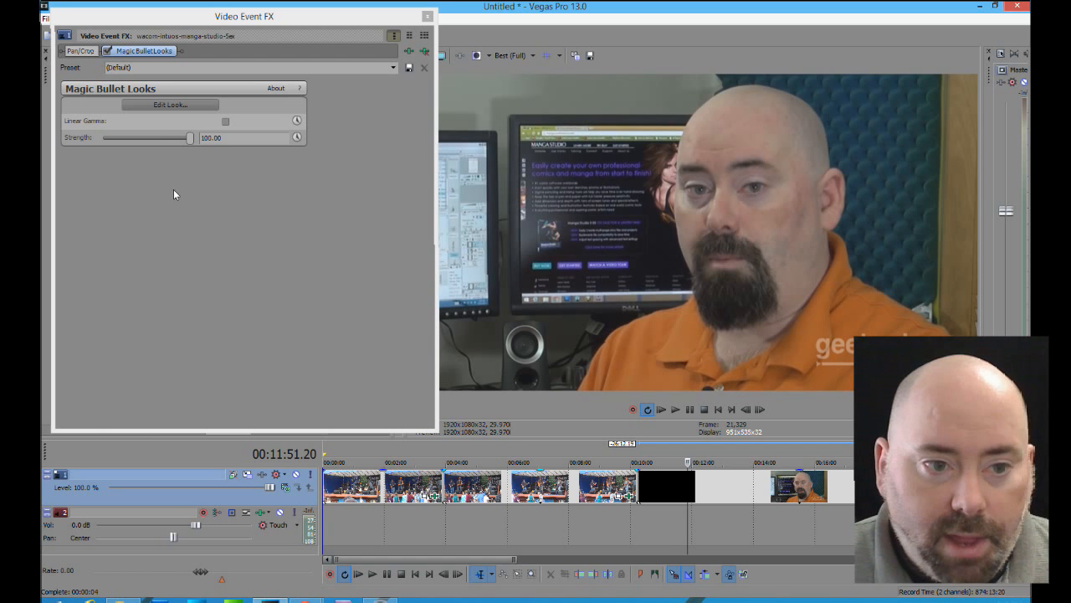
click(195, 104)
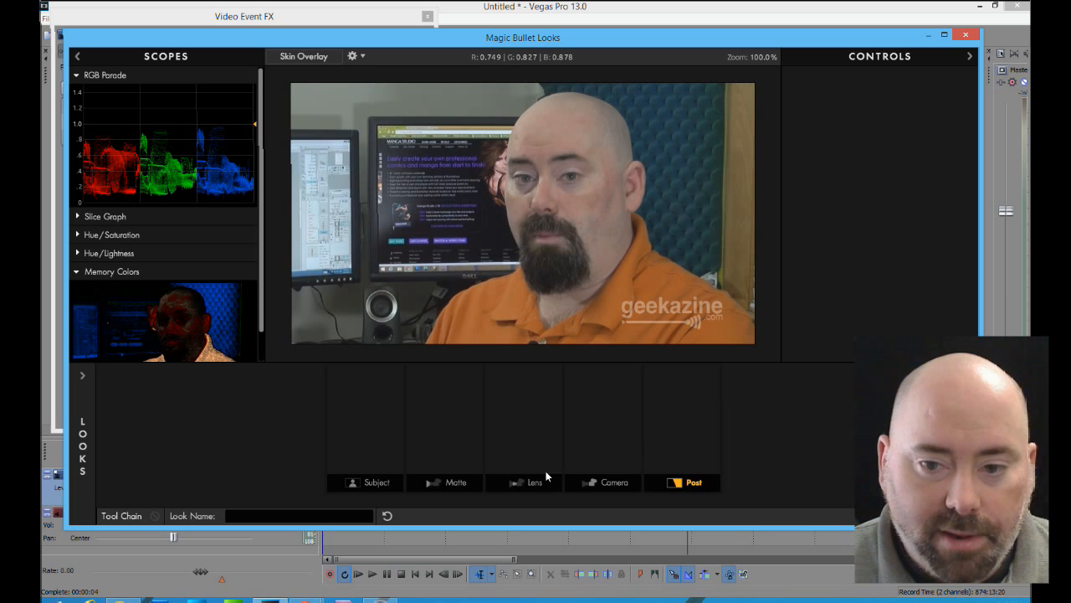
click(82, 420)
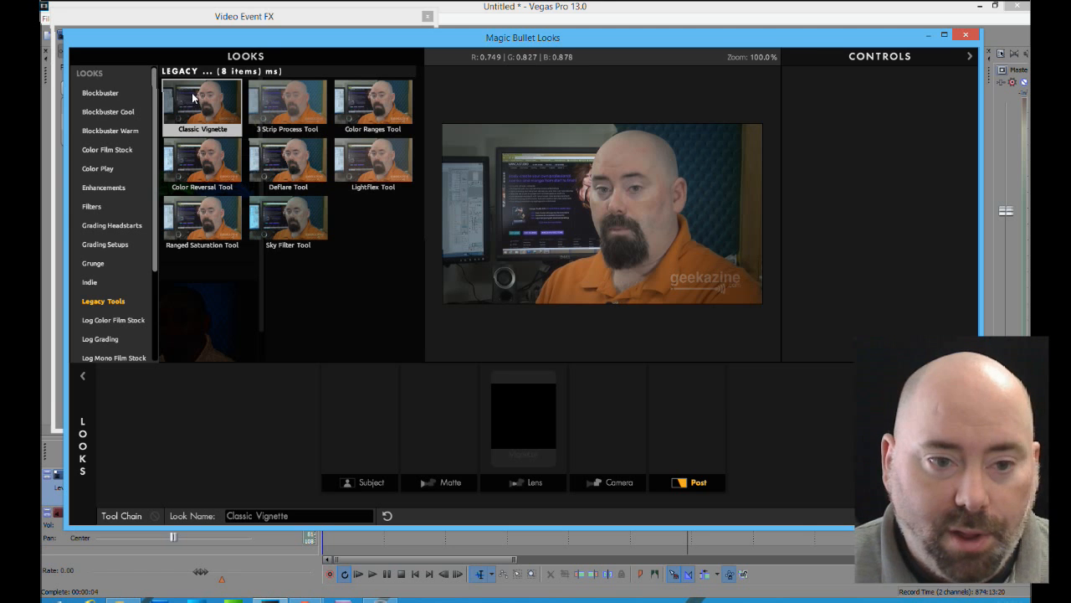
Apply the Classic Epic look from the Blockbuster category and look through the remaining look categories
click(104, 94)
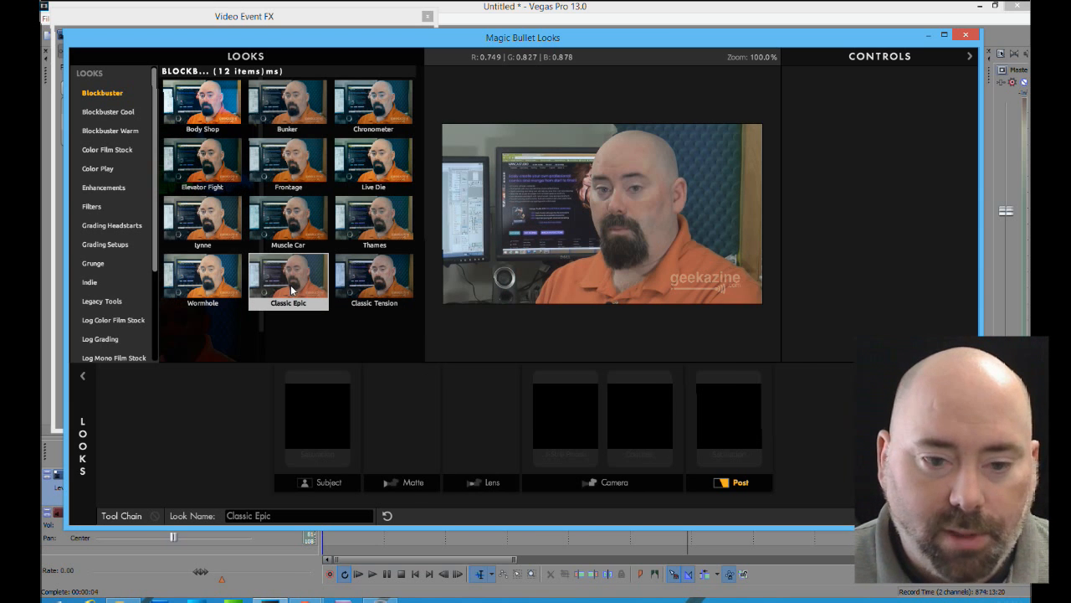
click(291, 289)
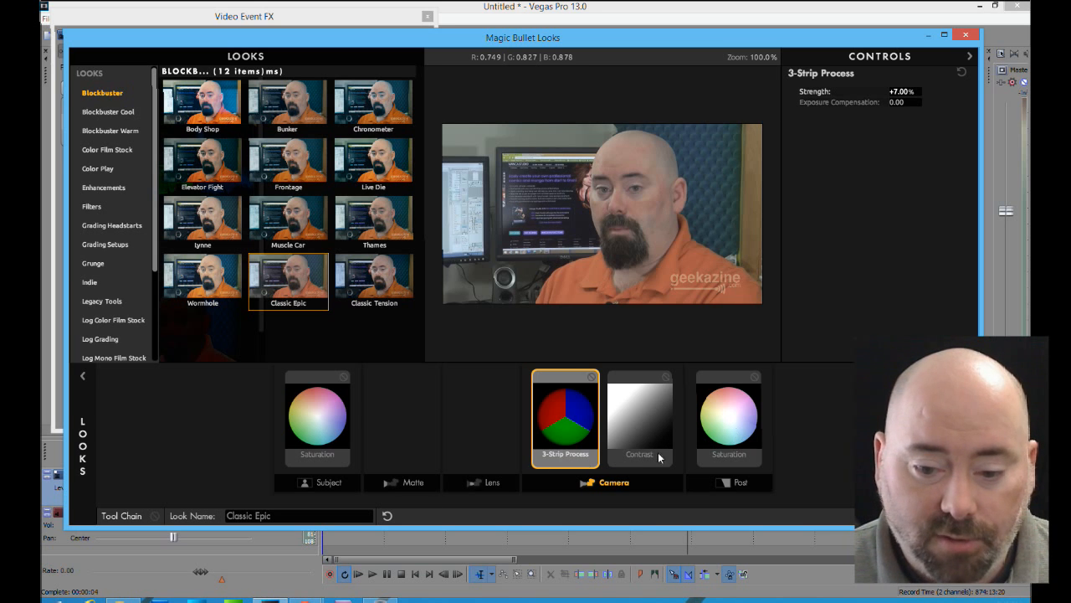
drag(154, 254, 141, 360)
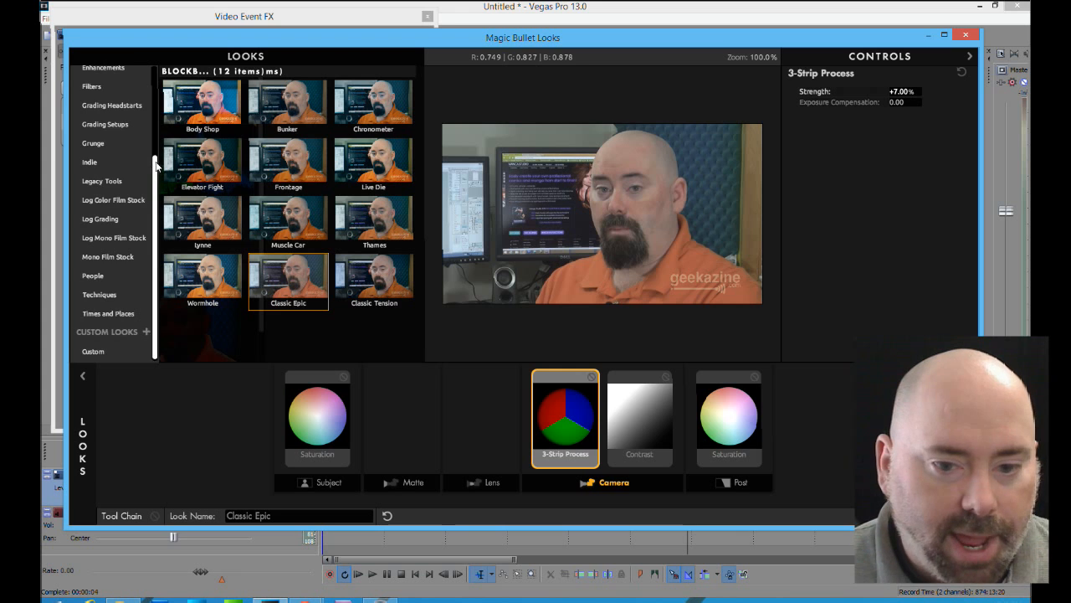
drag(155, 164, 154, 74)
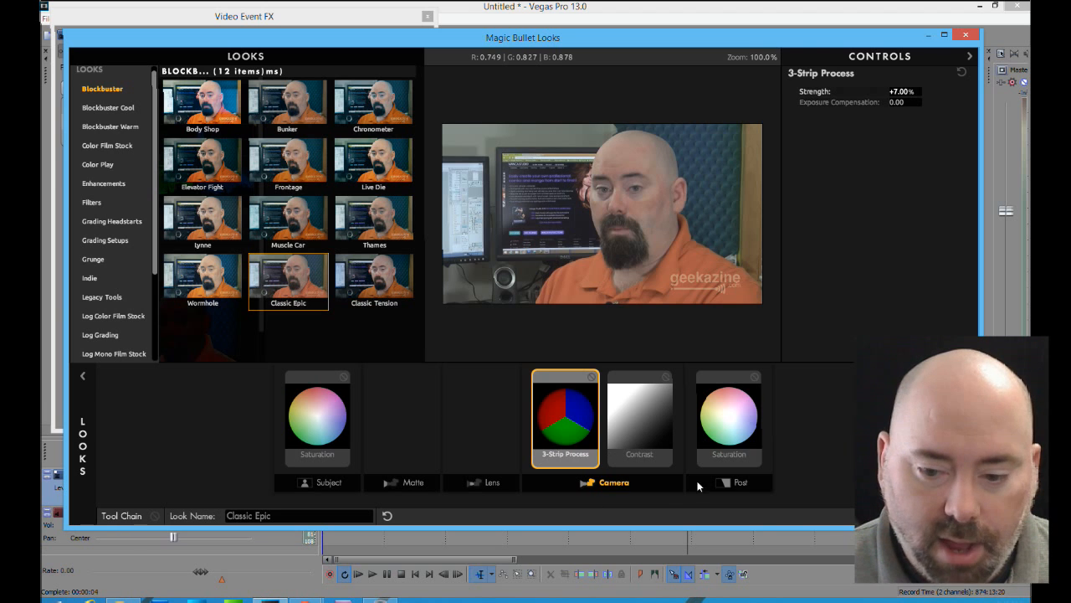
Examine the tools available for the Camera, Lens and Matte stages of the look
click(965, 447)
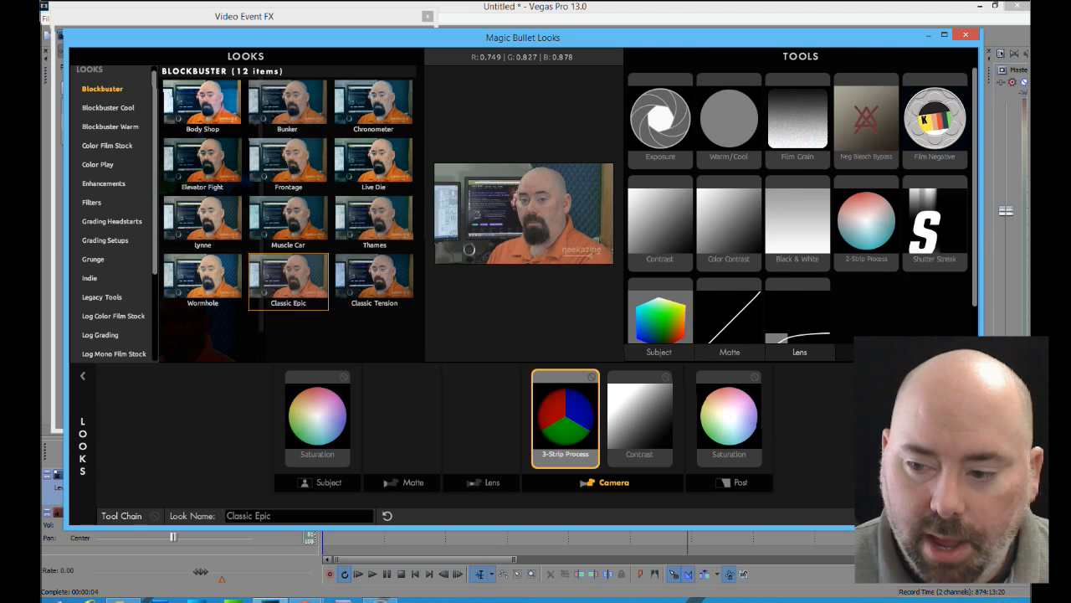
drag(976, 239, 971, 312)
drag(976, 274, 981, 220)
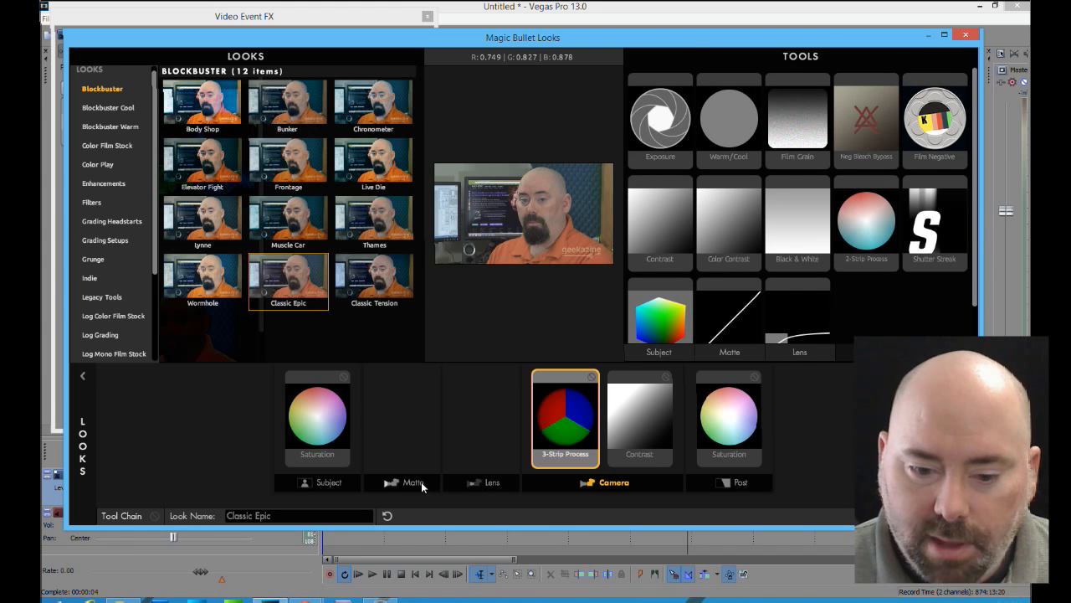
click(484, 482)
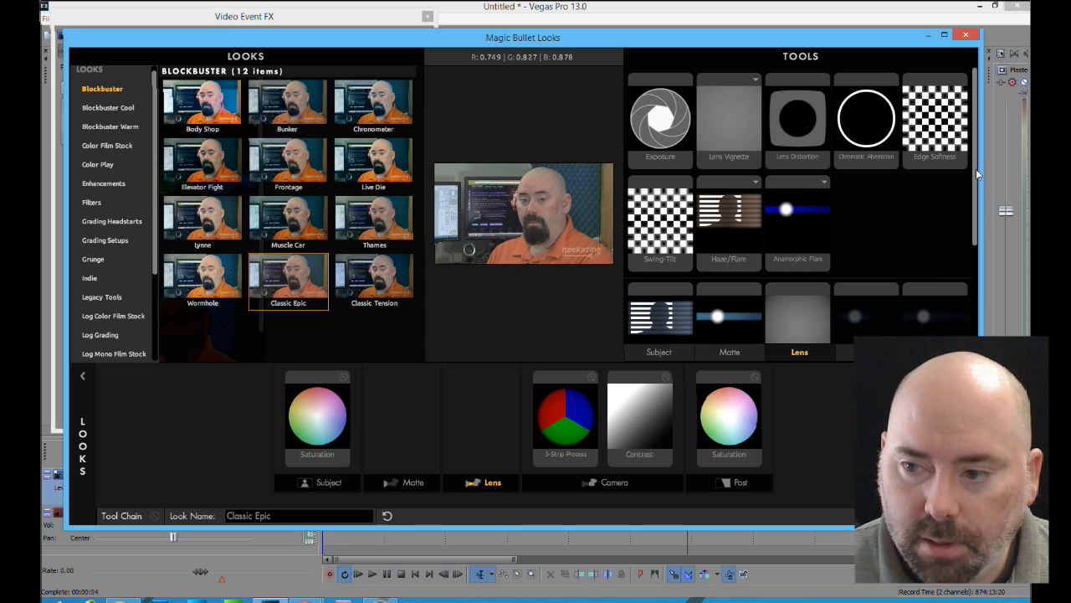
drag(978, 173, 967, 281)
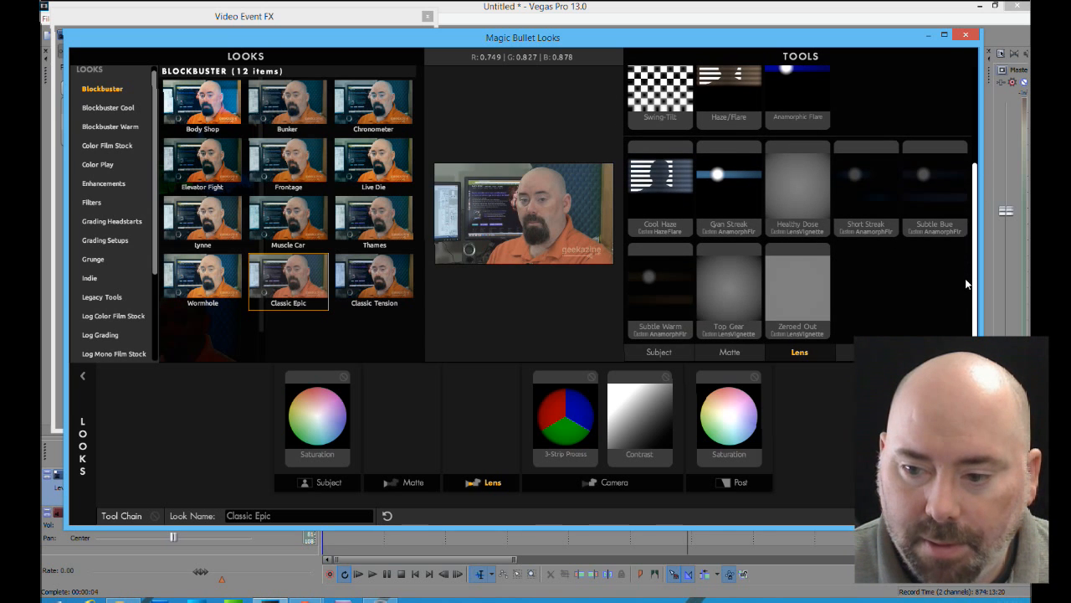
scroll(967, 285, up, 4)
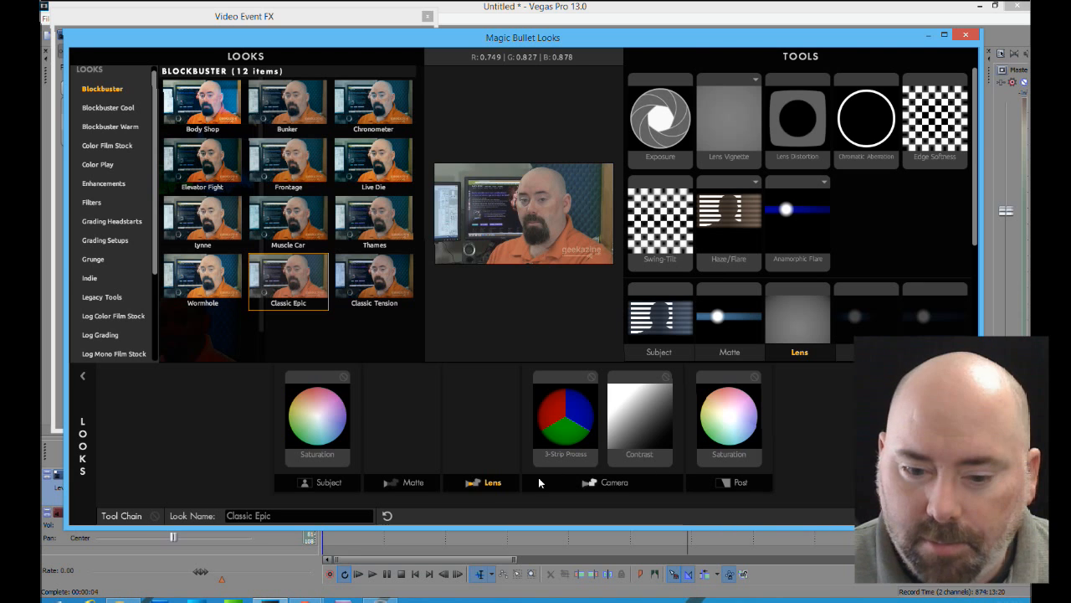
click(408, 483)
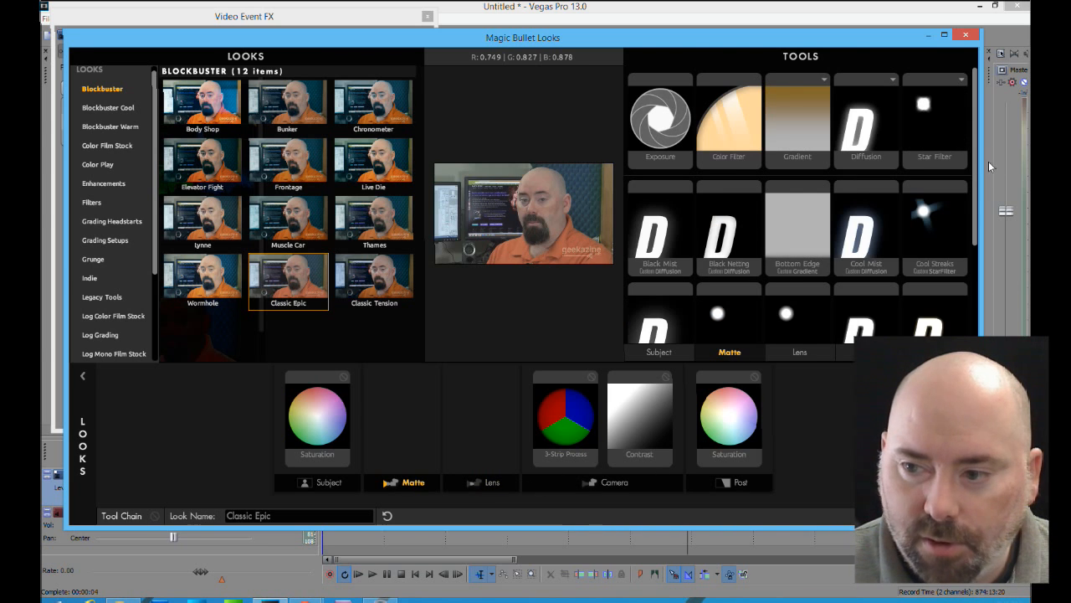
drag(975, 173, 988, 144)
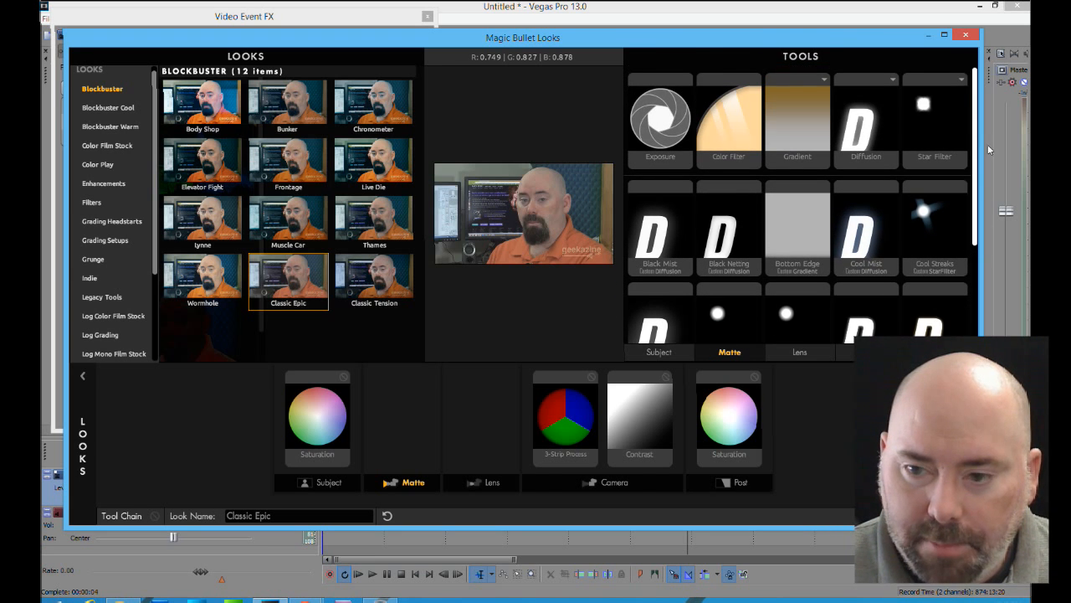
Examine the tools available for the Subject and Post stages of the look
click(326, 483)
scroll(962, 291, down, 5)
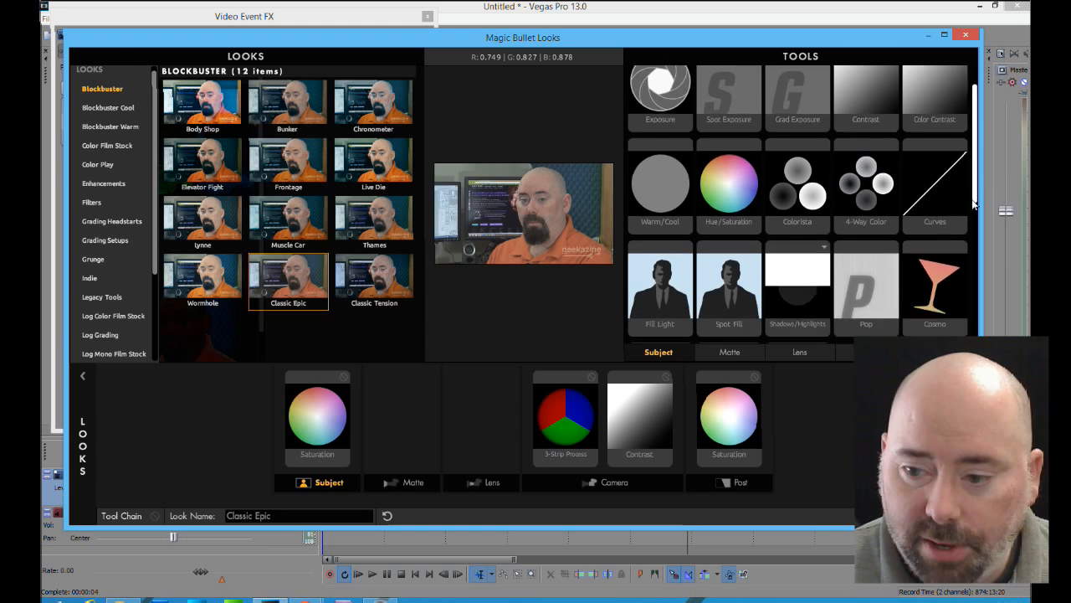
scroll(963, 291, down, 3)
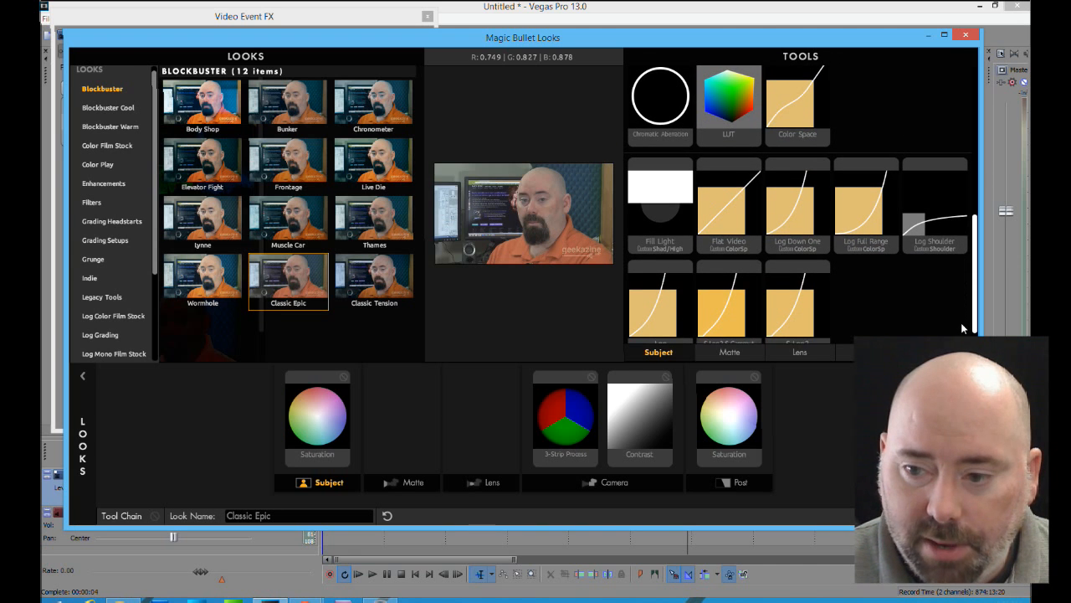
scroll(962, 330, down, 1)
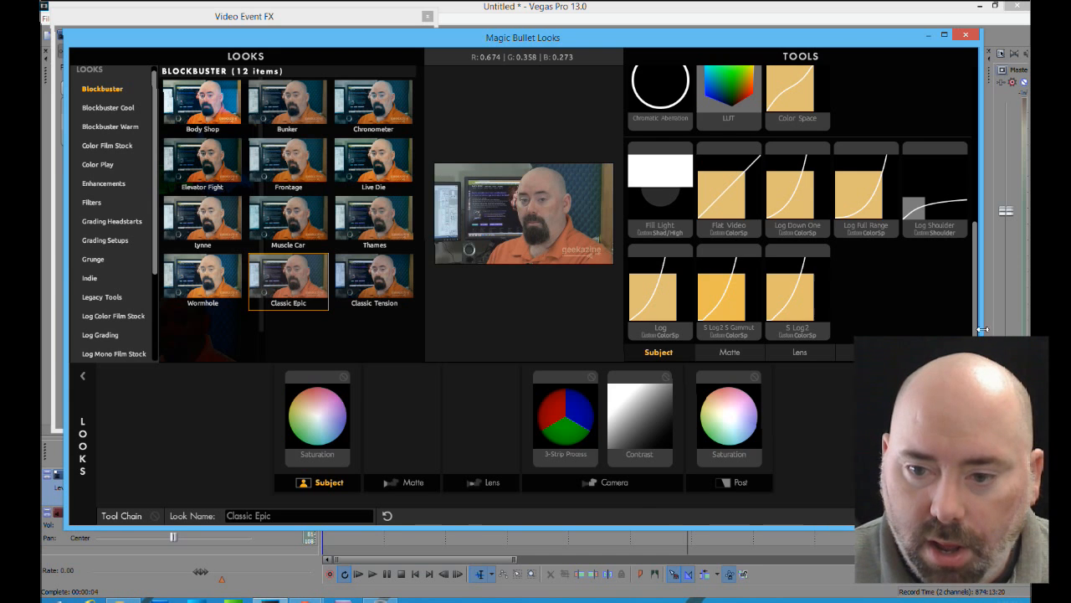
click(741, 483)
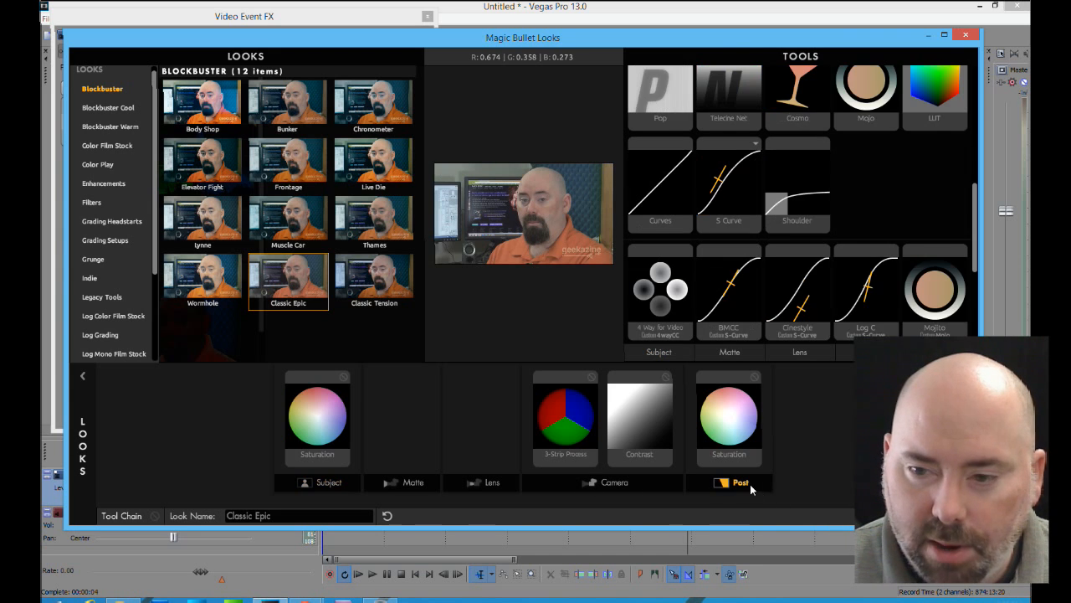
drag(977, 264, 988, 201)
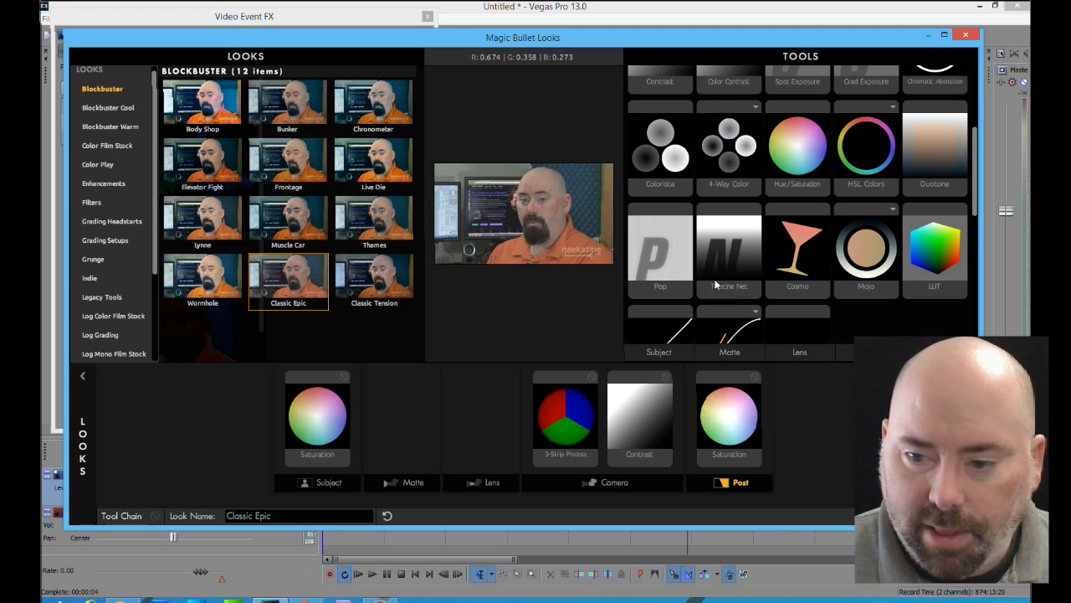
drag(978, 190, 989, 113)
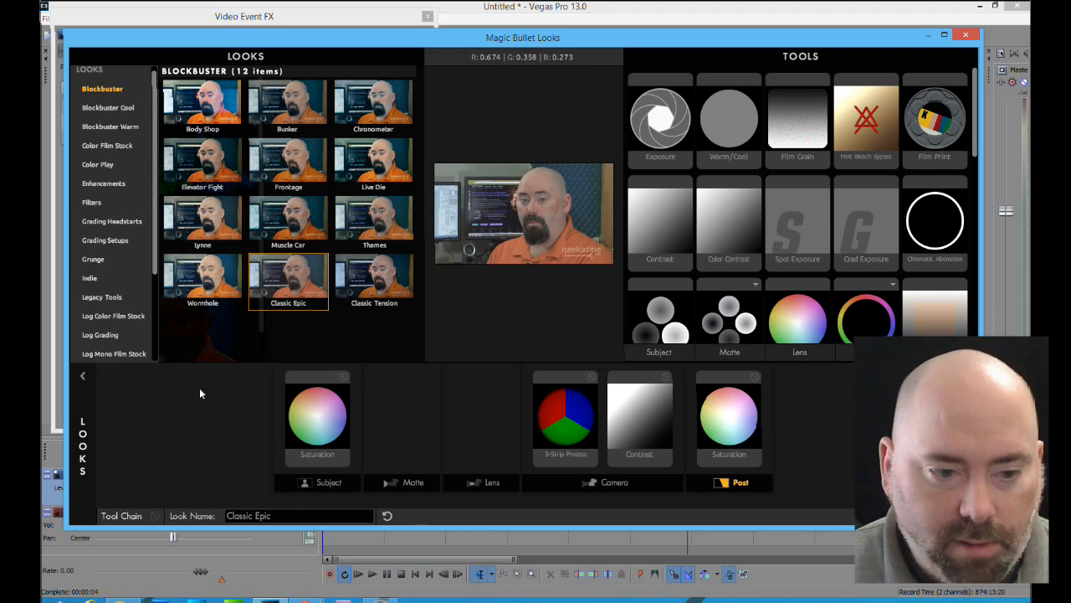
Replace the current look with Kodak Short Ends from the Indie category
click(91, 278)
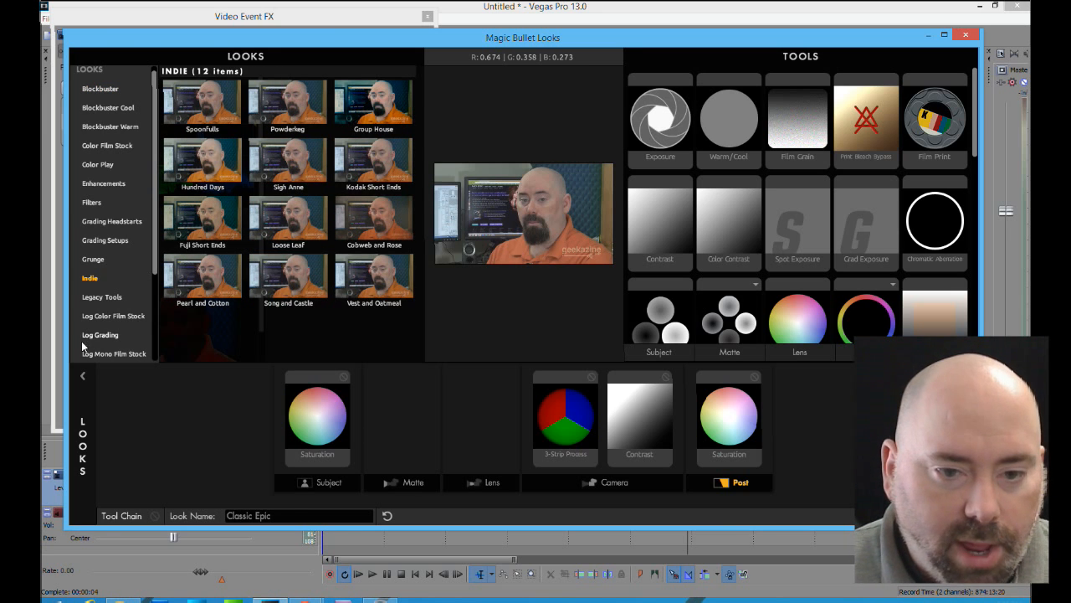
click(391, 174)
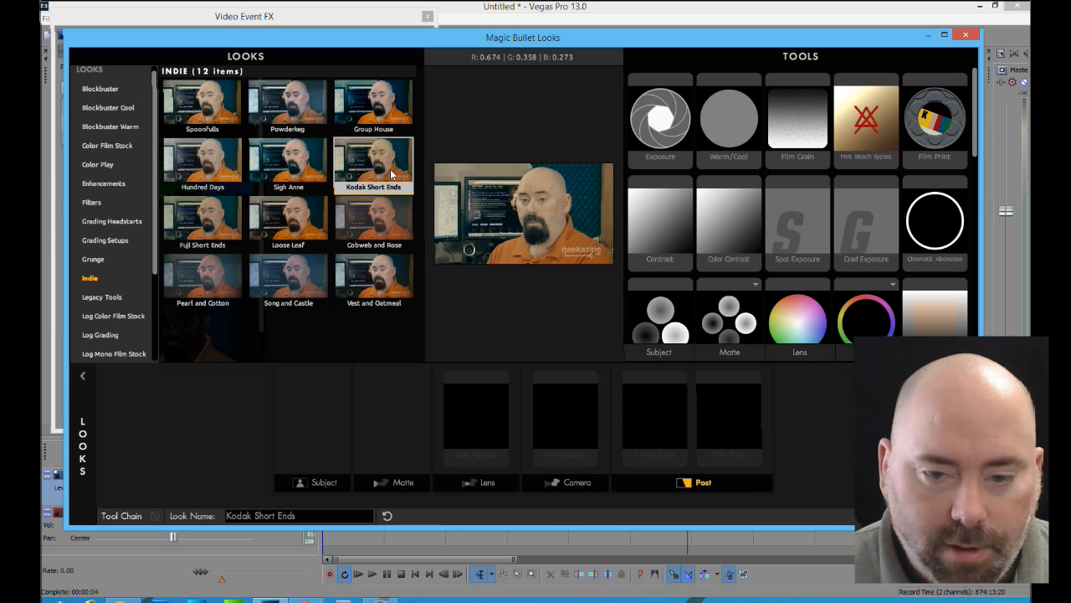
click(225, 307)
click(274, 290)
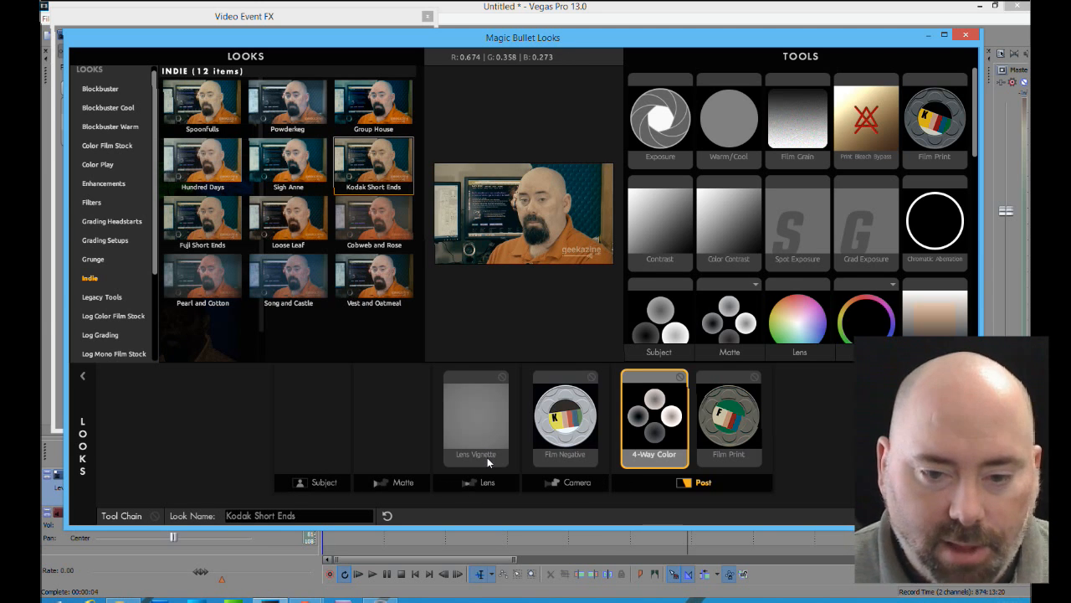
Adjust the Lens Vignette around the man's head to 58.25% vignette, +66.80% amount, center +7.98% and -2.49%, and aspect 1.043, and accept the look
click(476, 420)
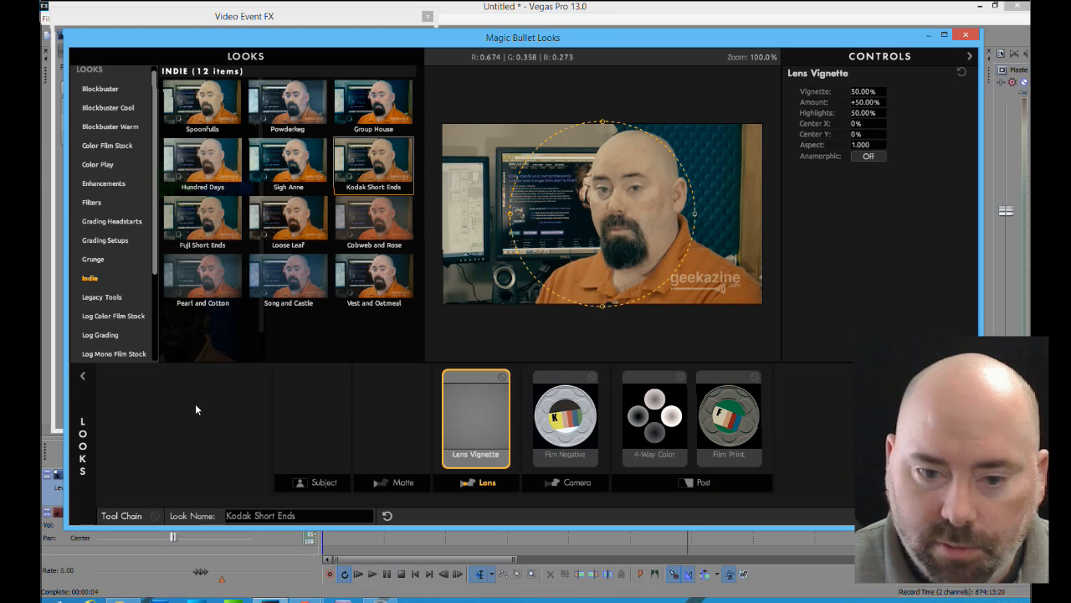
click(81, 380)
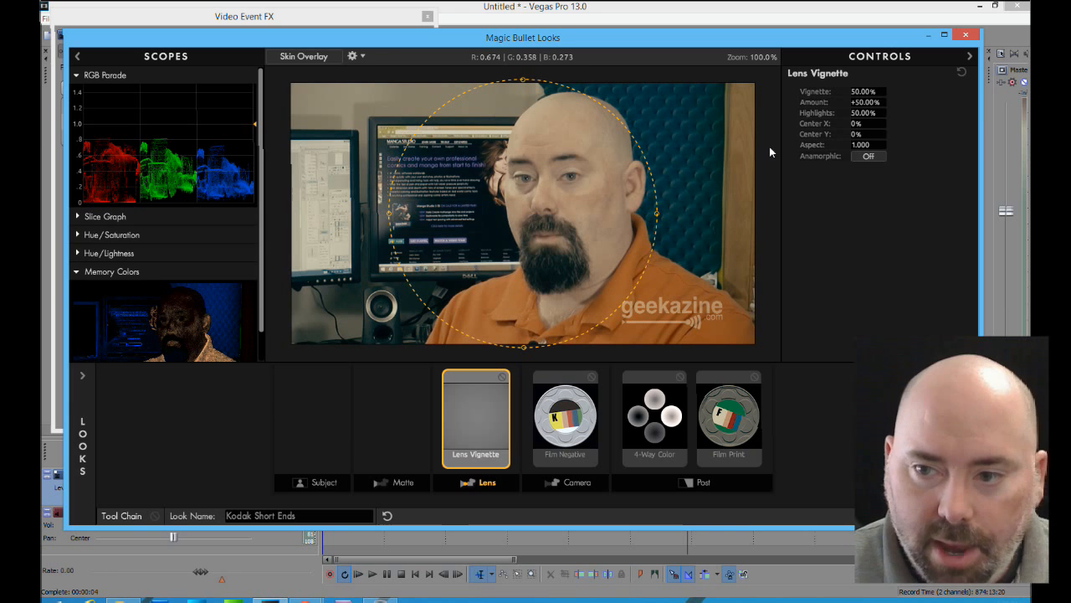
drag(524, 346, 524, 326)
drag(388, 214, 407, 213)
drag(490, 203, 498, 196)
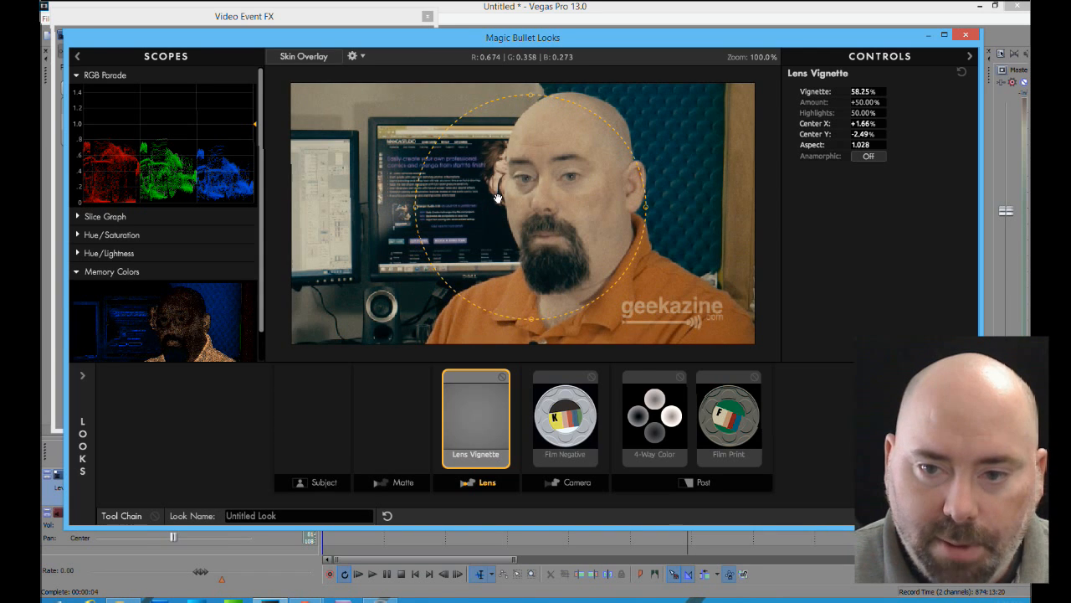
drag(872, 101, 862, 145)
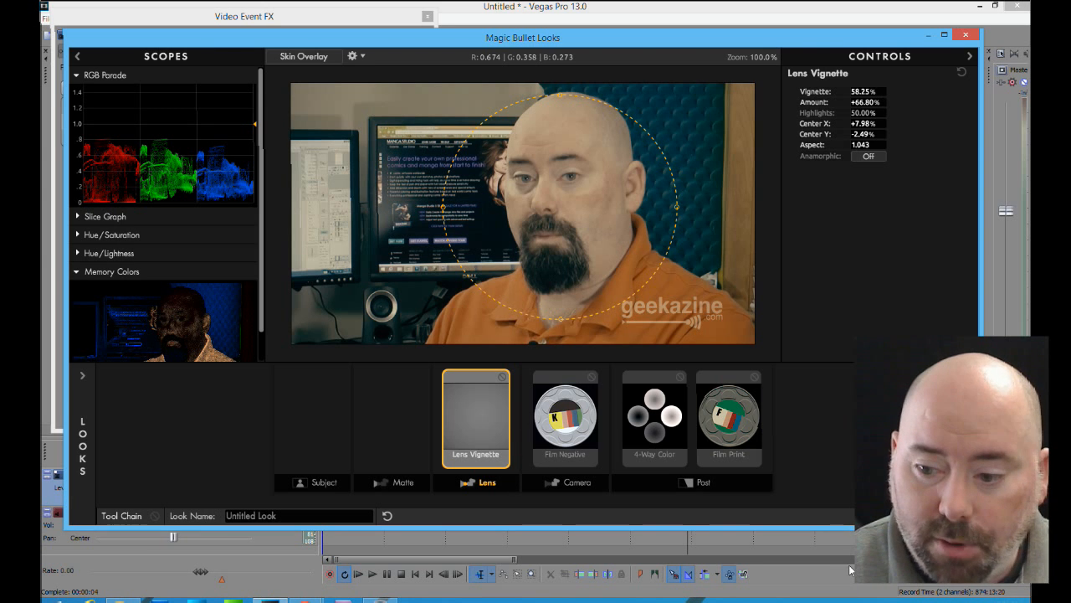
click(948, 515)
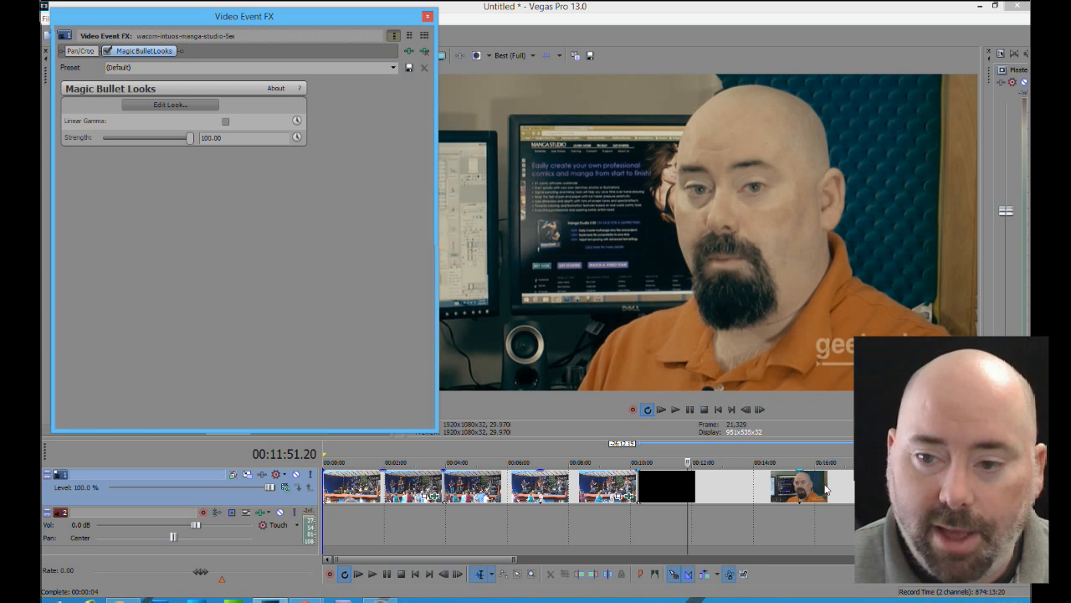
Play the clip and reduce the Magic Bullet Looks strength to 78.91
click(373, 574)
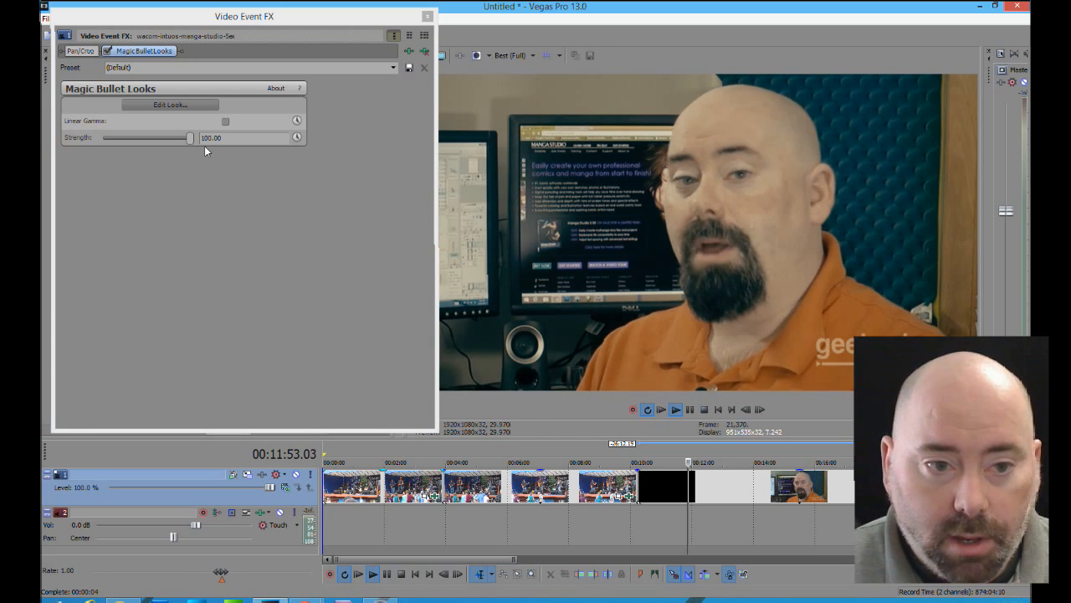
drag(190, 138, 152, 144)
drag(152, 144, 172, 141)
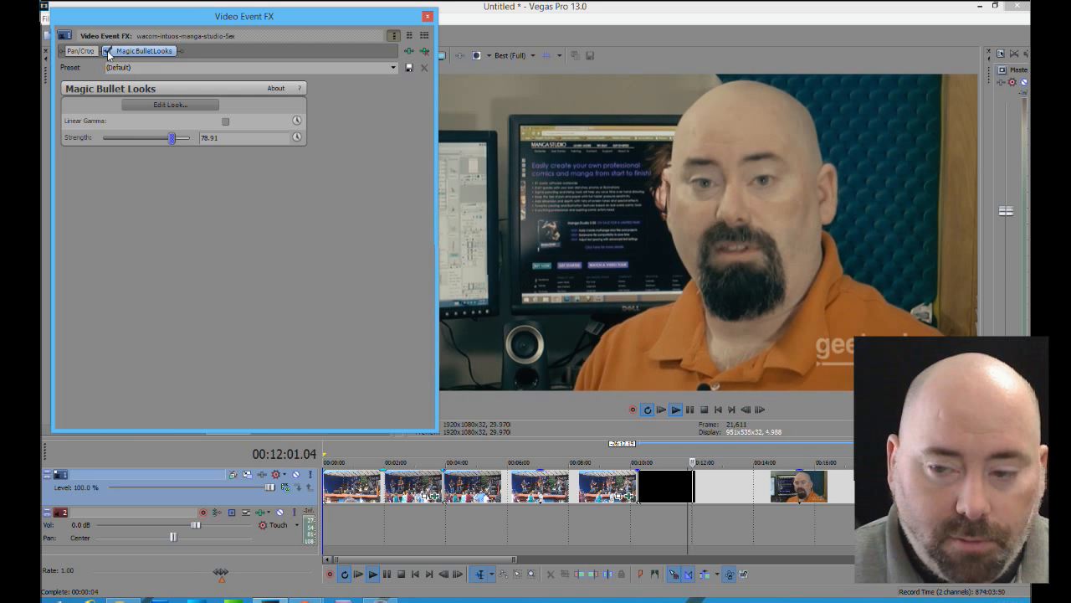
Compare the playing talking-head clip with and without Magic Bullet Looks twice, leave the effect enabled and close the effects window
click(106, 50)
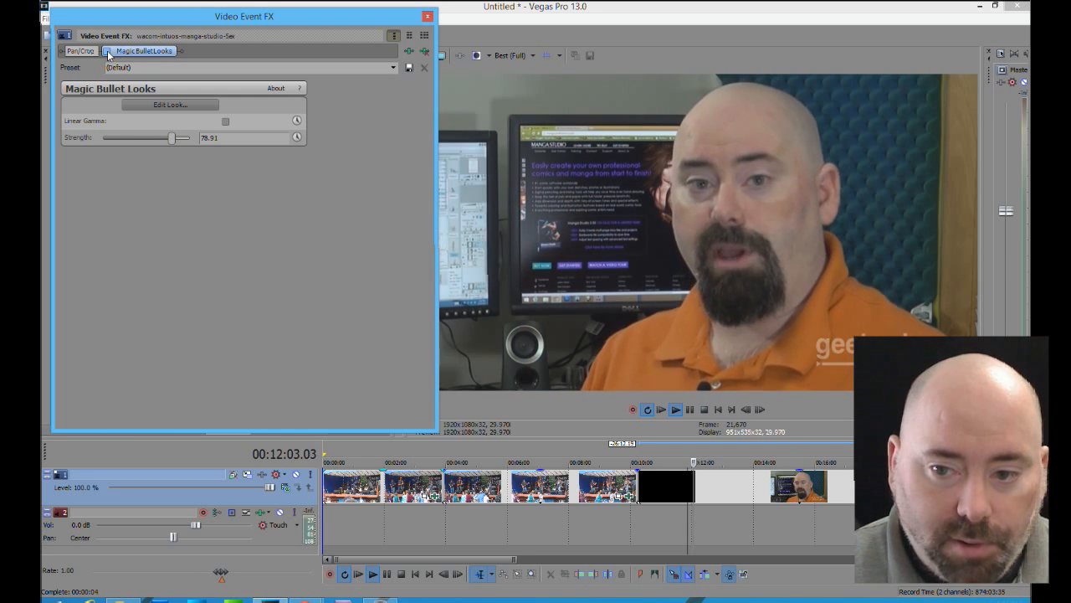
click(107, 50)
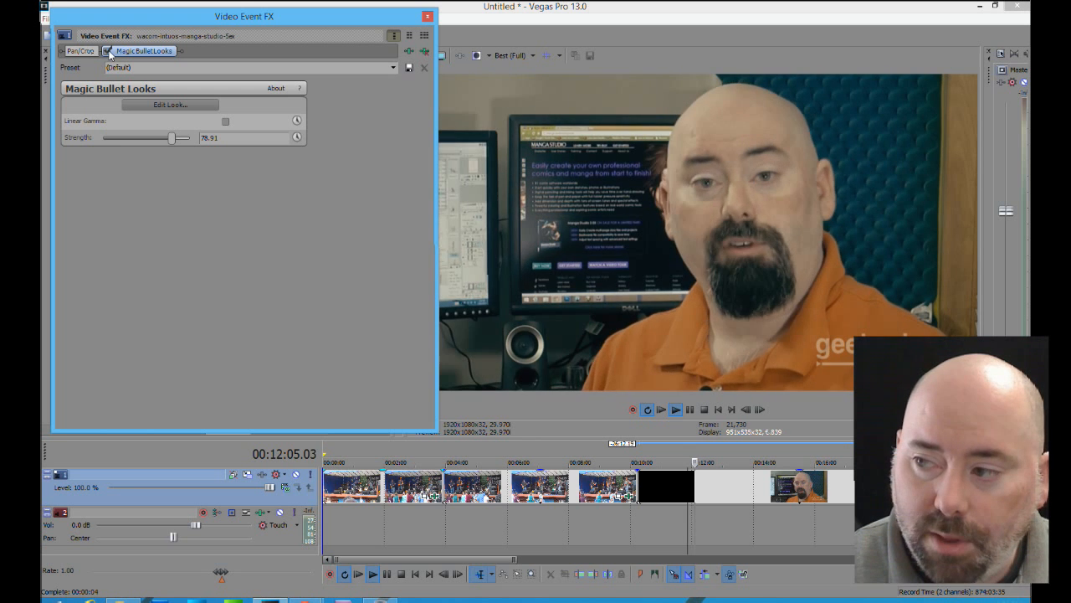
click(107, 50)
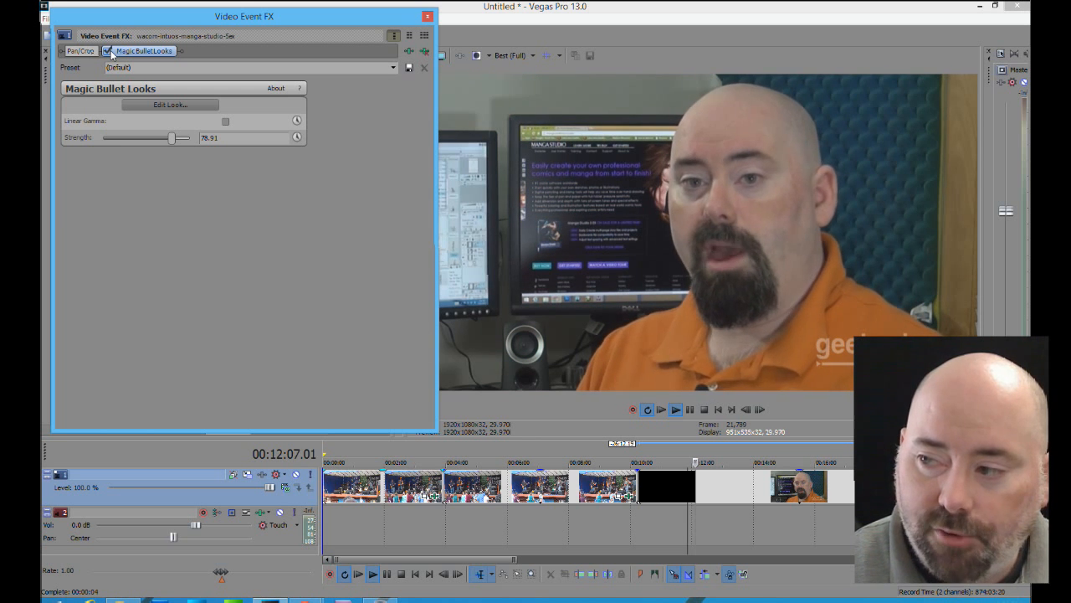
click(107, 50)
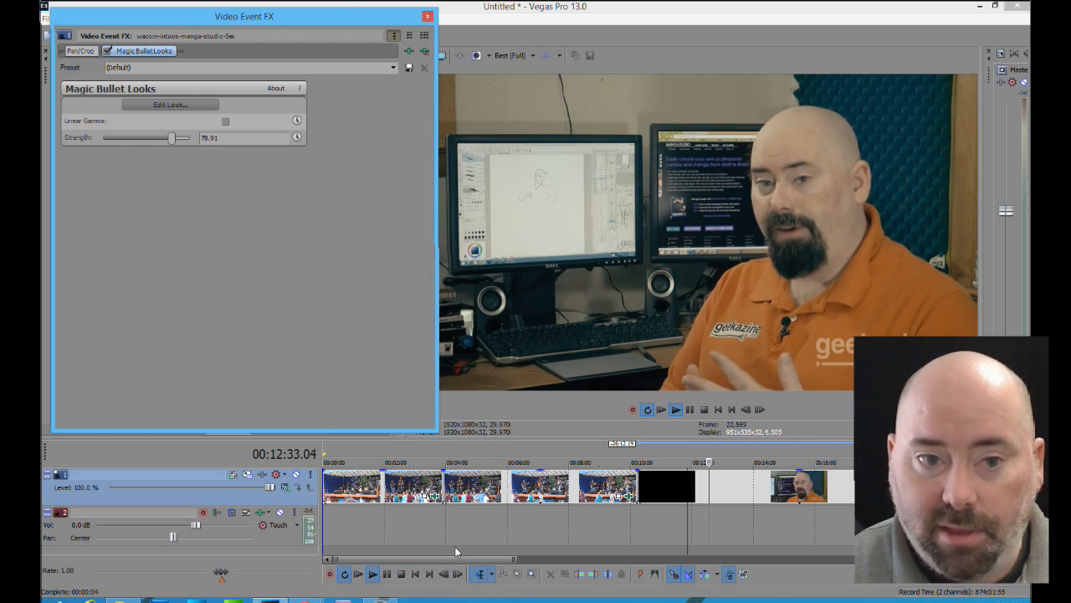
click(429, 16)
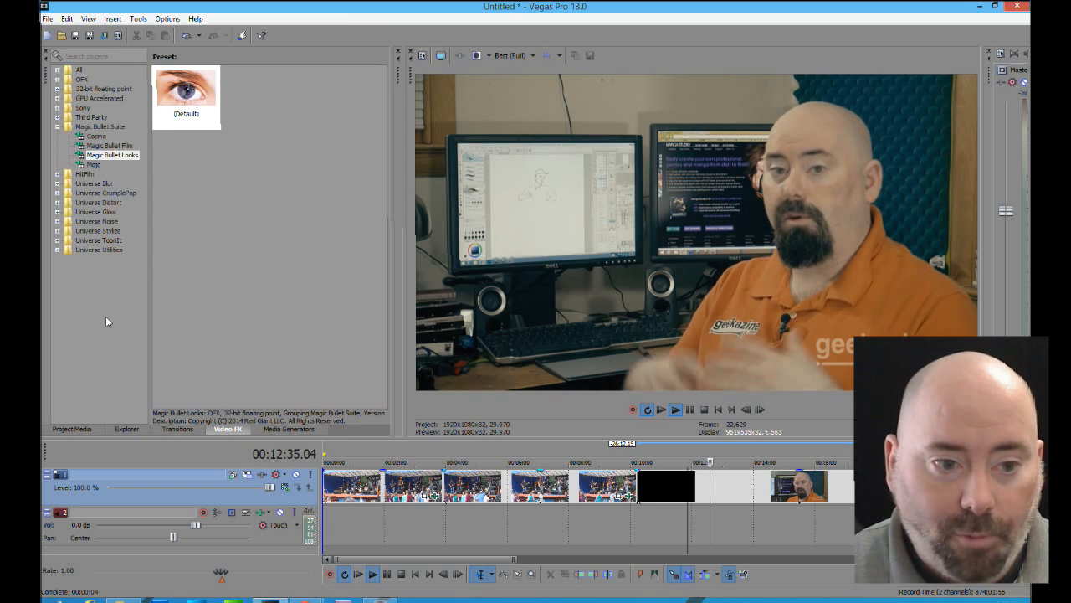
Apply the default ToonIt Cartoon preset from the Universe ToonIt plug-ins to the talking-head clip on the timeline
click(56, 211)
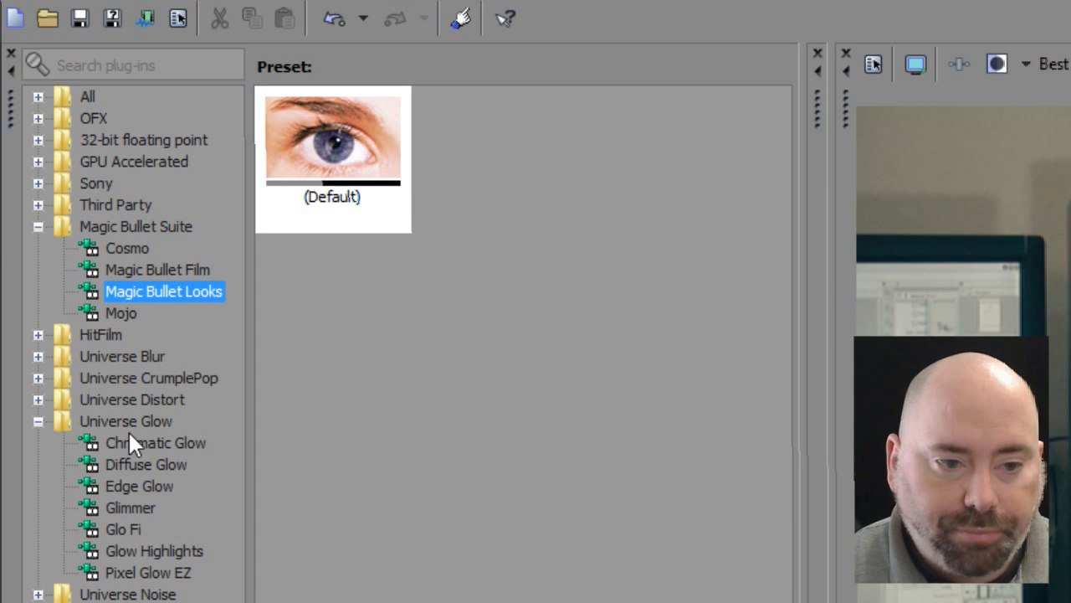
click(38, 421)
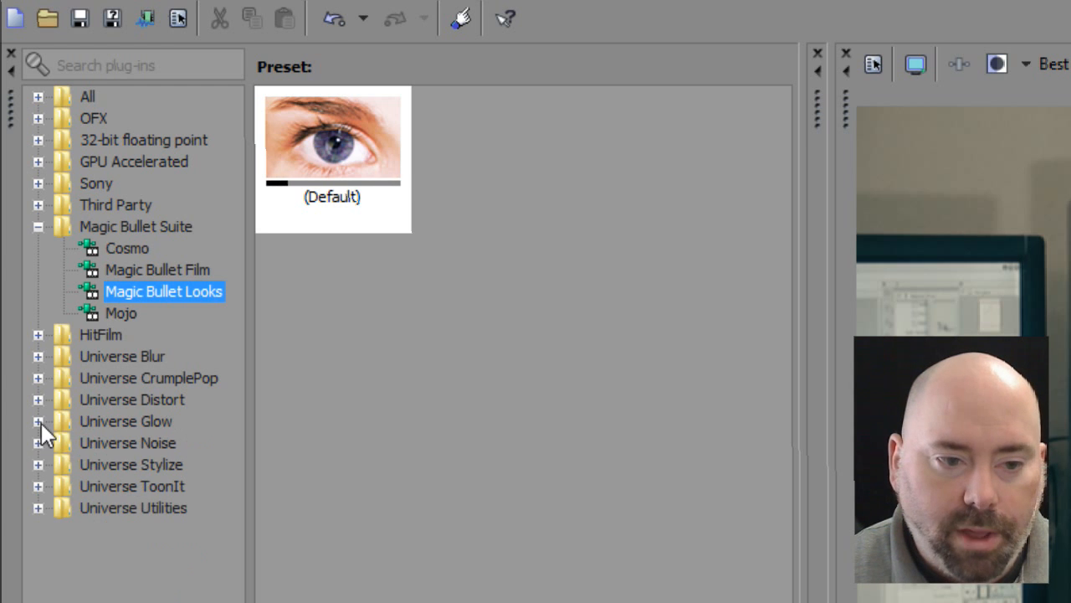
click(39, 486)
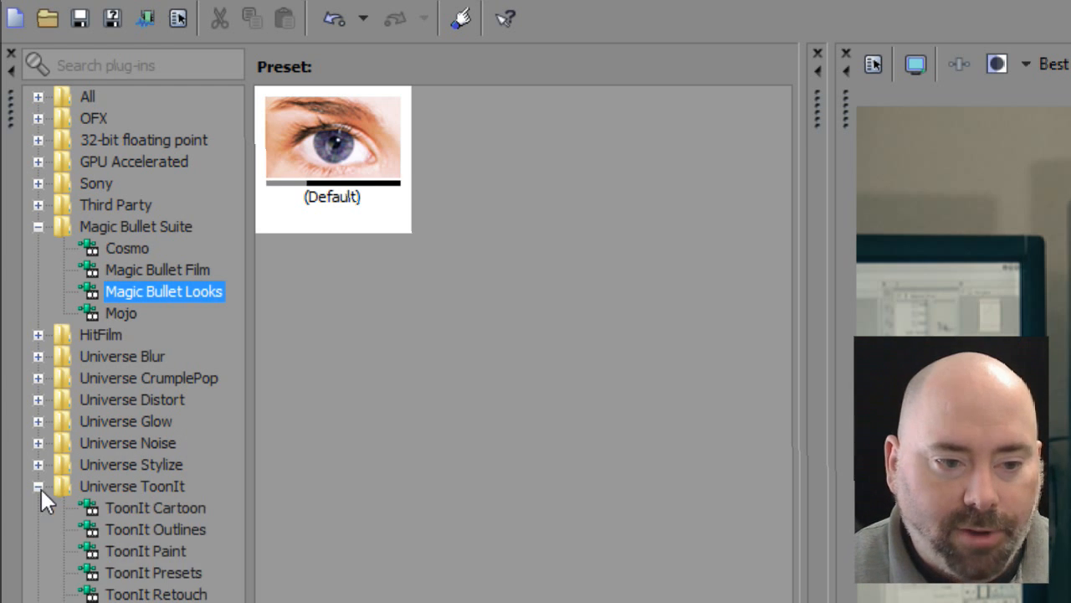
click(187, 518)
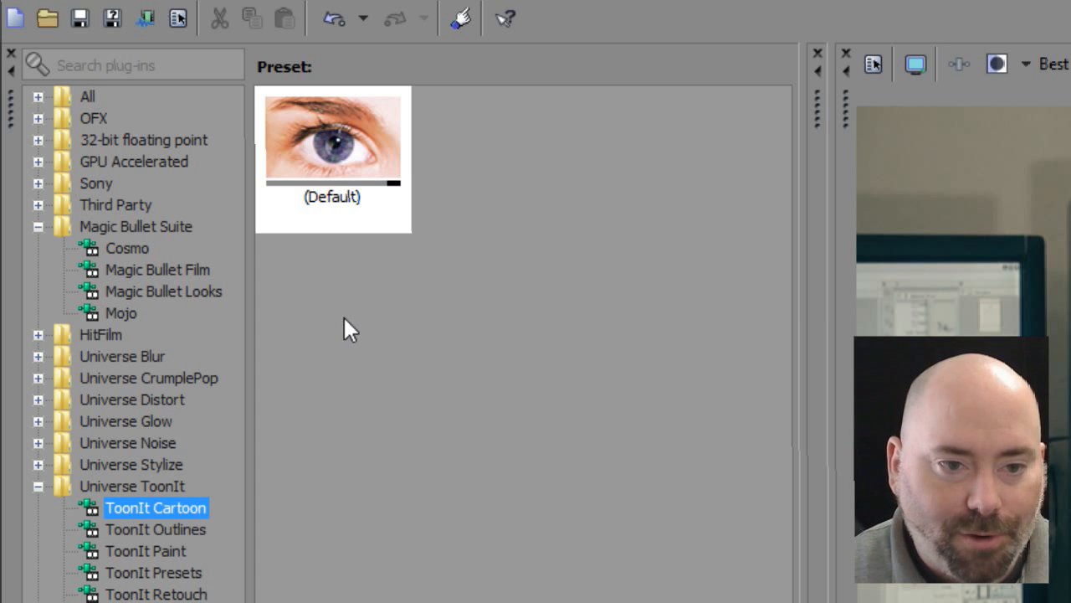
drag(335, 159, 586, 598)
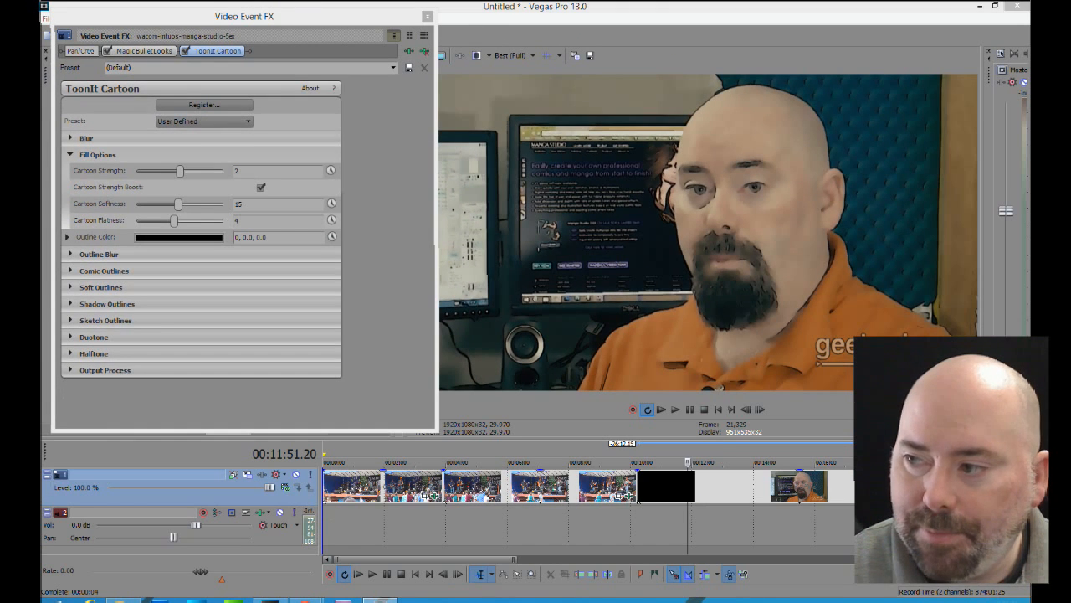
Try Cartoon Strength values of 3, 2 and 1 while playing the clip, and set it back to 2
drag(180, 172, 223, 174)
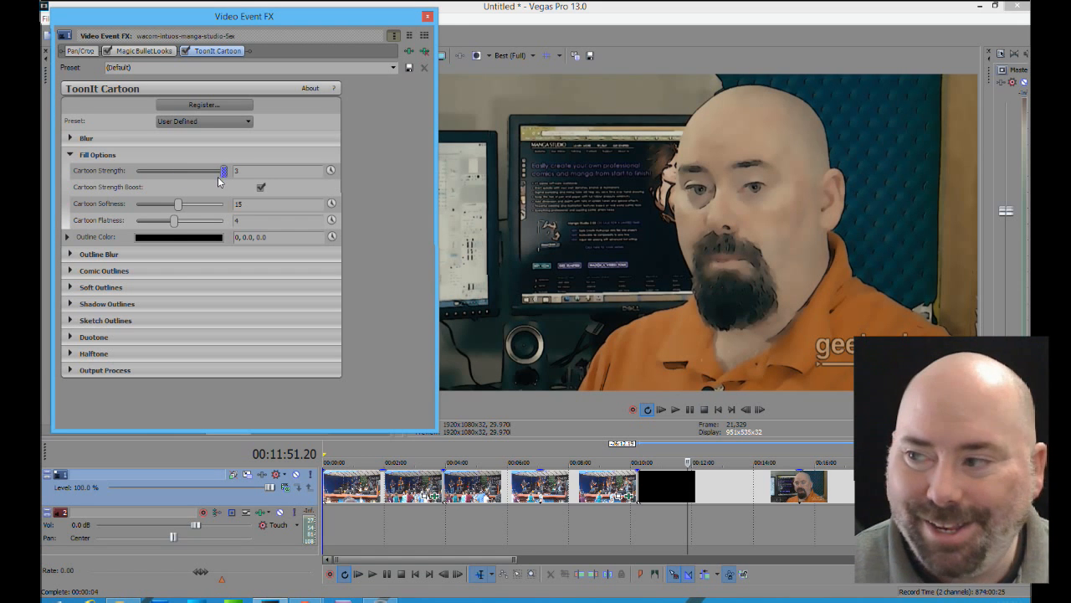
click(373, 575)
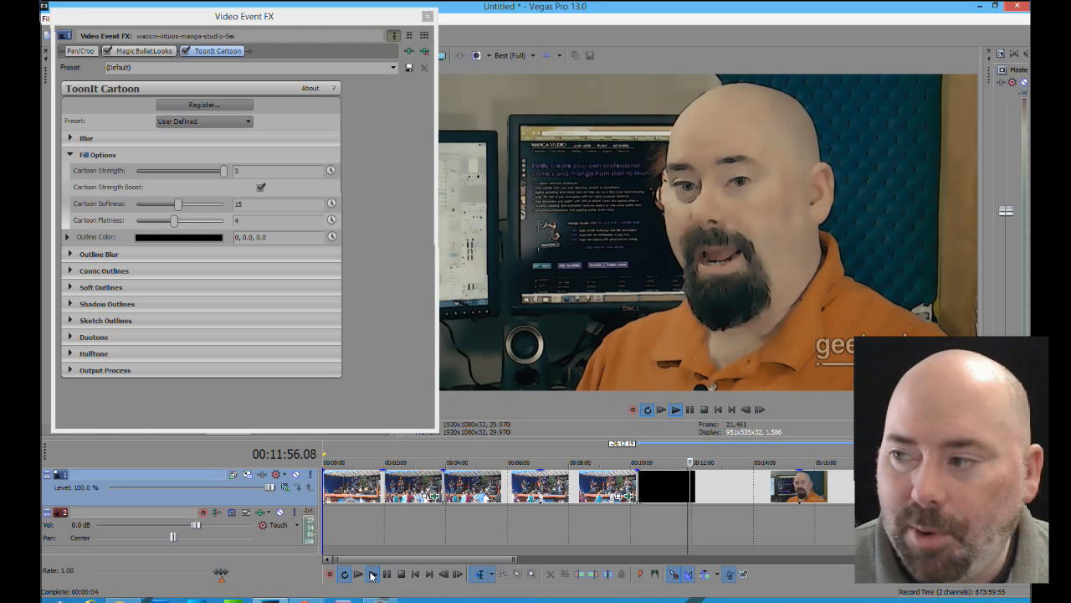
click(214, 171)
drag(213, 171, 196, 173)
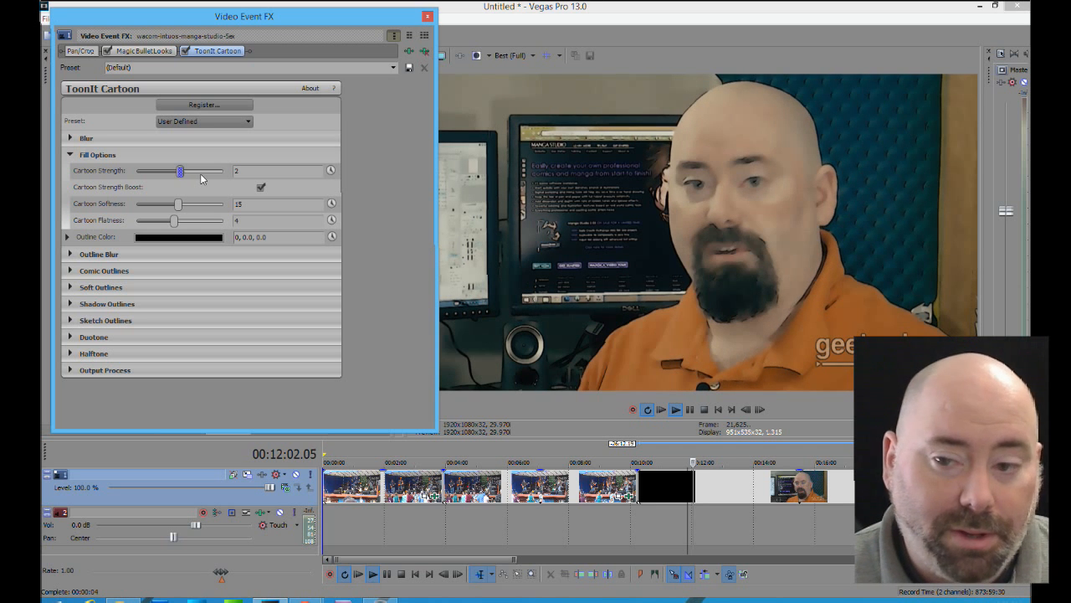
click(152, 171)
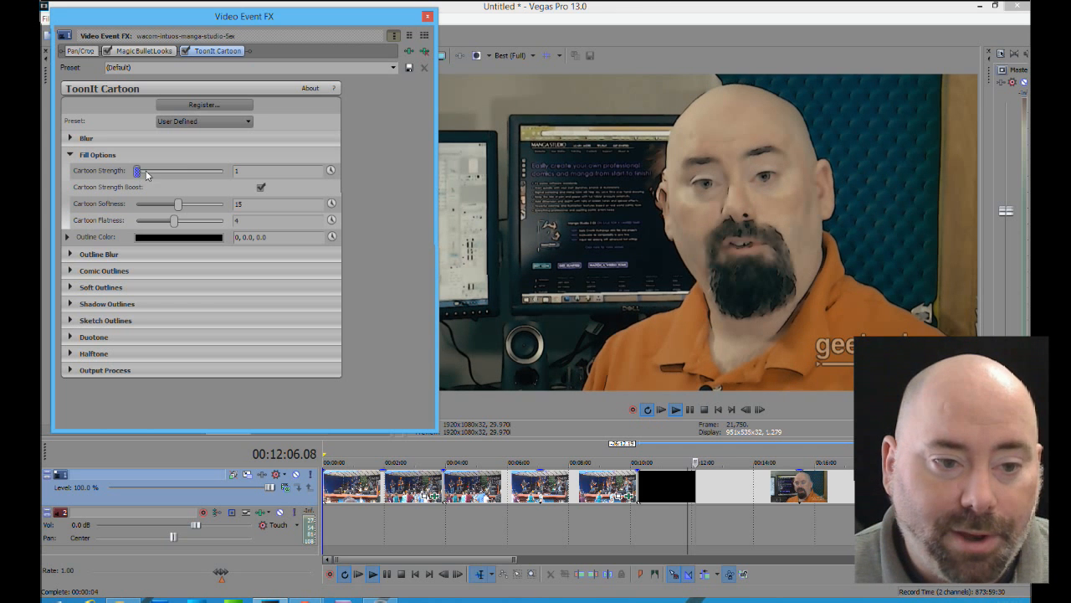
click(165, 174)
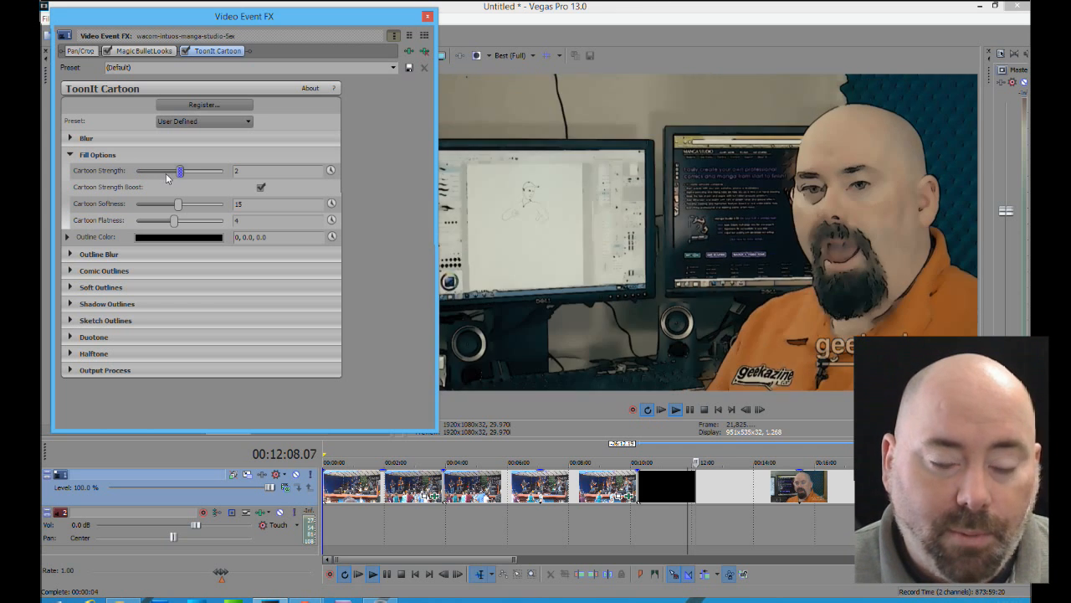
Compare the playing clip with and without ToonIt Cartoon and Magic Bullet Looks, leave both effects disabled and close the effects window
click(185, 51)
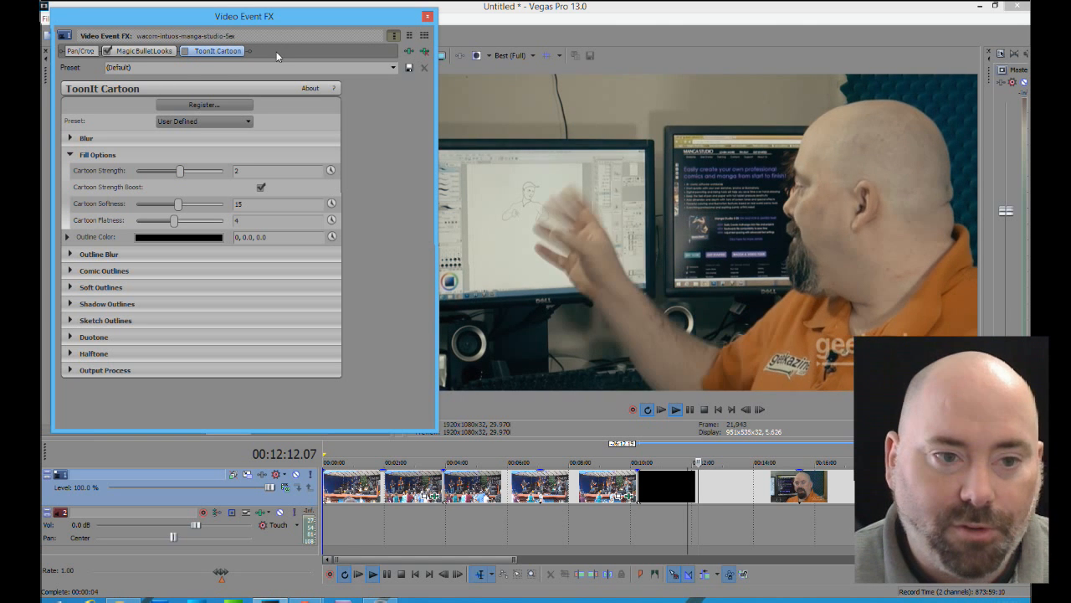
click(107, 51)
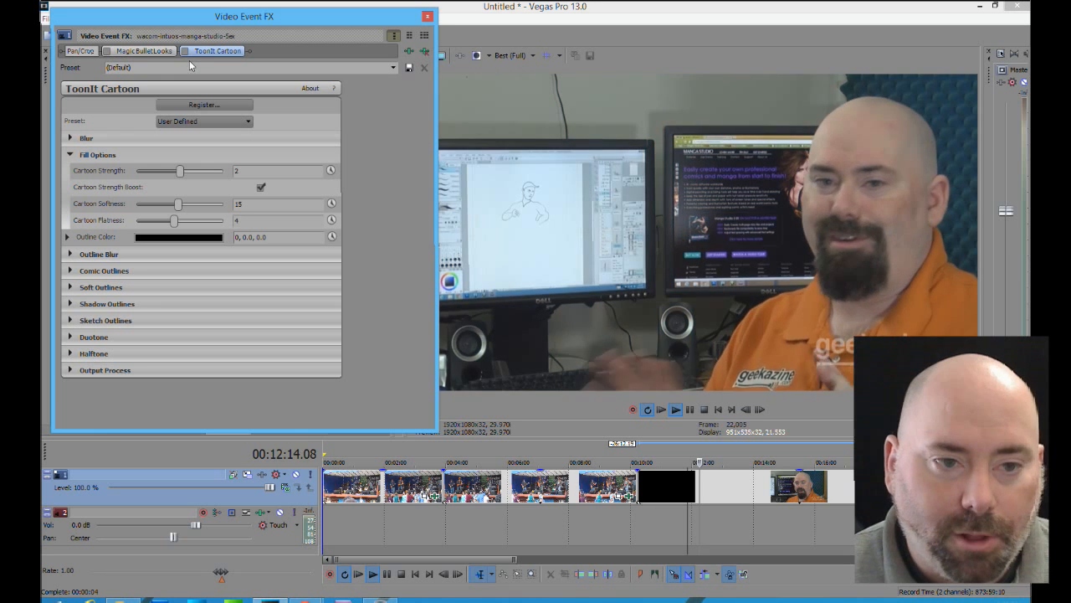
click(185, 52)
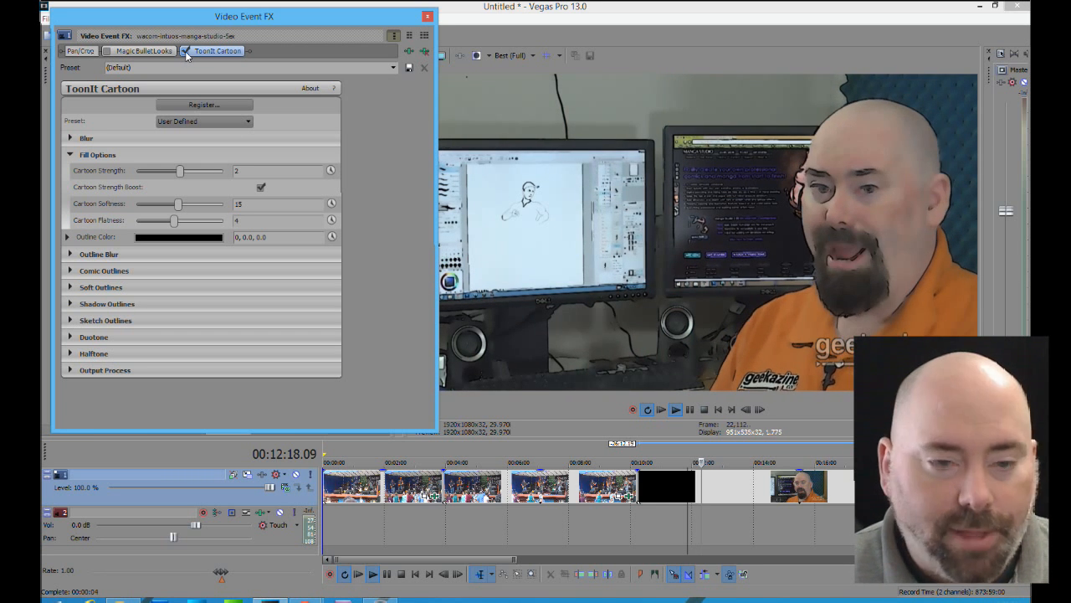
click(185, 51)
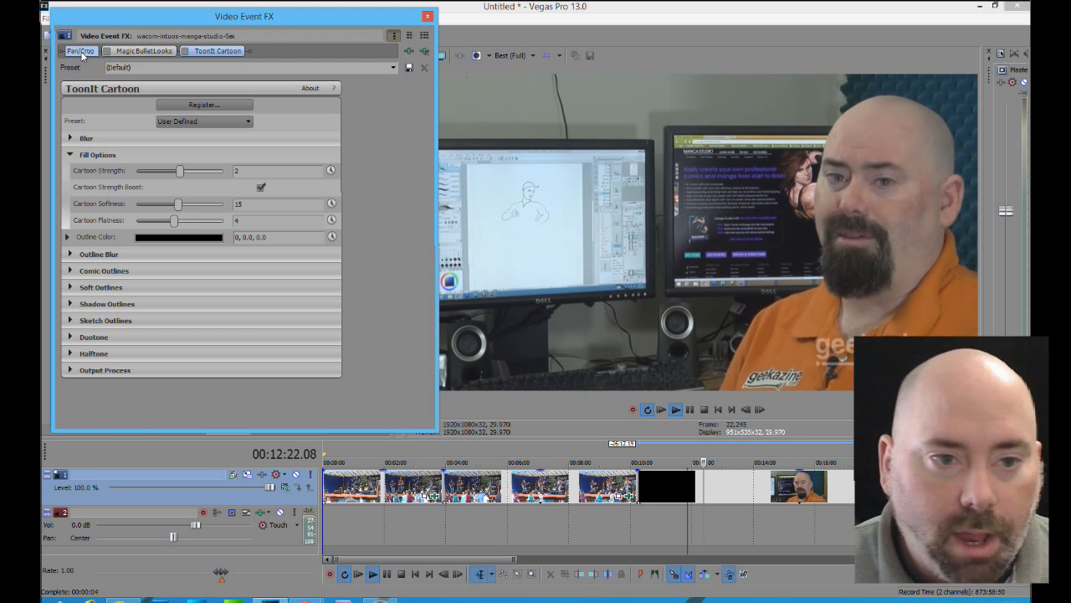
click(427, 17)
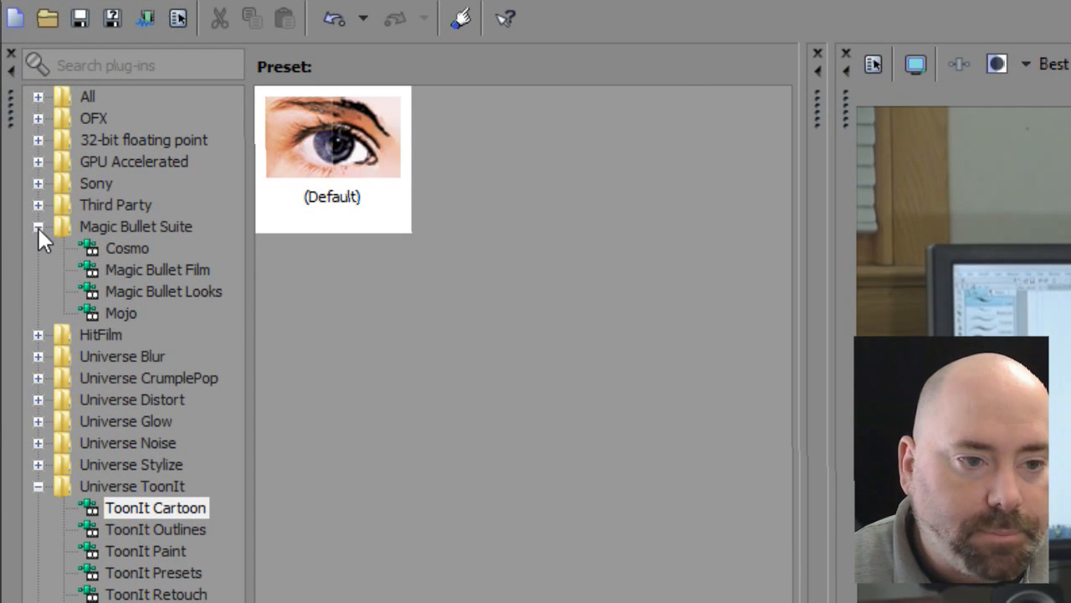
Collapse the Magic Bullet Suite and Universe ToonIt plug-in folders and list the Universe Utilities plug-ins
click(37, 226)
click(38, 401)
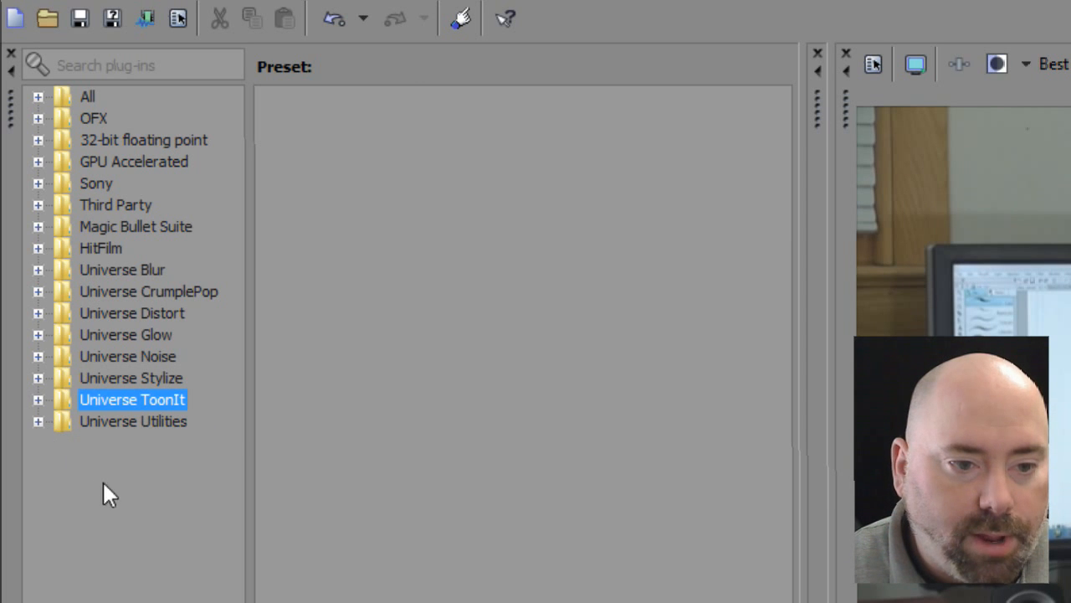
click(38, 421)
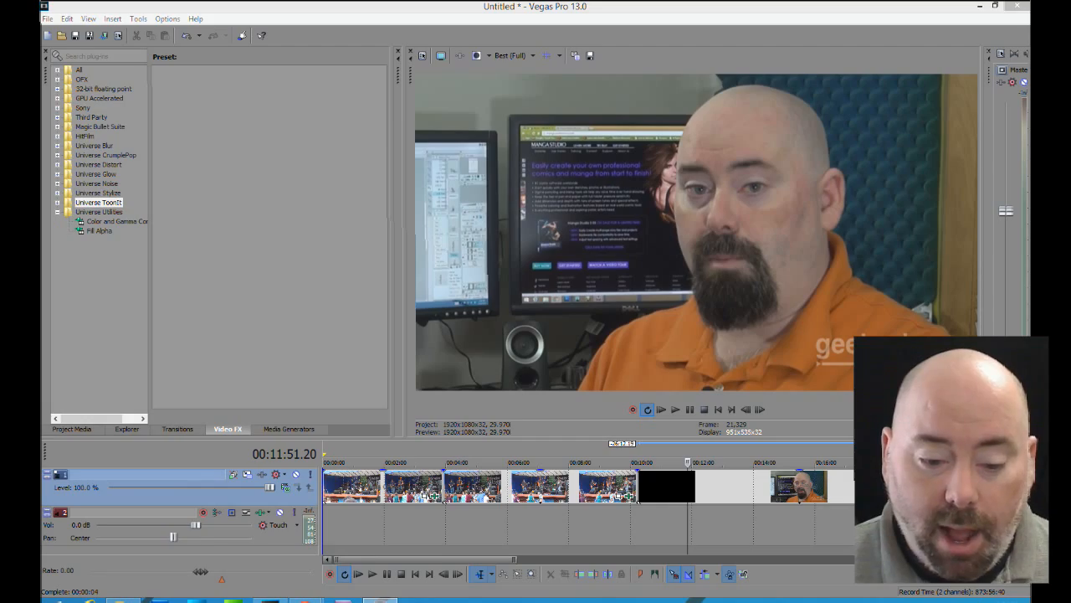
Switch to the Chrome browser and look through Red Giant's Universe product page, including the Universe Distort section
mouse_move(306, 598)
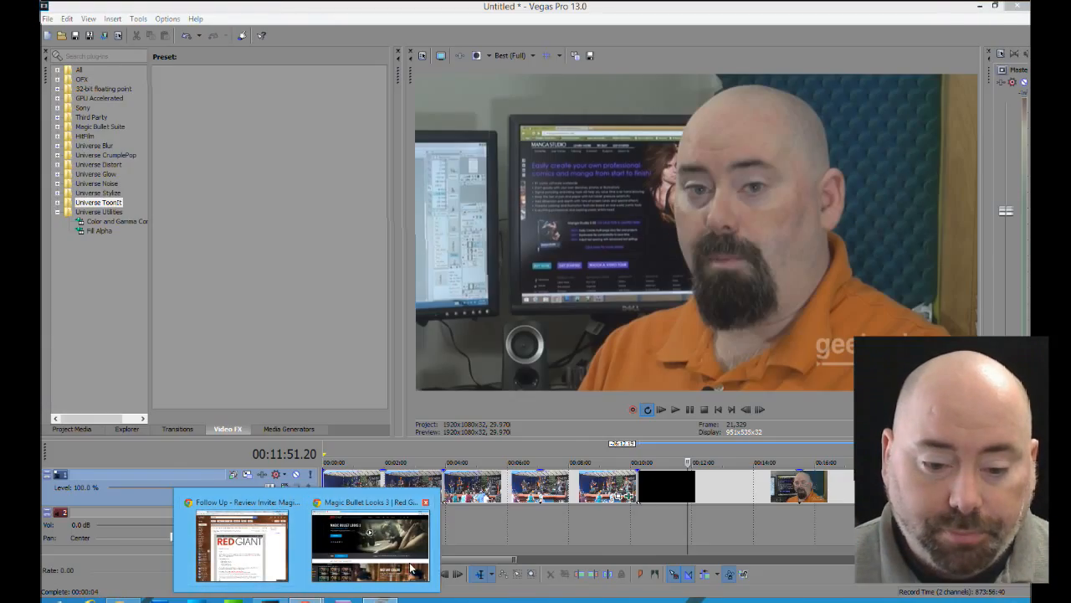
click(411, 569)
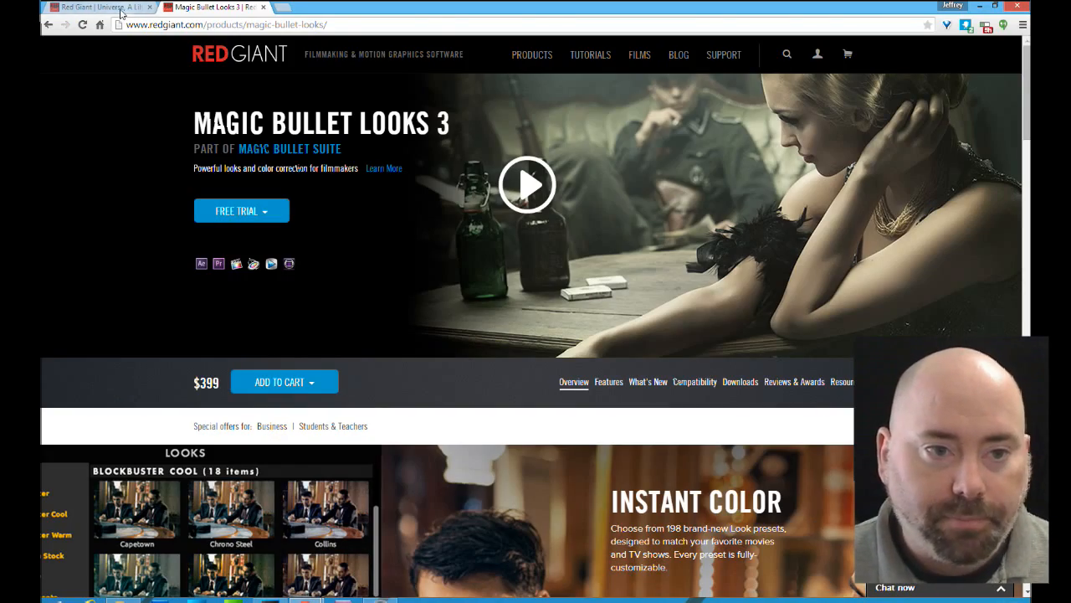
click(121, 11)
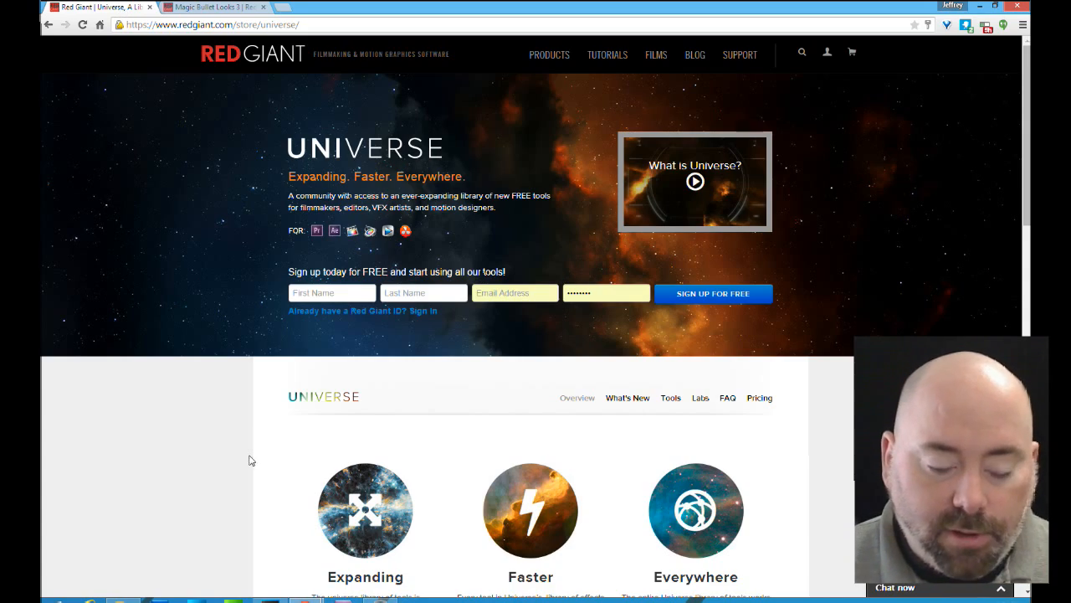
scroll(248, 462, down, 10)
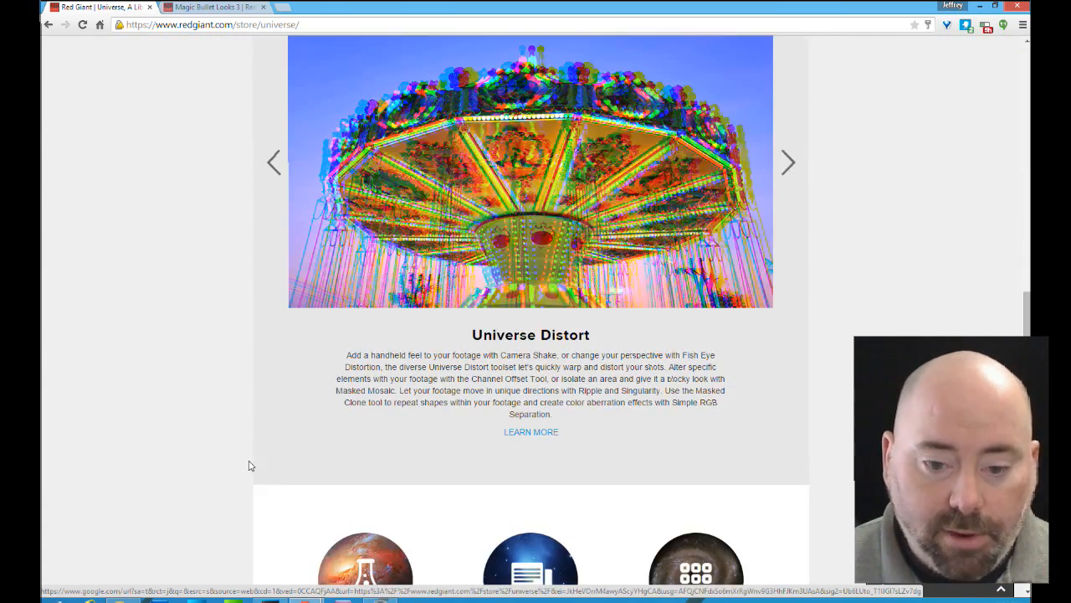
scroll(248, 466, up, 7)
scroll(251, 465, up, 4)
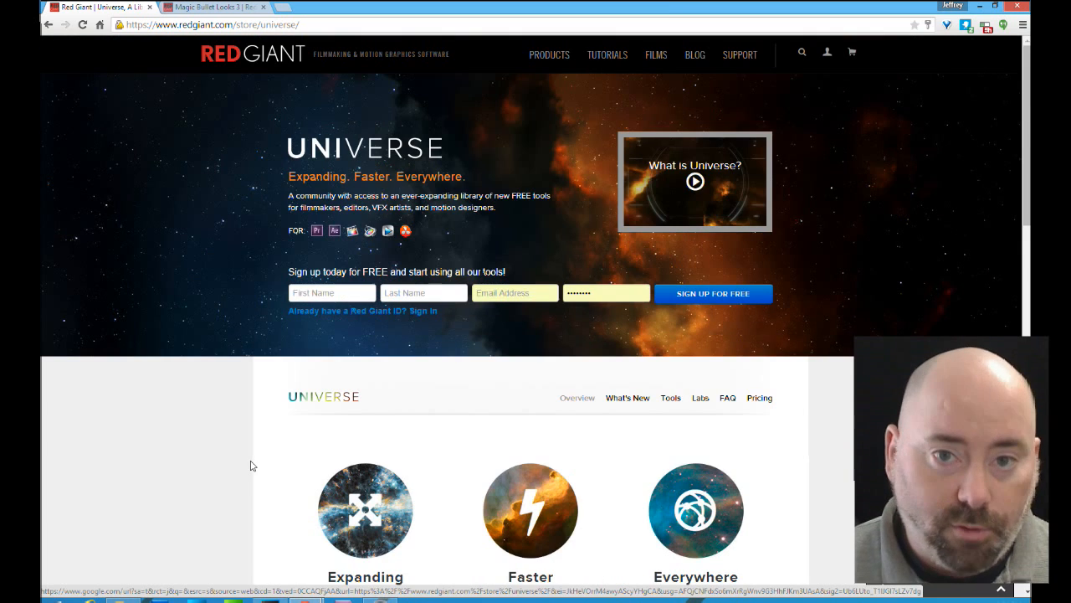
Look through the Magic Bullet Looks 3 product page, including its pricing and Instant Color section, and return to the Universe page
click(229, 10)
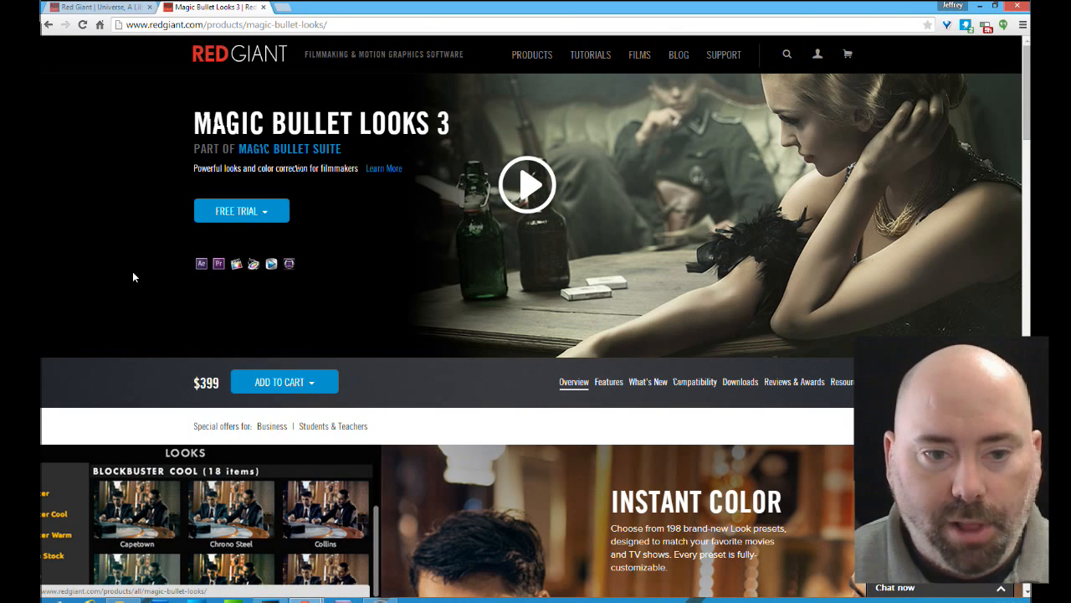
scroll(132, 271, down, 2)
scroll(134, 270, up, 2)
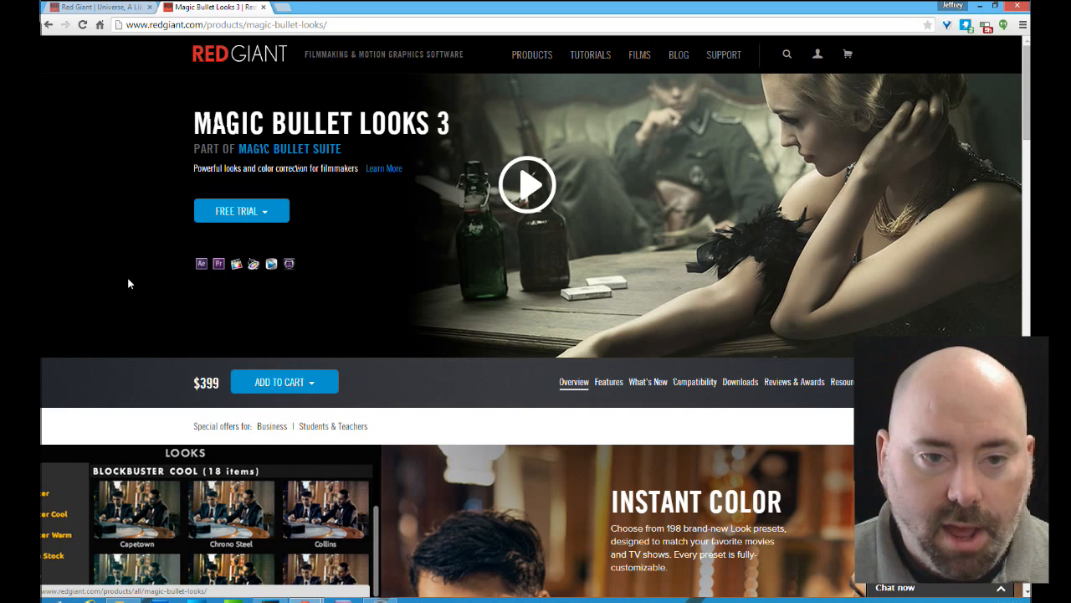
scroll(134, 285, down, 1)
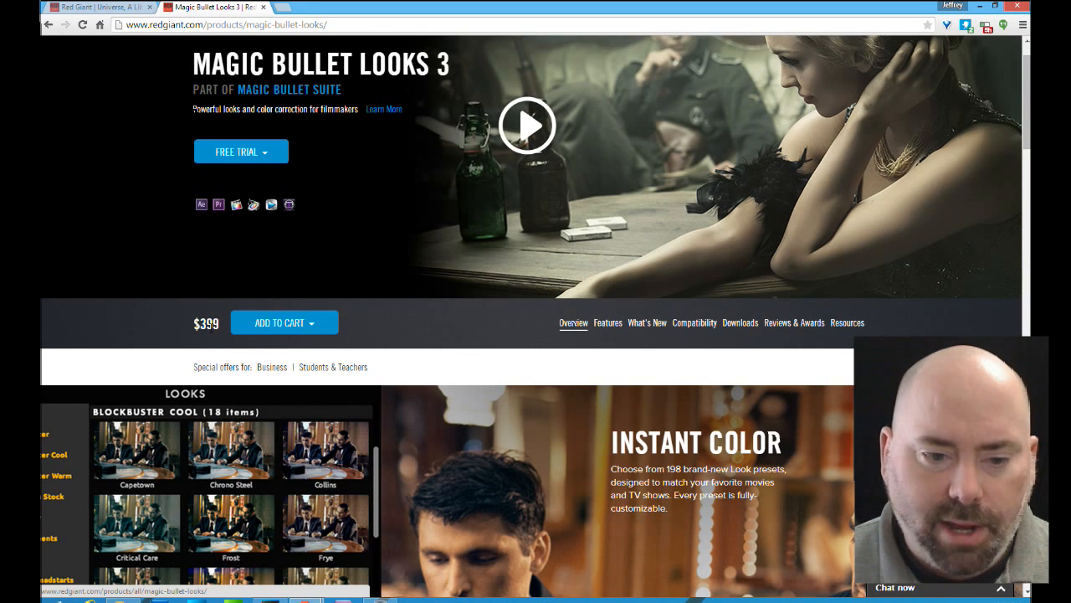
scroll(154, 297, up, 1)
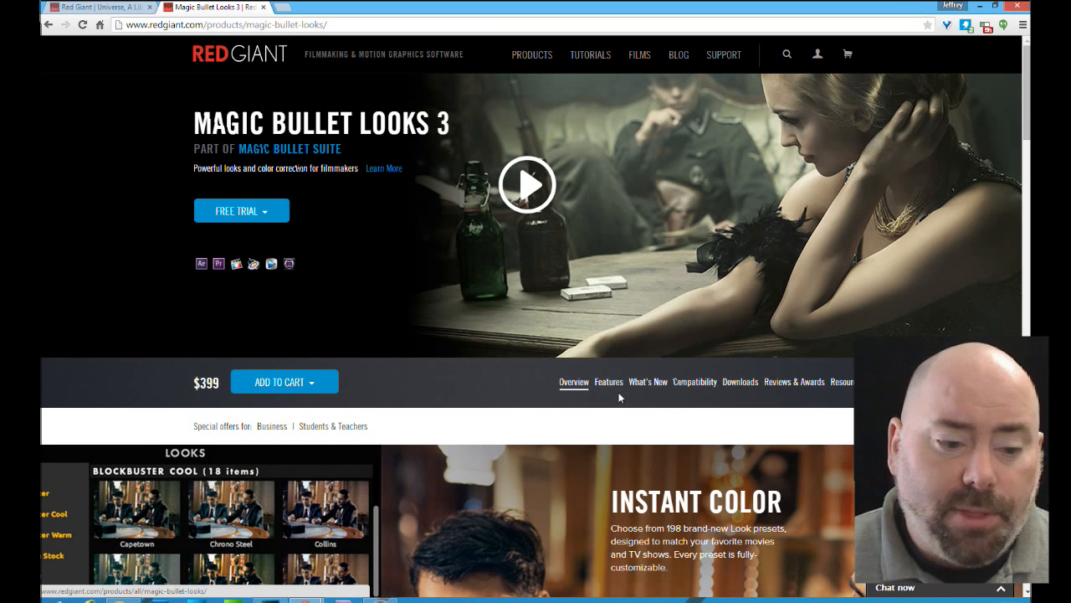
scroll(620, 397, down, 2)
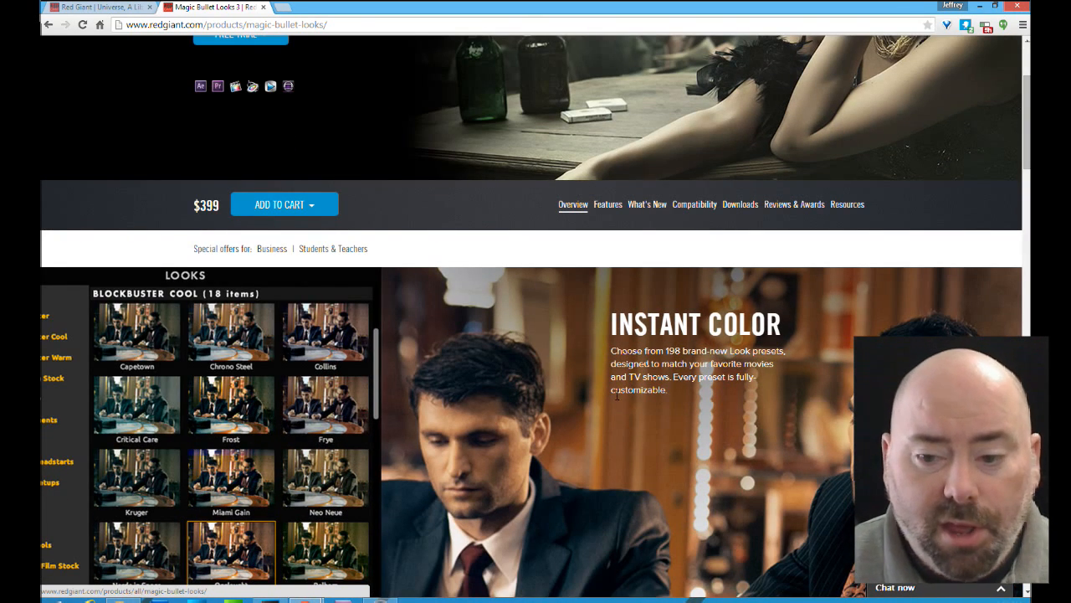
scroll(618, 395, down, 3)
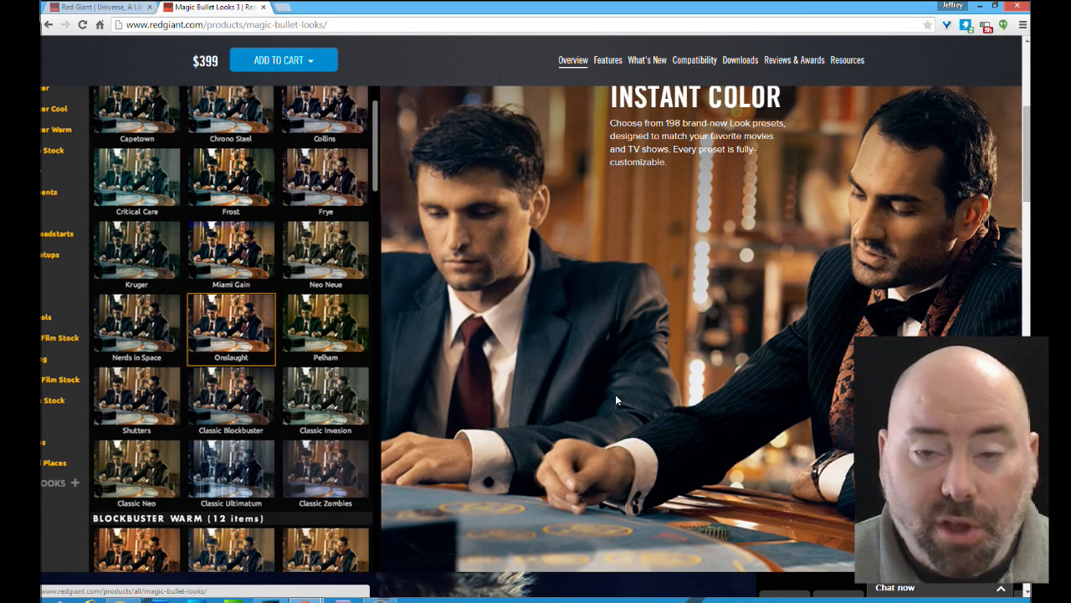
scroll(613, 393, up, 5)
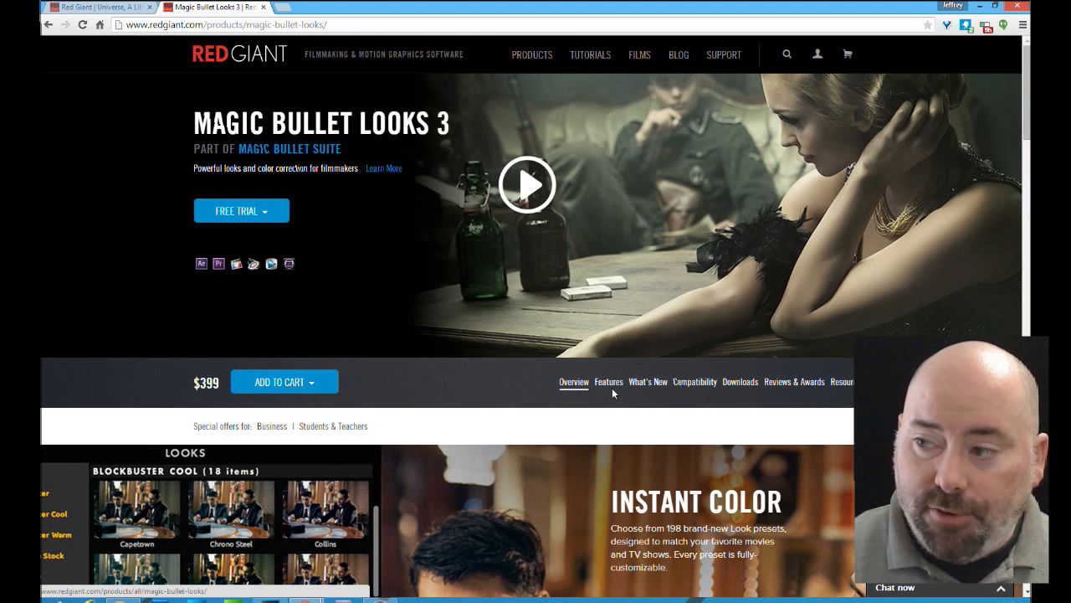
click(130, 9)
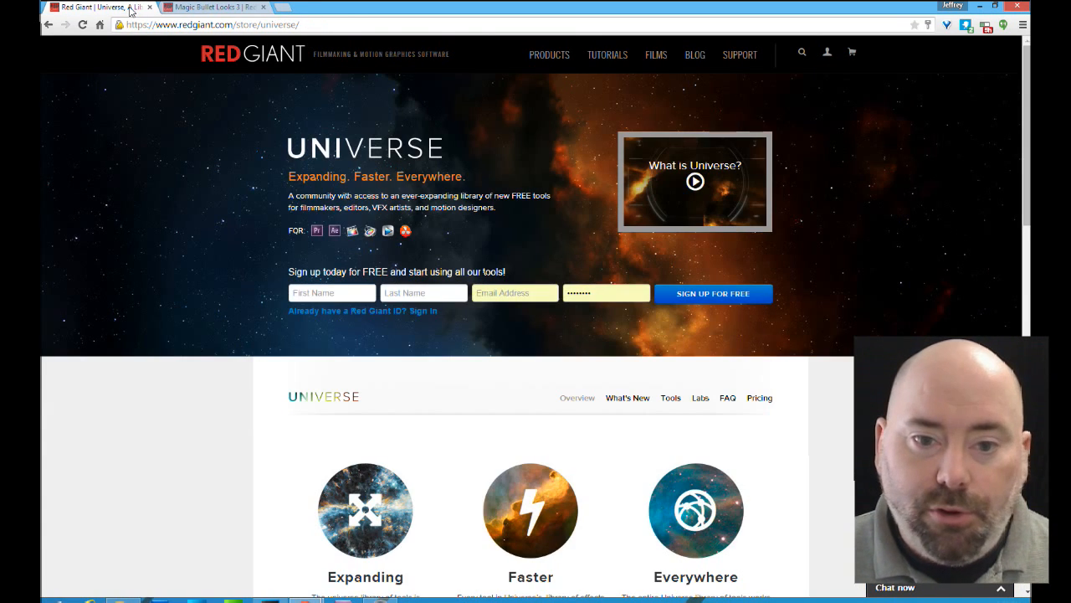